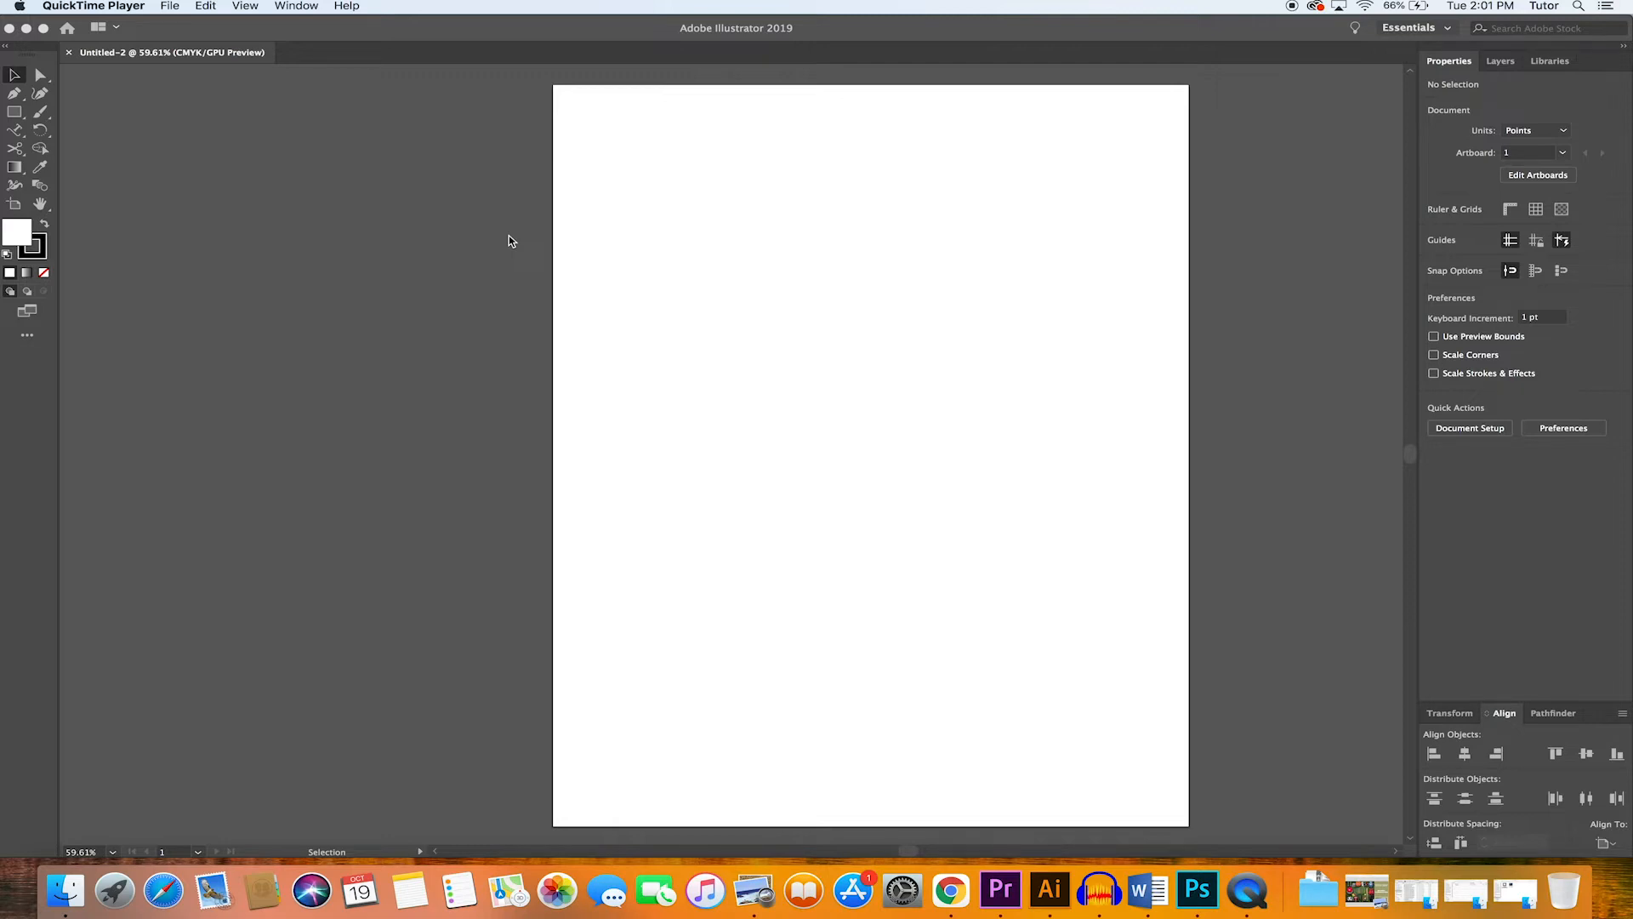
Place the image "illustrator logo tutorial.jpeg" from the Desktop into the document as a linked file
click(509, 236)
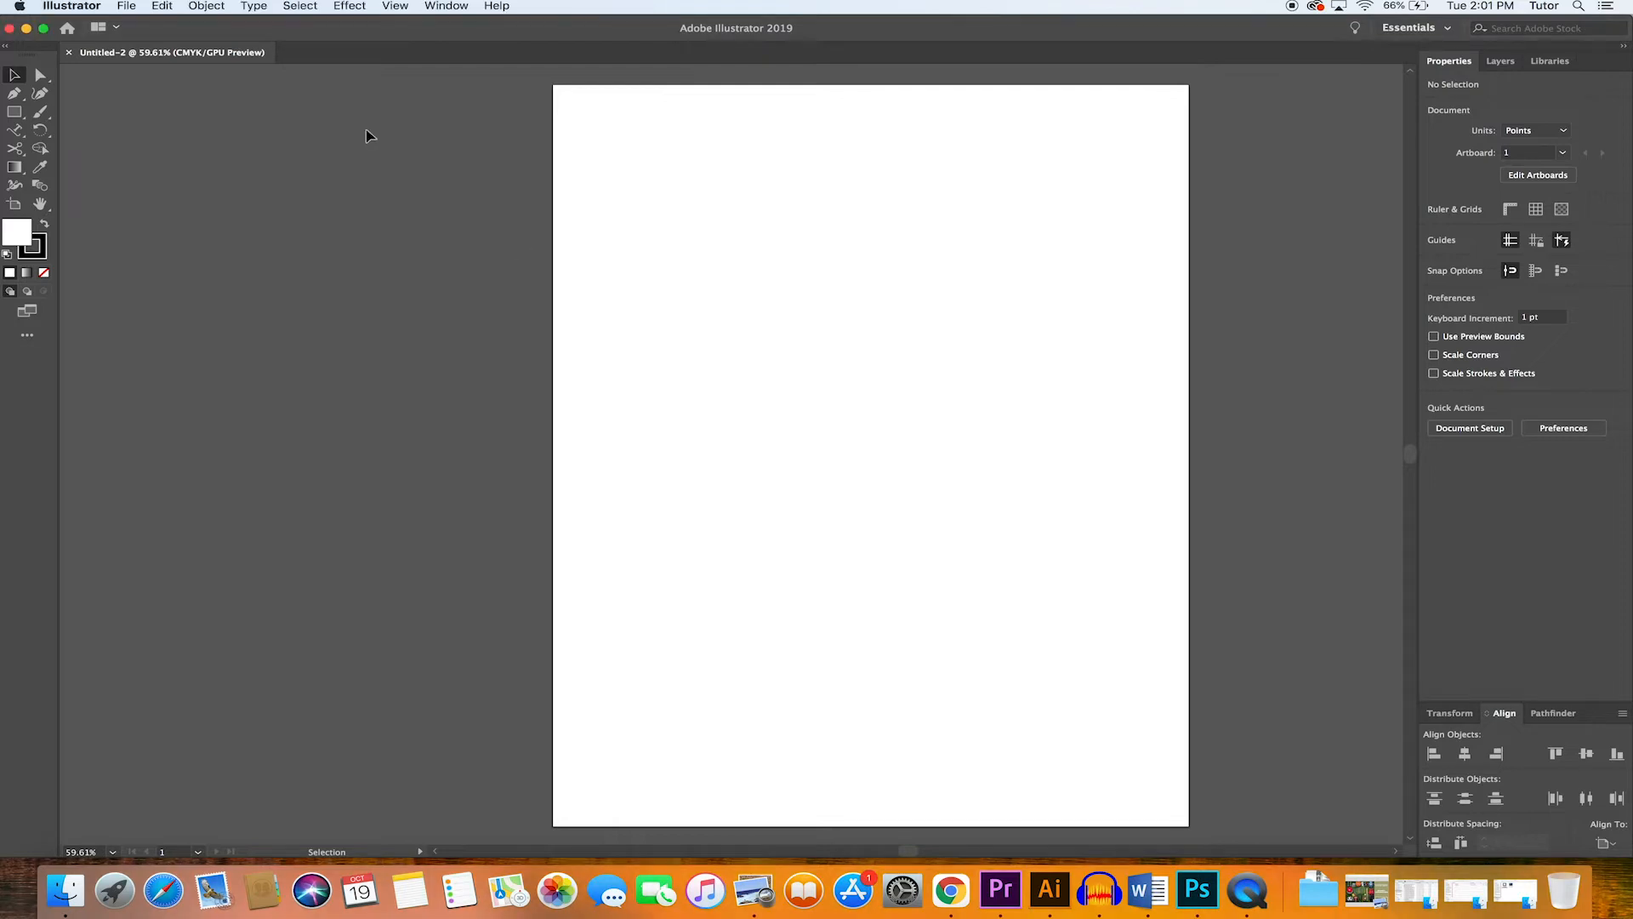
click(128, 5)
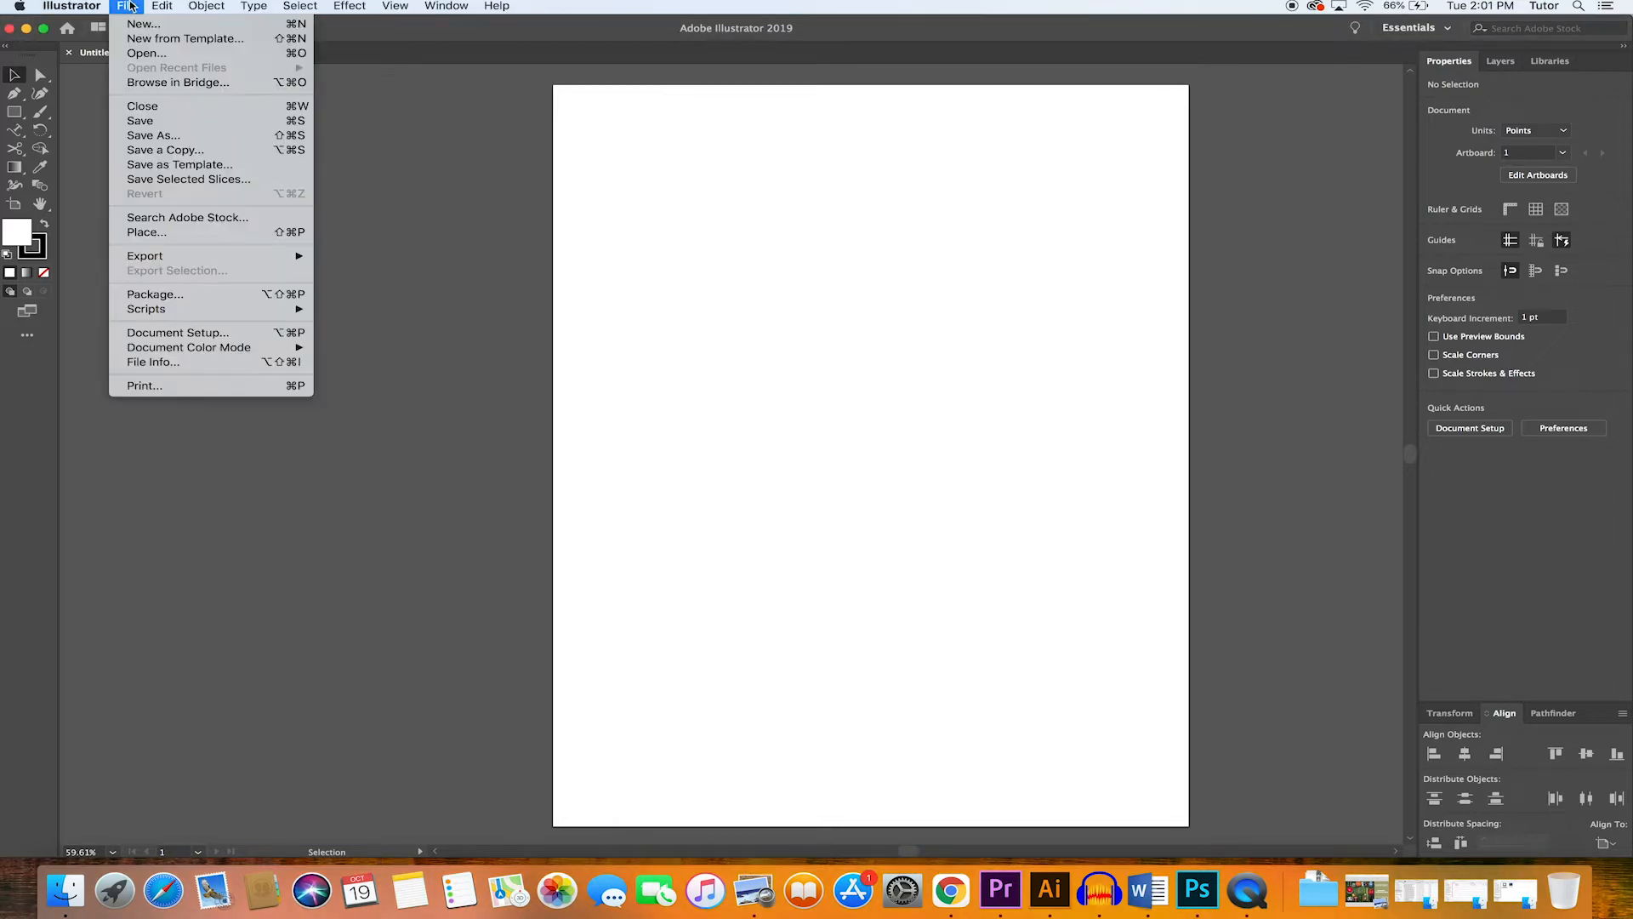
click(157, 242)
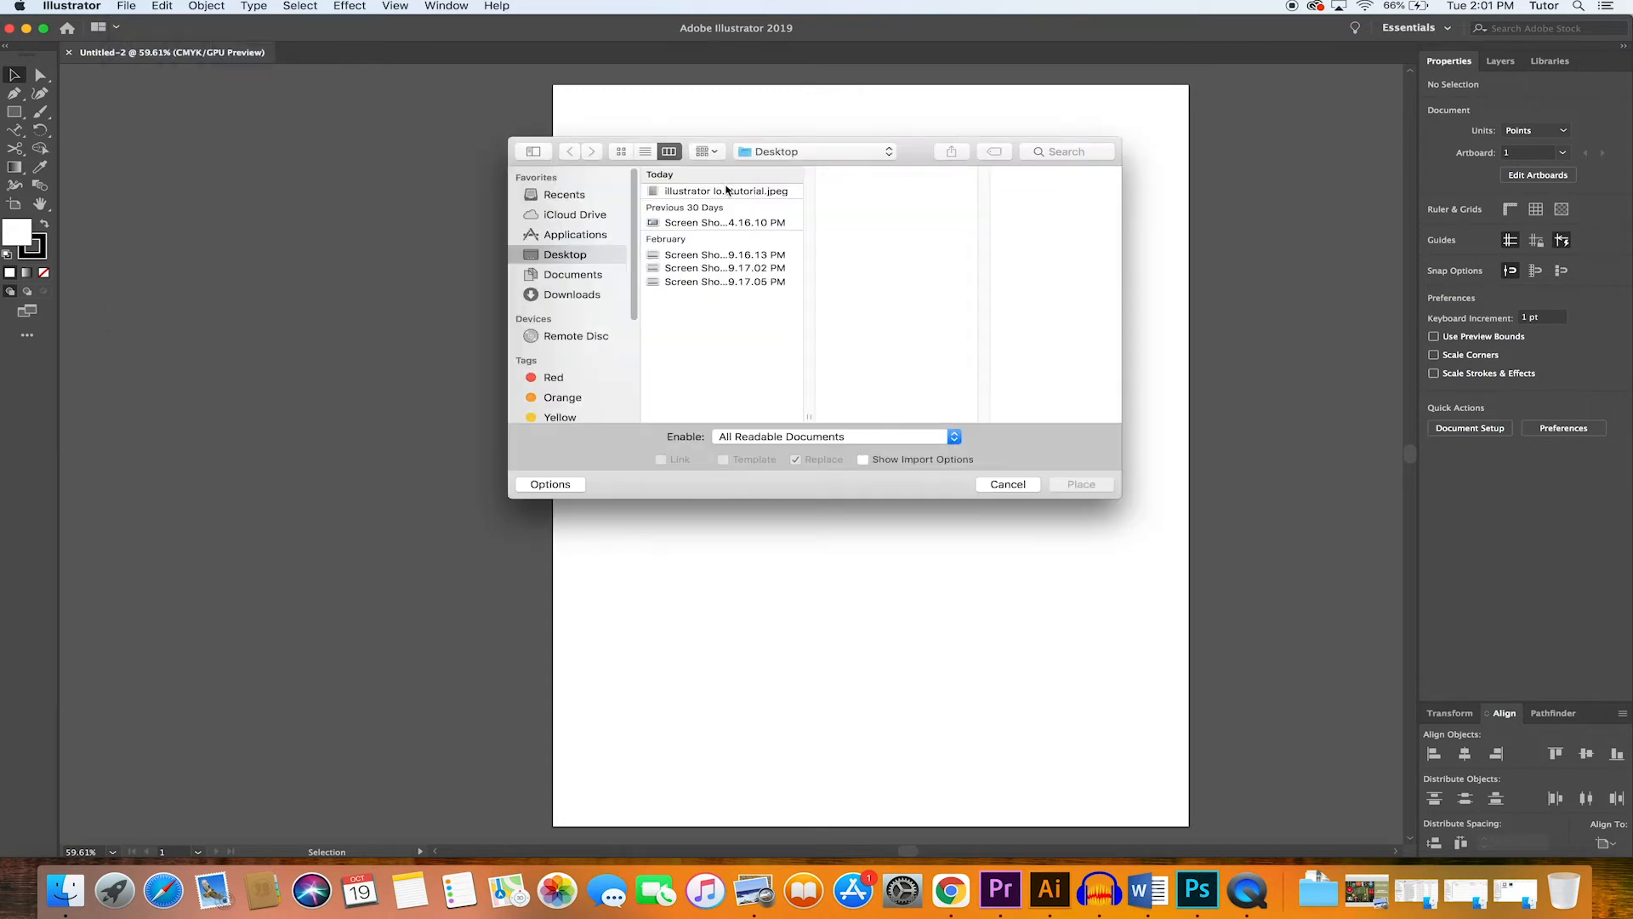
click(732, 193)
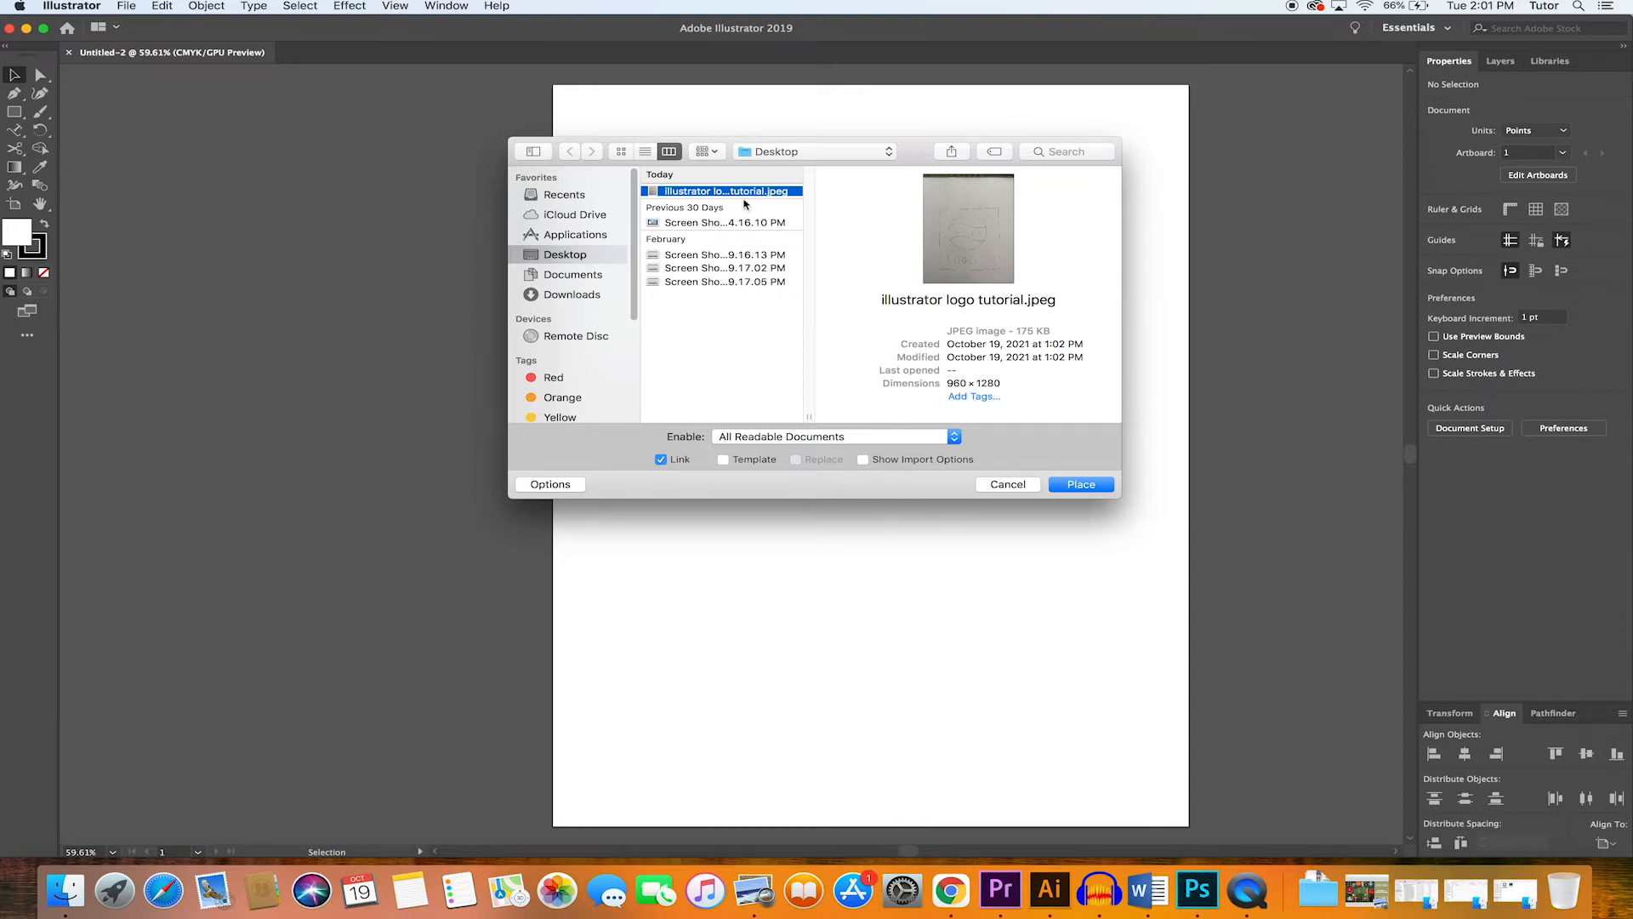
click(1080, 484)
click(783, 351)
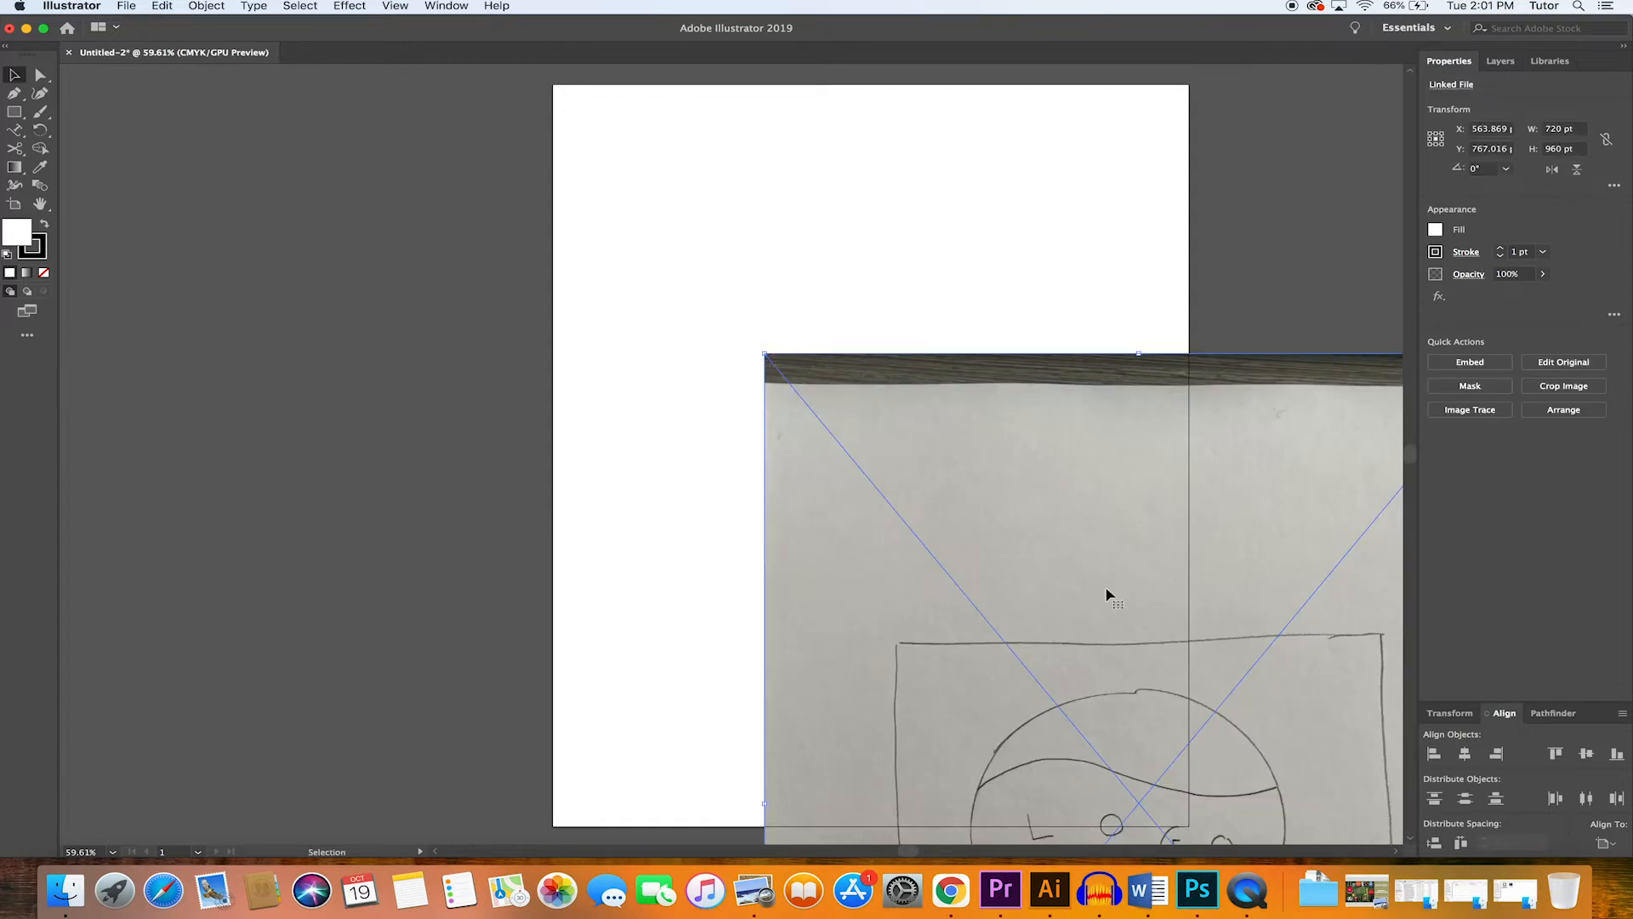
Move and scale the placed sketch to cover the whole artboard at 612 by 792 pt, and deselect it
mouse_move(879, 447)
mouse_down()
mouse_move(1000, 592)
mouse_move(686, 206)
mouse_up()
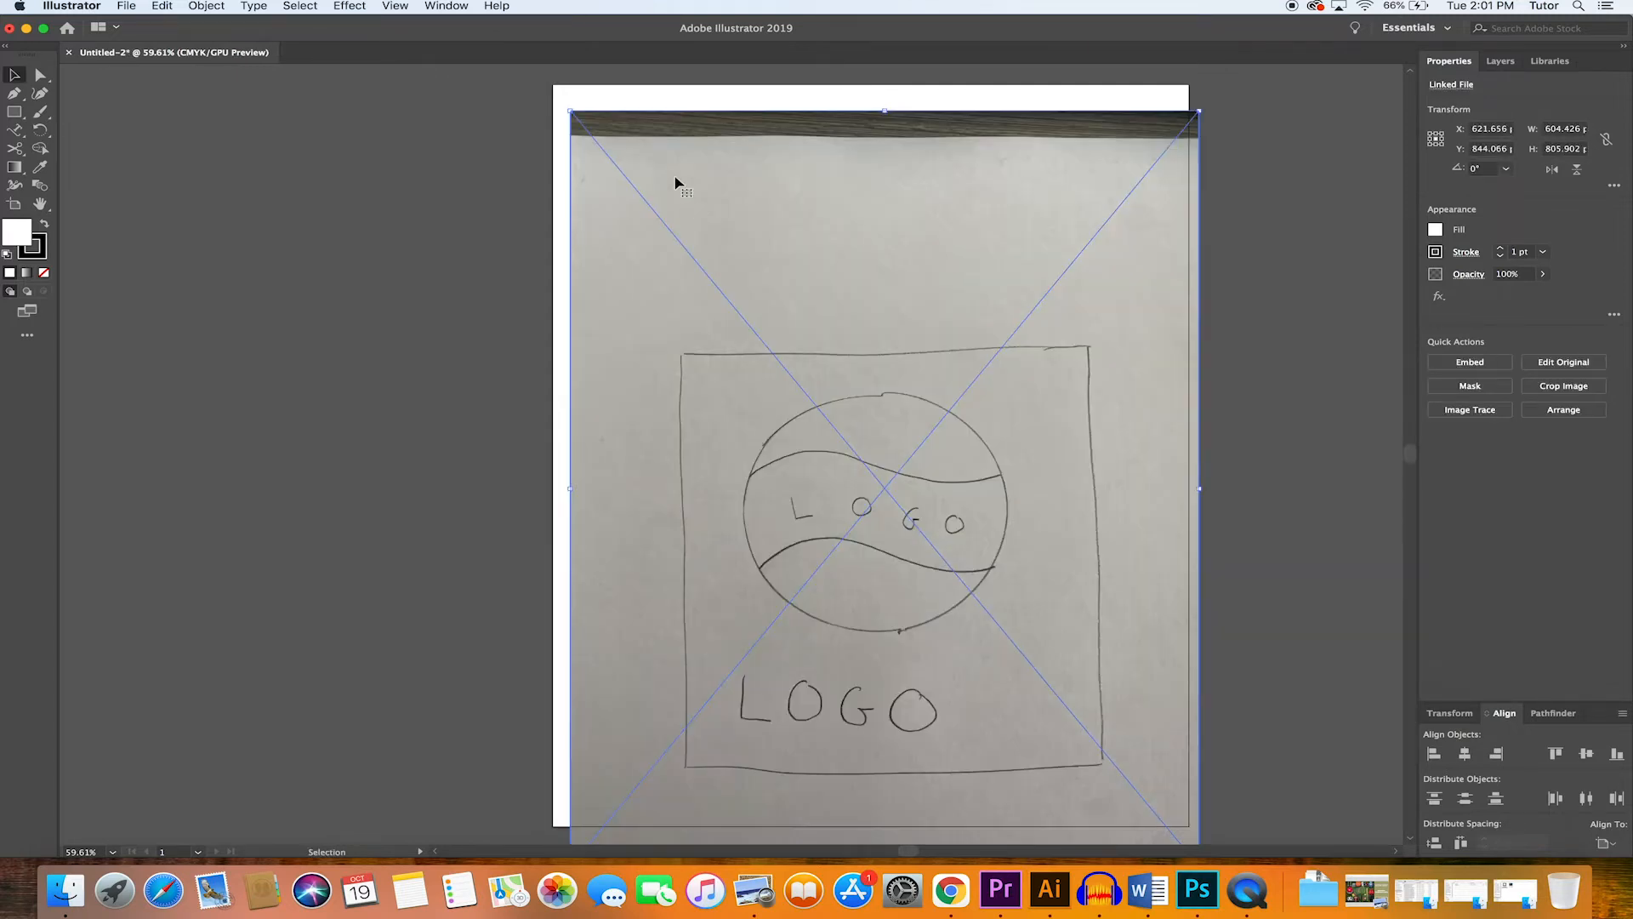
mouse_move(899, 339)
mouse_down()
mouse_move(809, 248)
mouse_move(849, 276)
mouse_up()
drag(531, 67, 538, 76)
drag(623, 131, 639, 141)
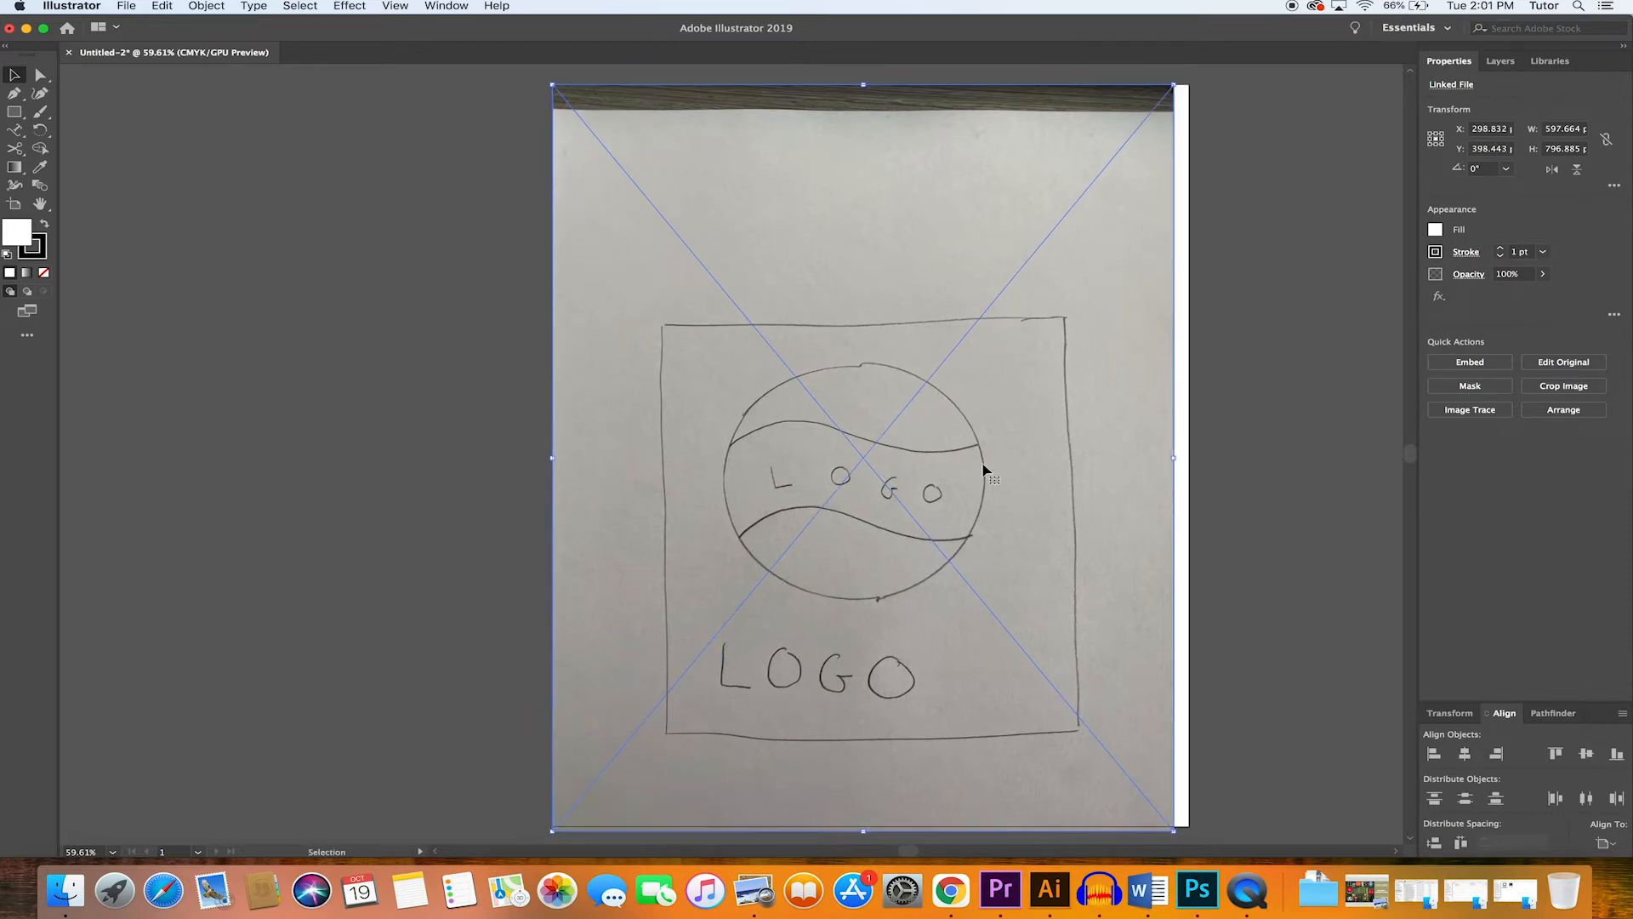
drag(1175, 831, 1190, 831)
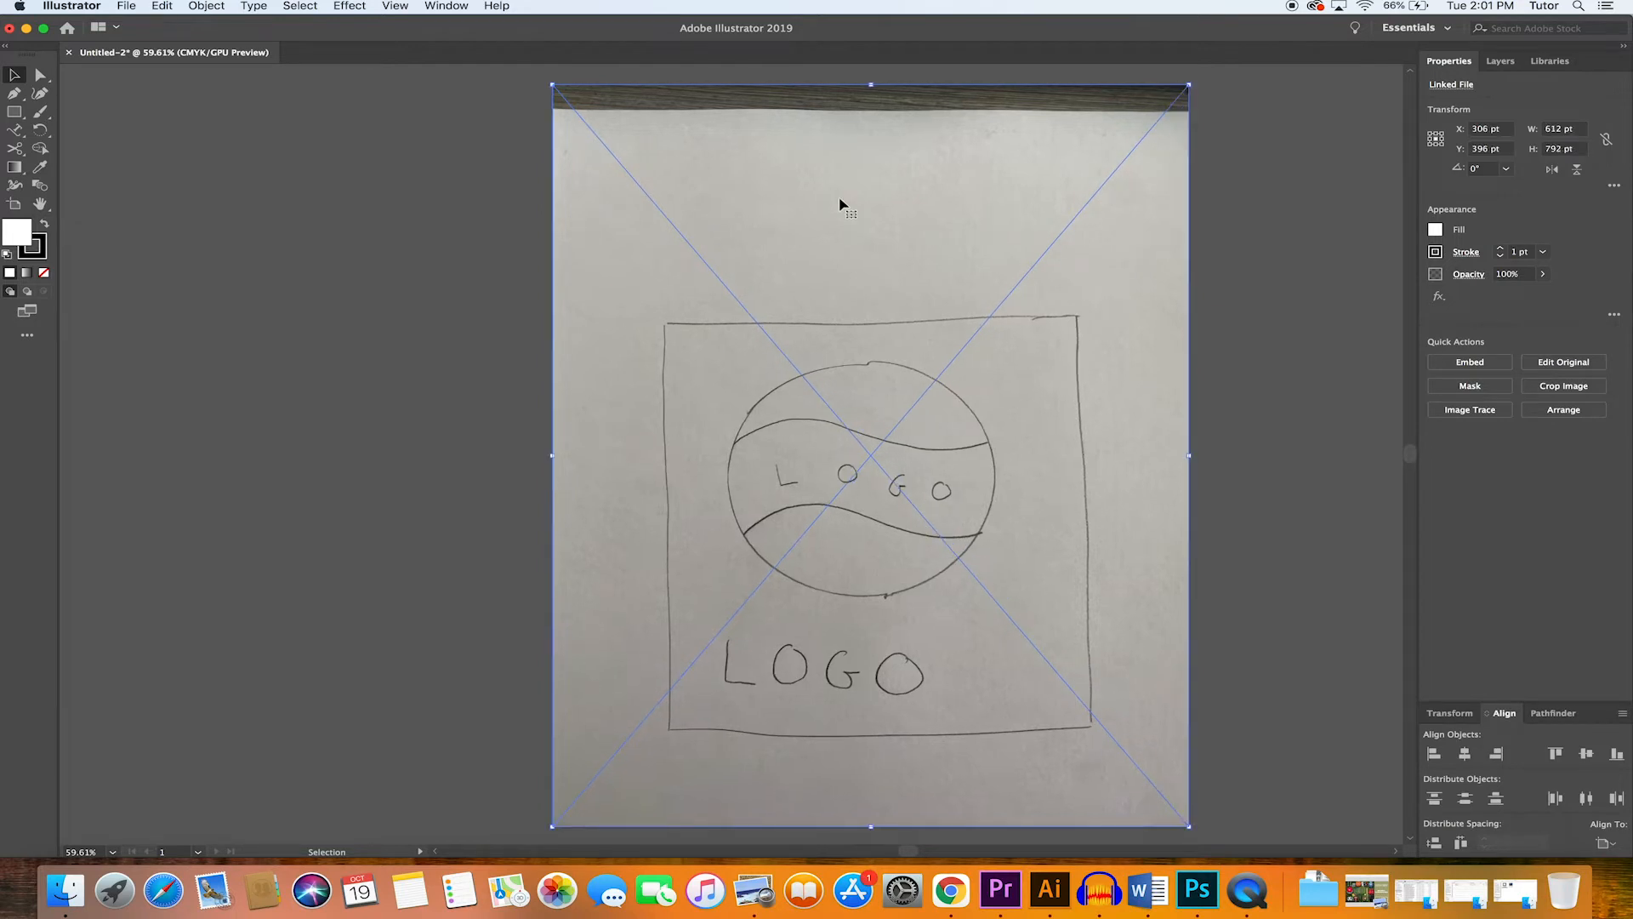
click(138, 113)
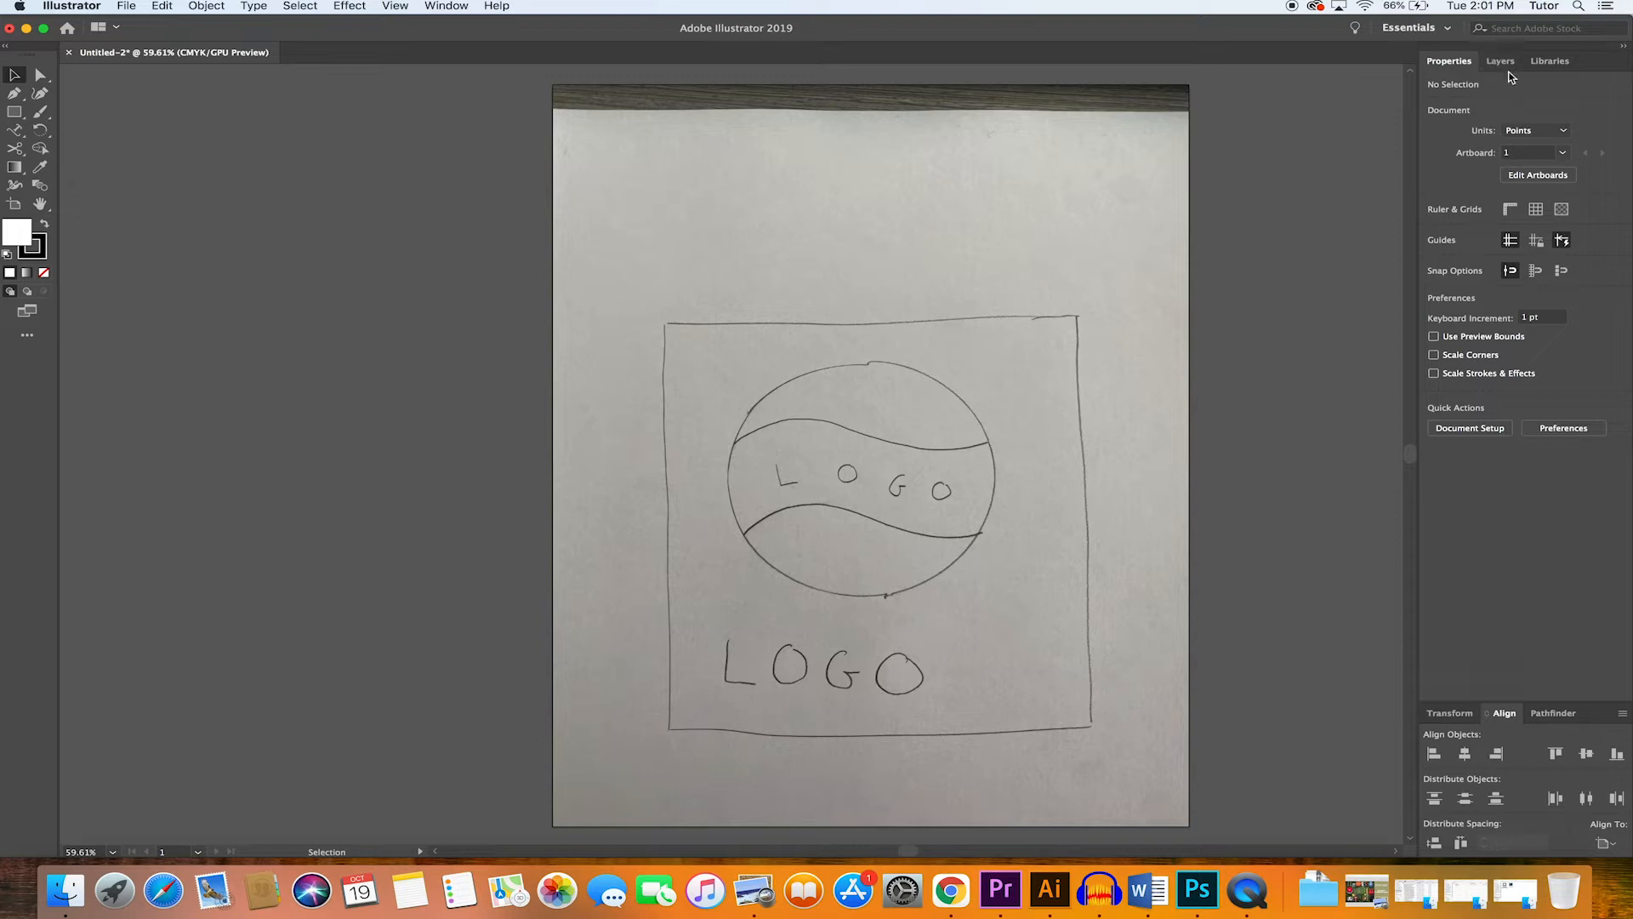
Turn Layer 1 into a template layer with its images dimmed to 50%
click(438, 6)
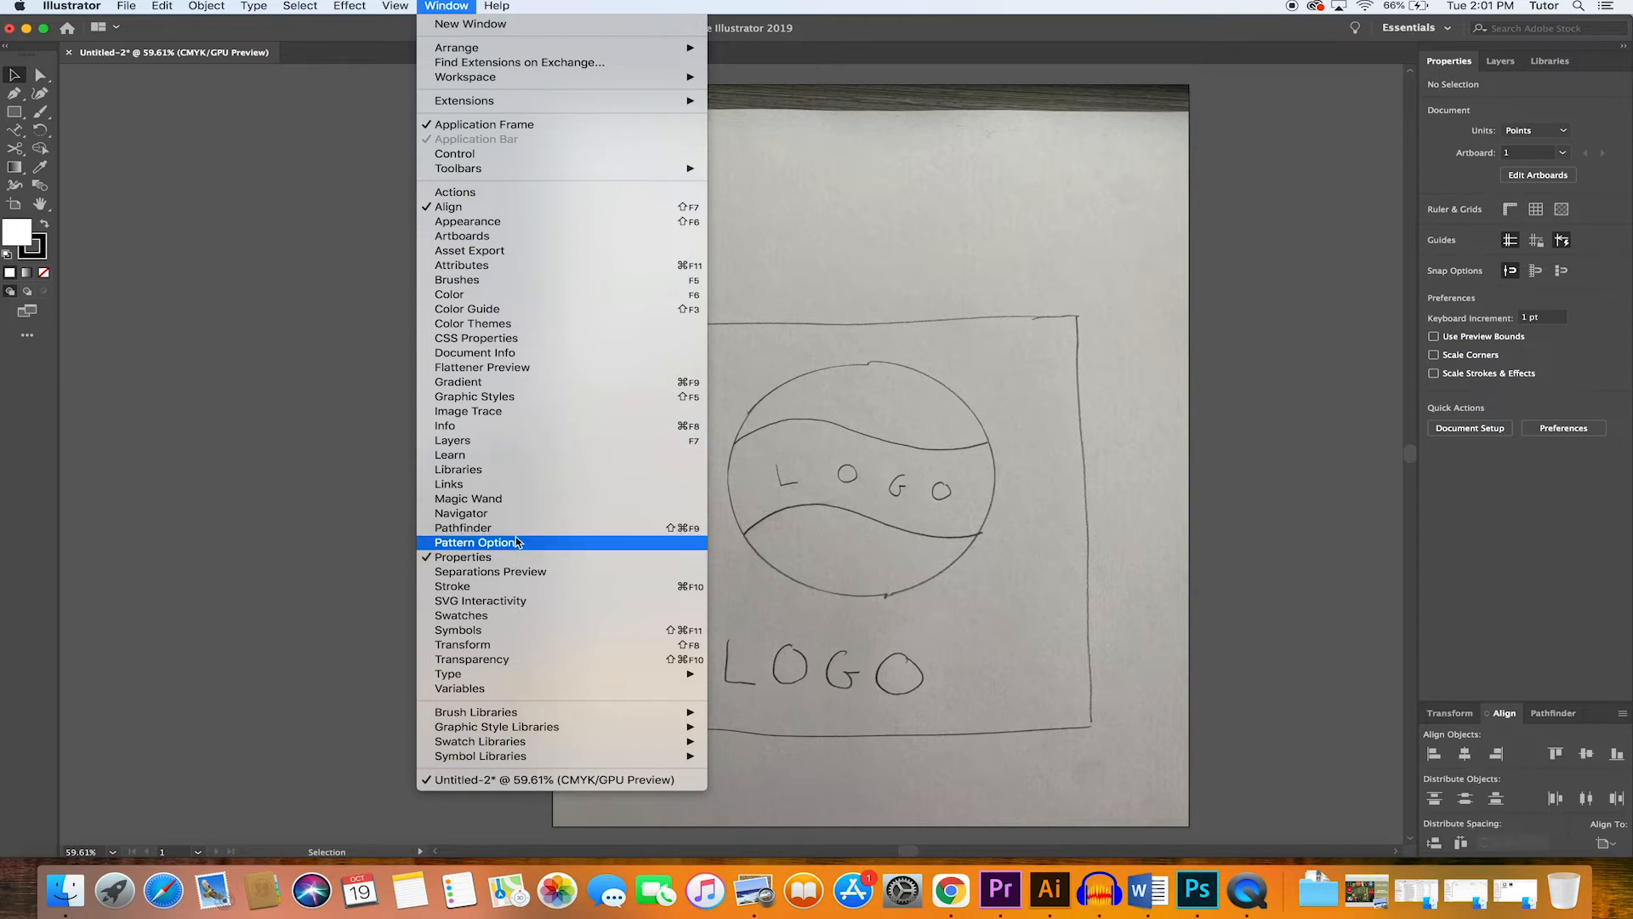
click(1508, 67)
click(1506, 63)
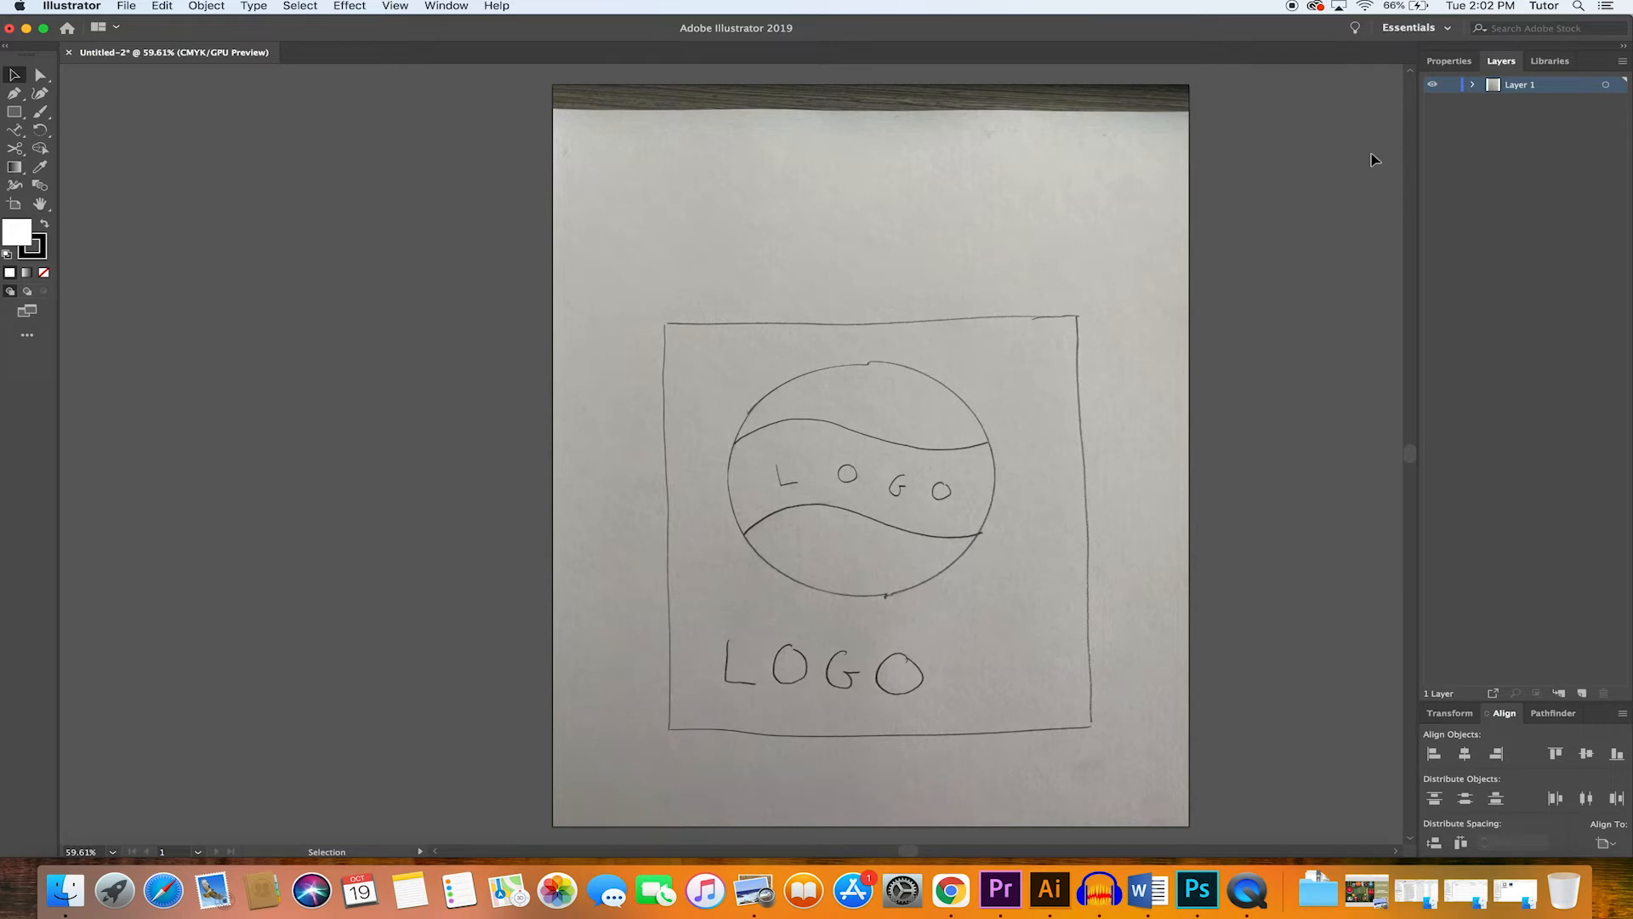
double_click(1563, 85)
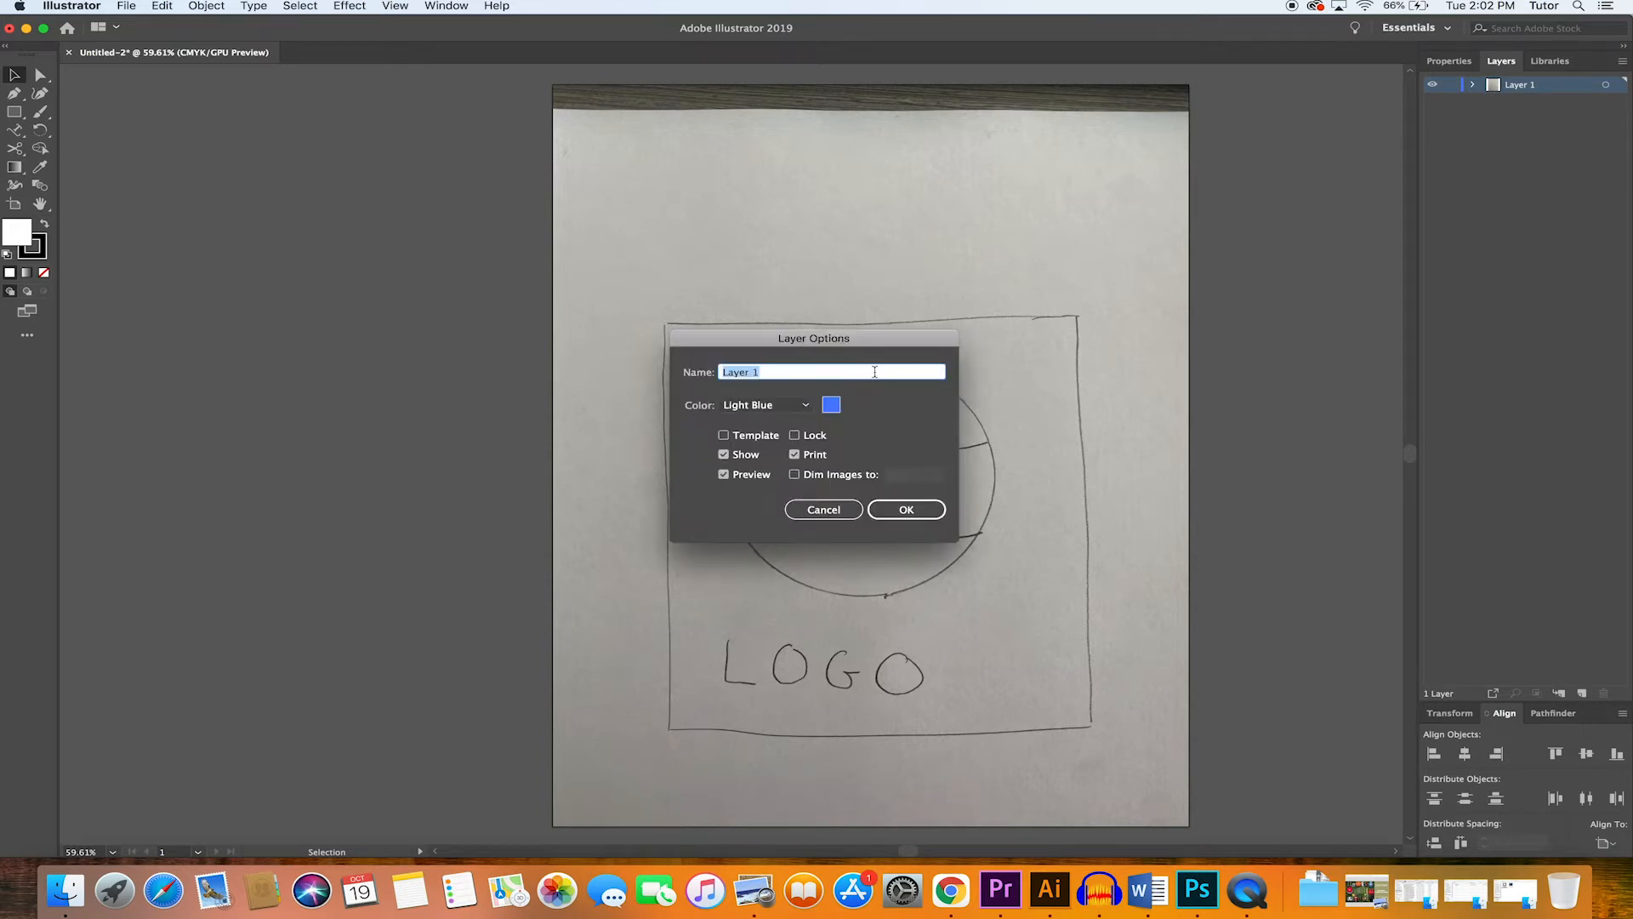
click(723, 435)
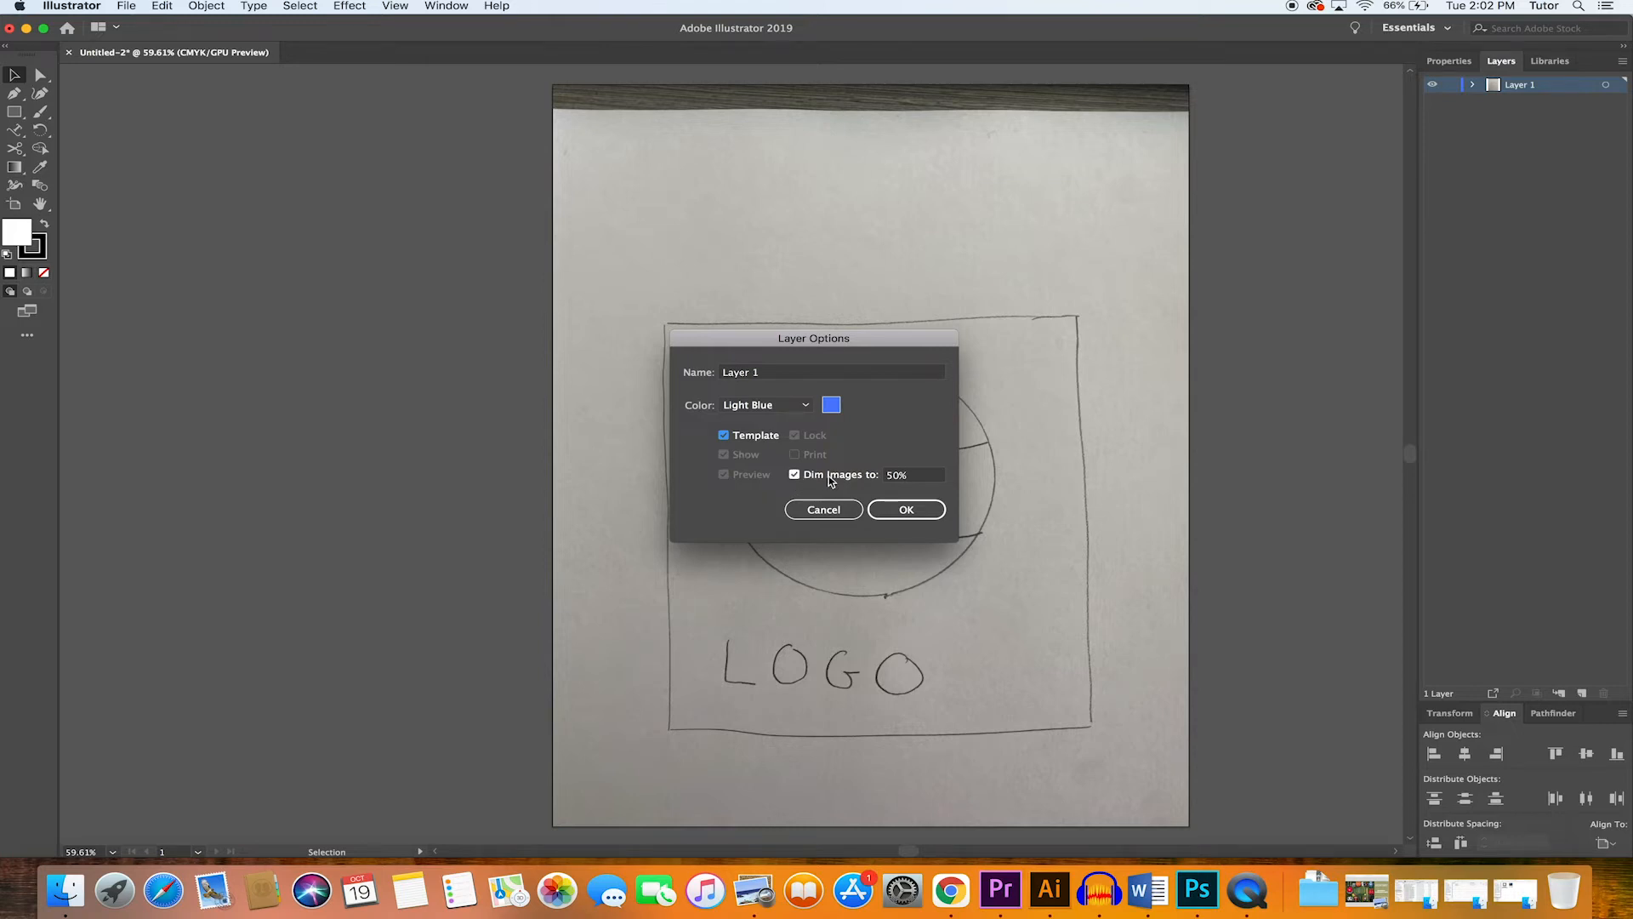
click(899, 509)
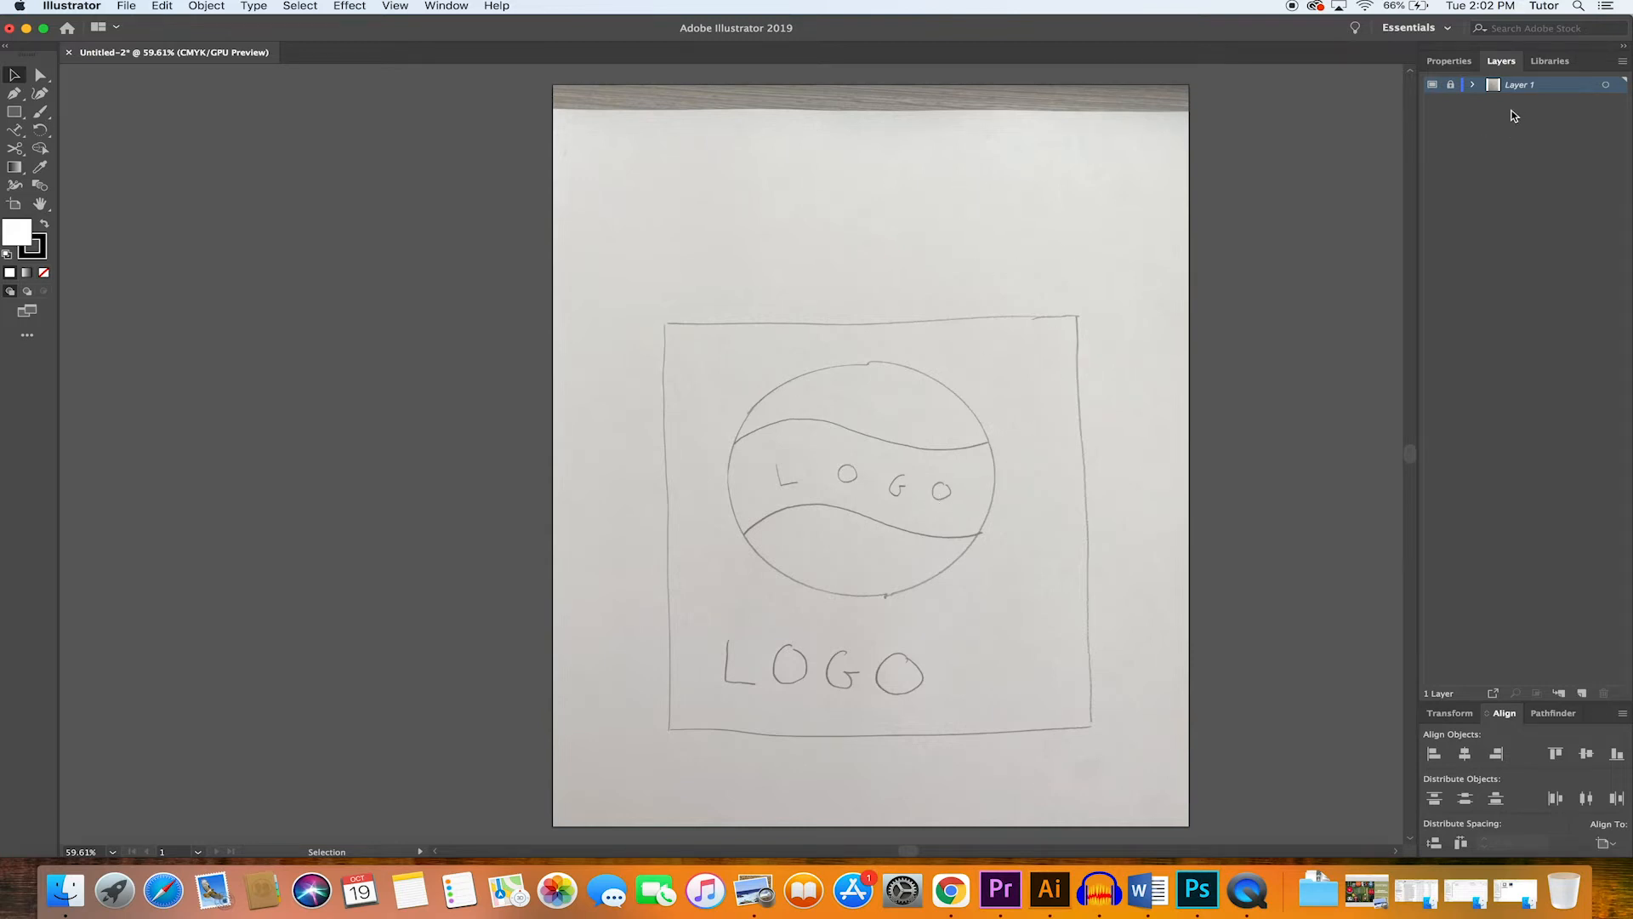
Add a new layer above the template and draw a rectangle of about 411 by 432 pt over the sketched square frame
click(1451, 86)
click(1582, 693)
click(13, 111)
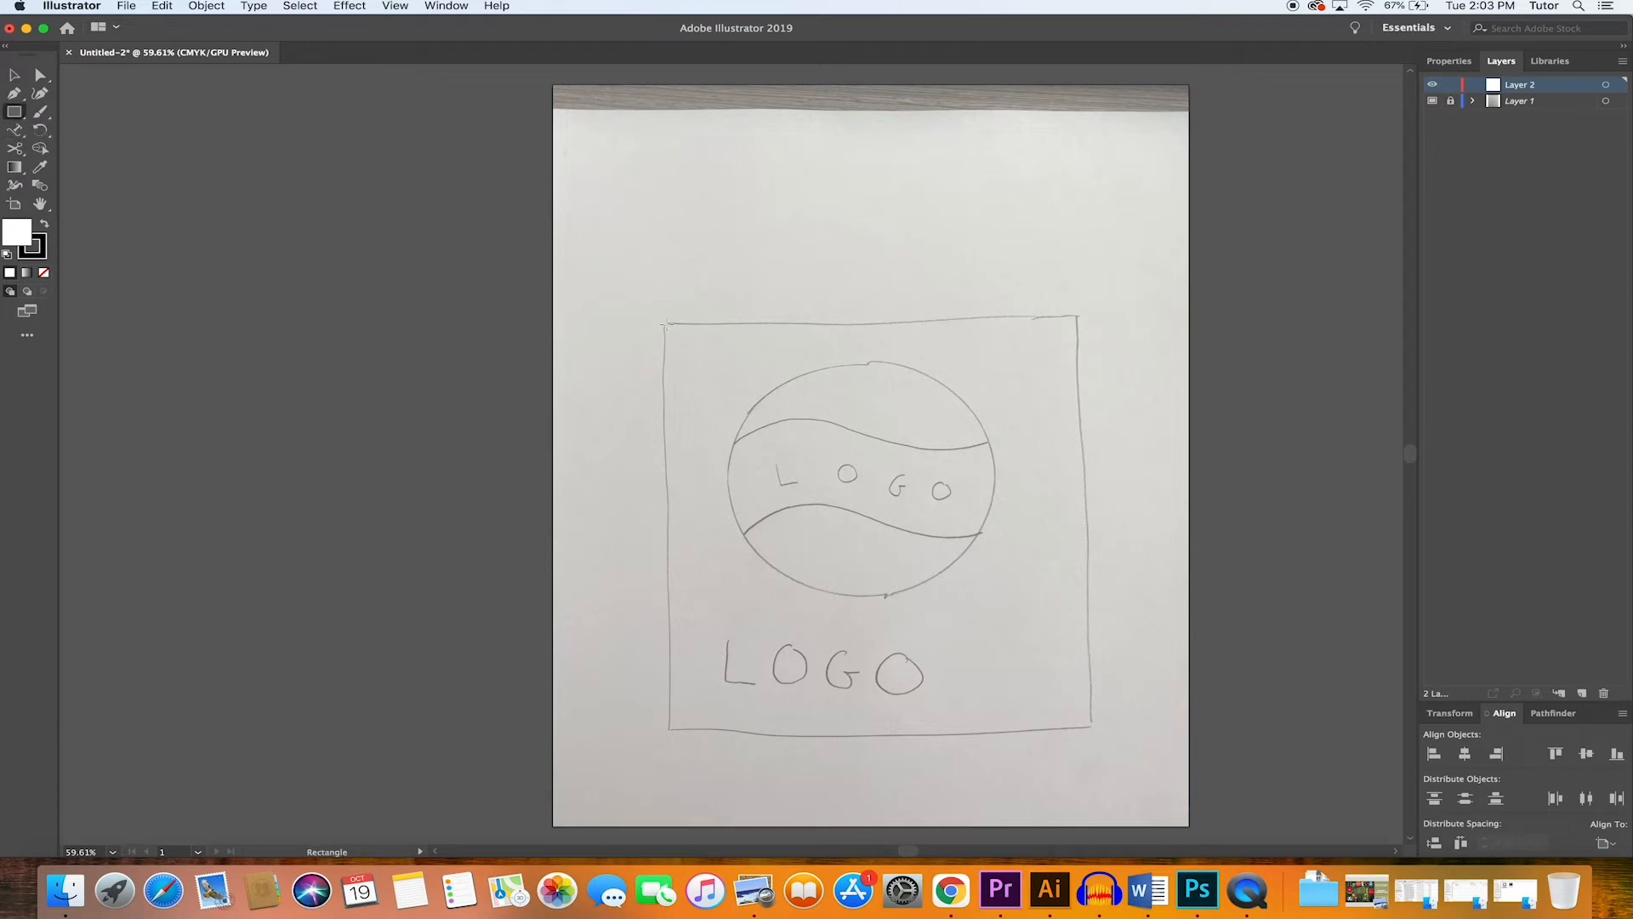
mouse_move(664, 322)
mouse_down()
mouse_move(693, 355)
mouse_move(697, 408)
mouse_move(1092, 727)
mouse_up()
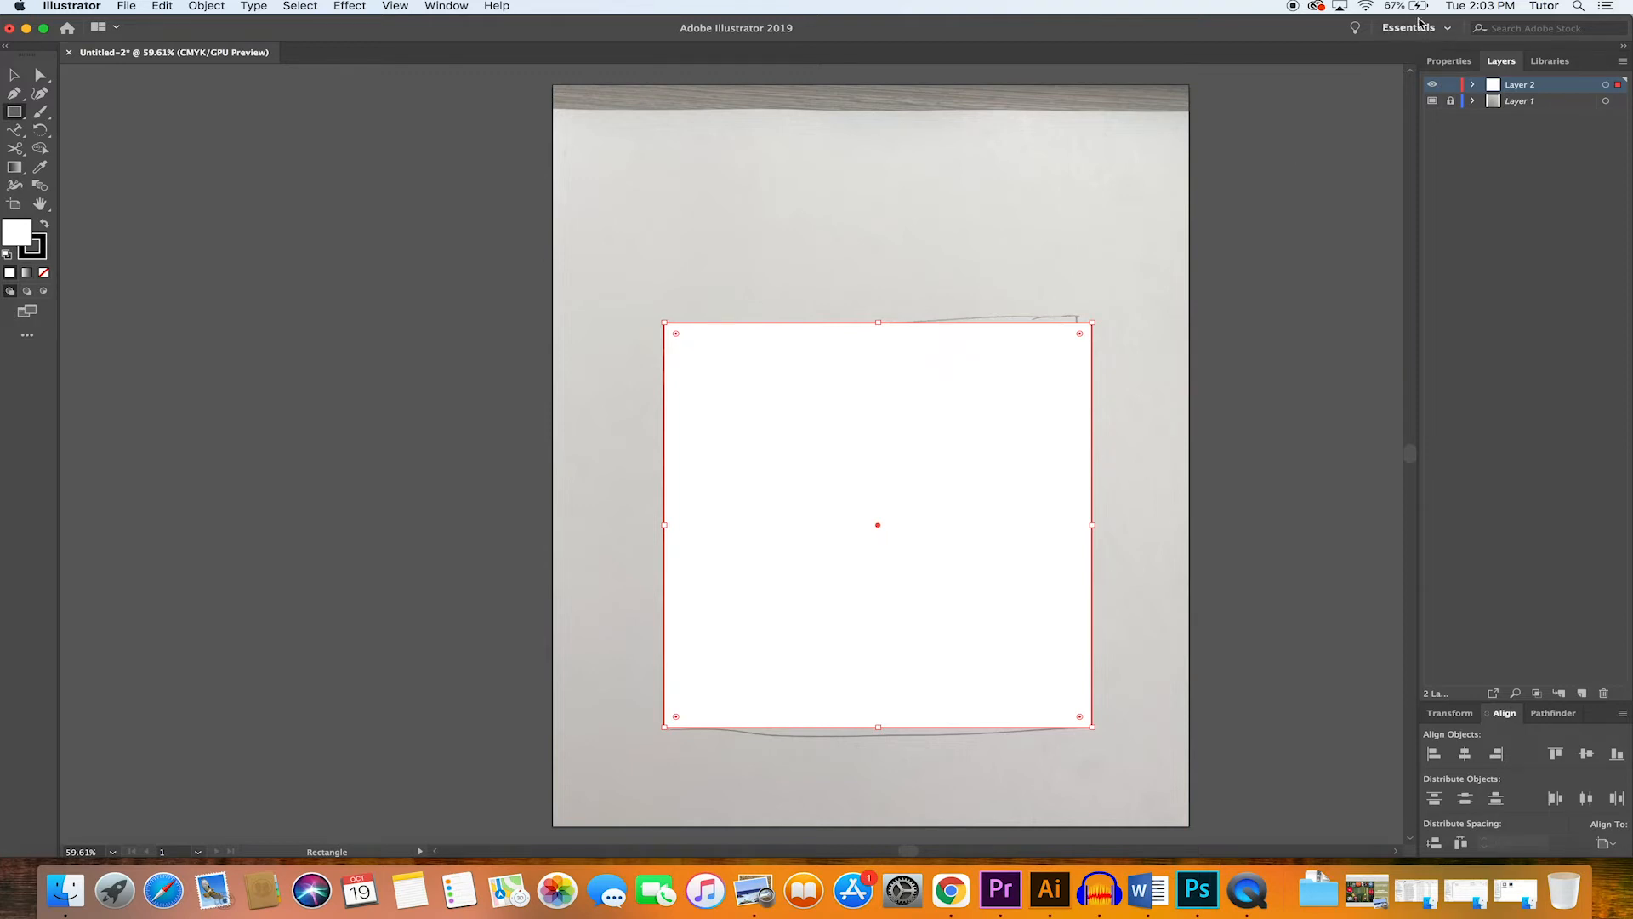
Give the frame rectangle no fill and a 3 pt stroke, and deselect it
click(1435, 62)
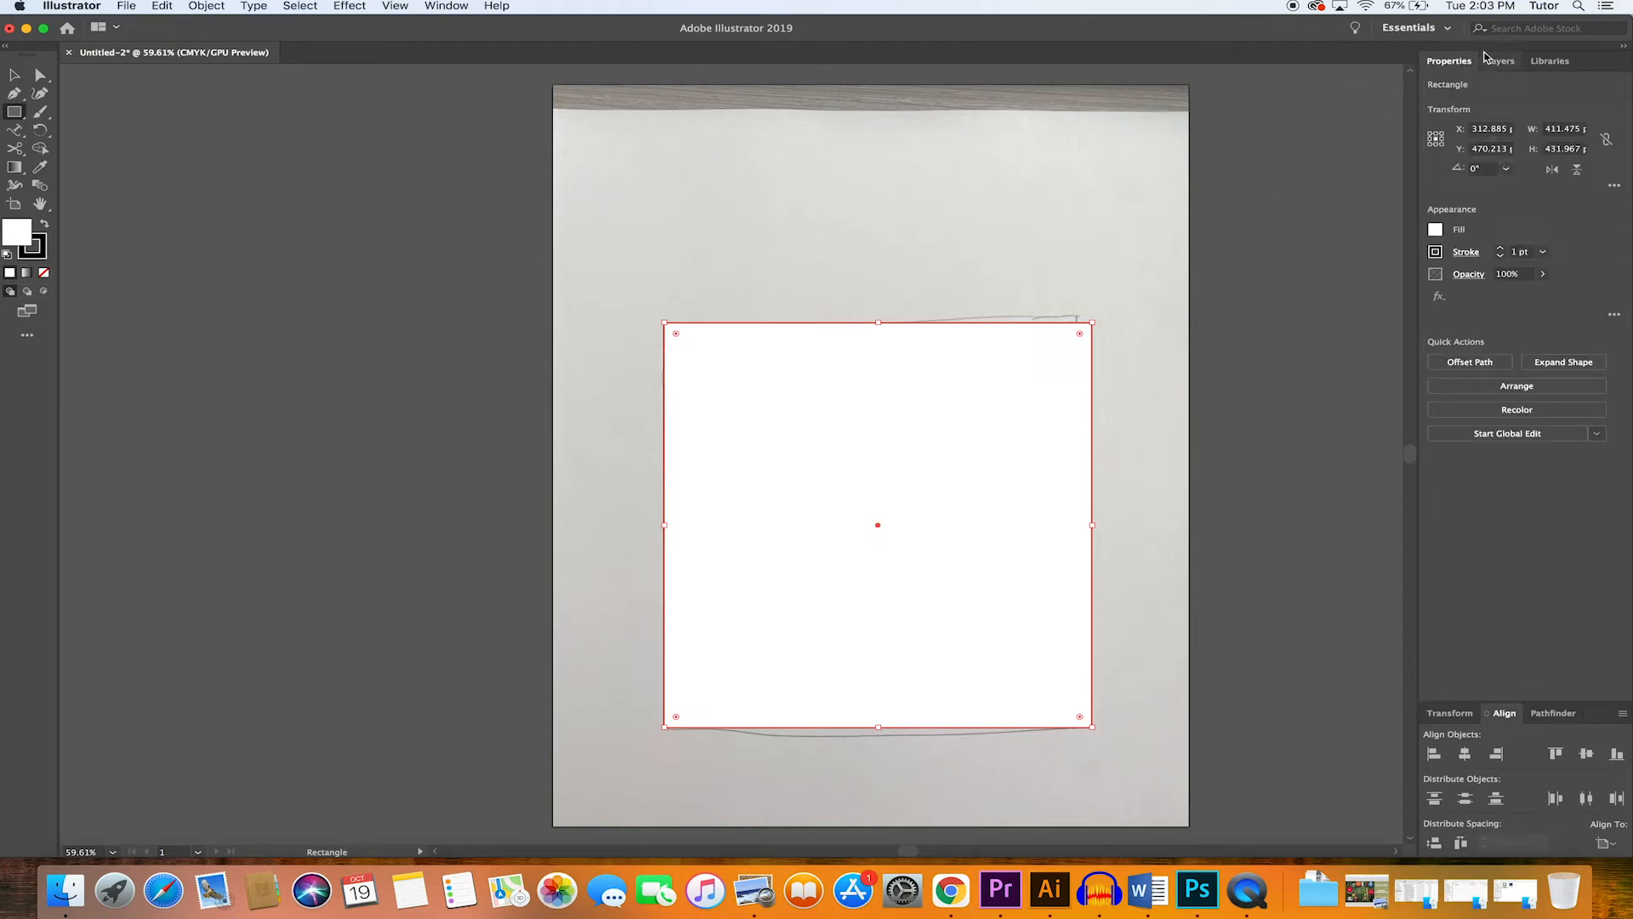
click(1435, 229)
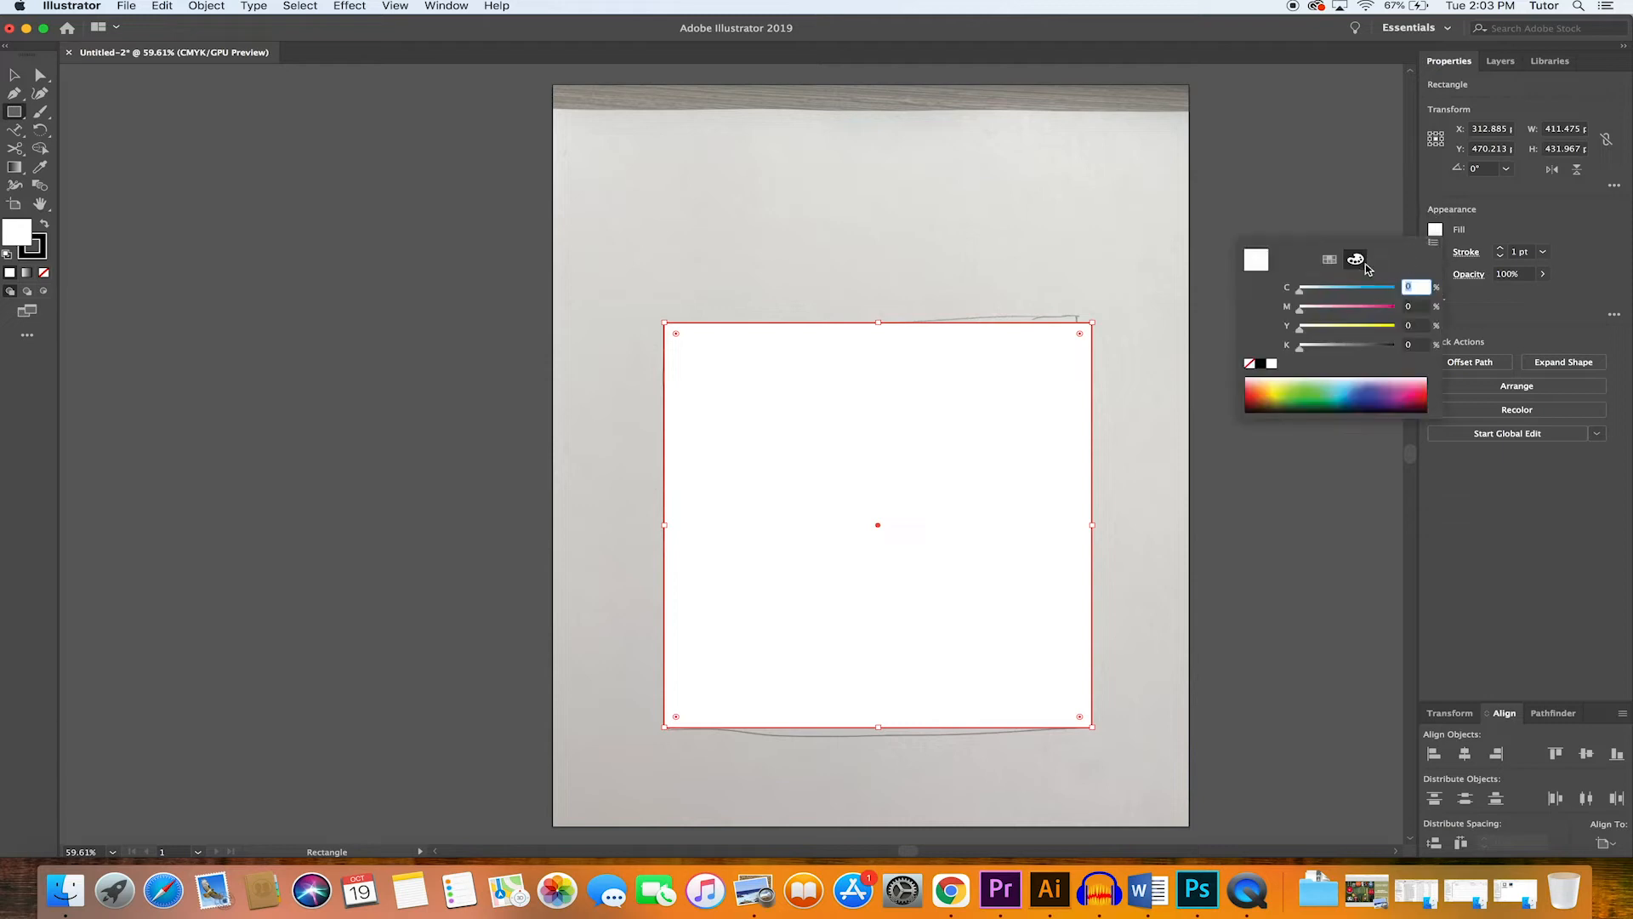
click(1330, 259)
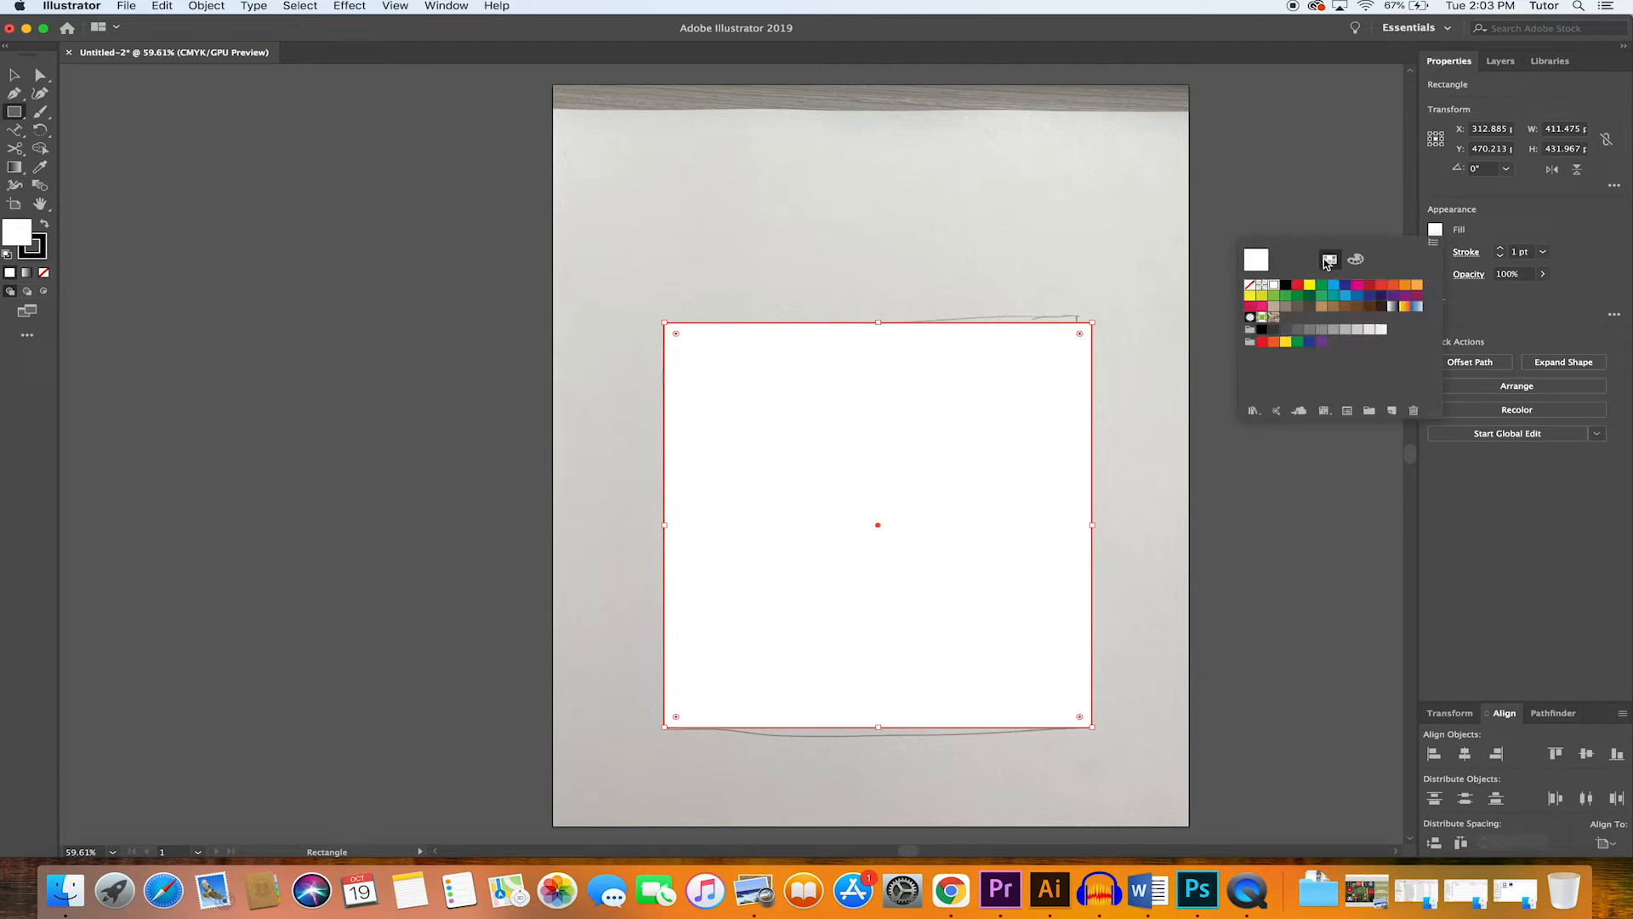
click(1249, 286)
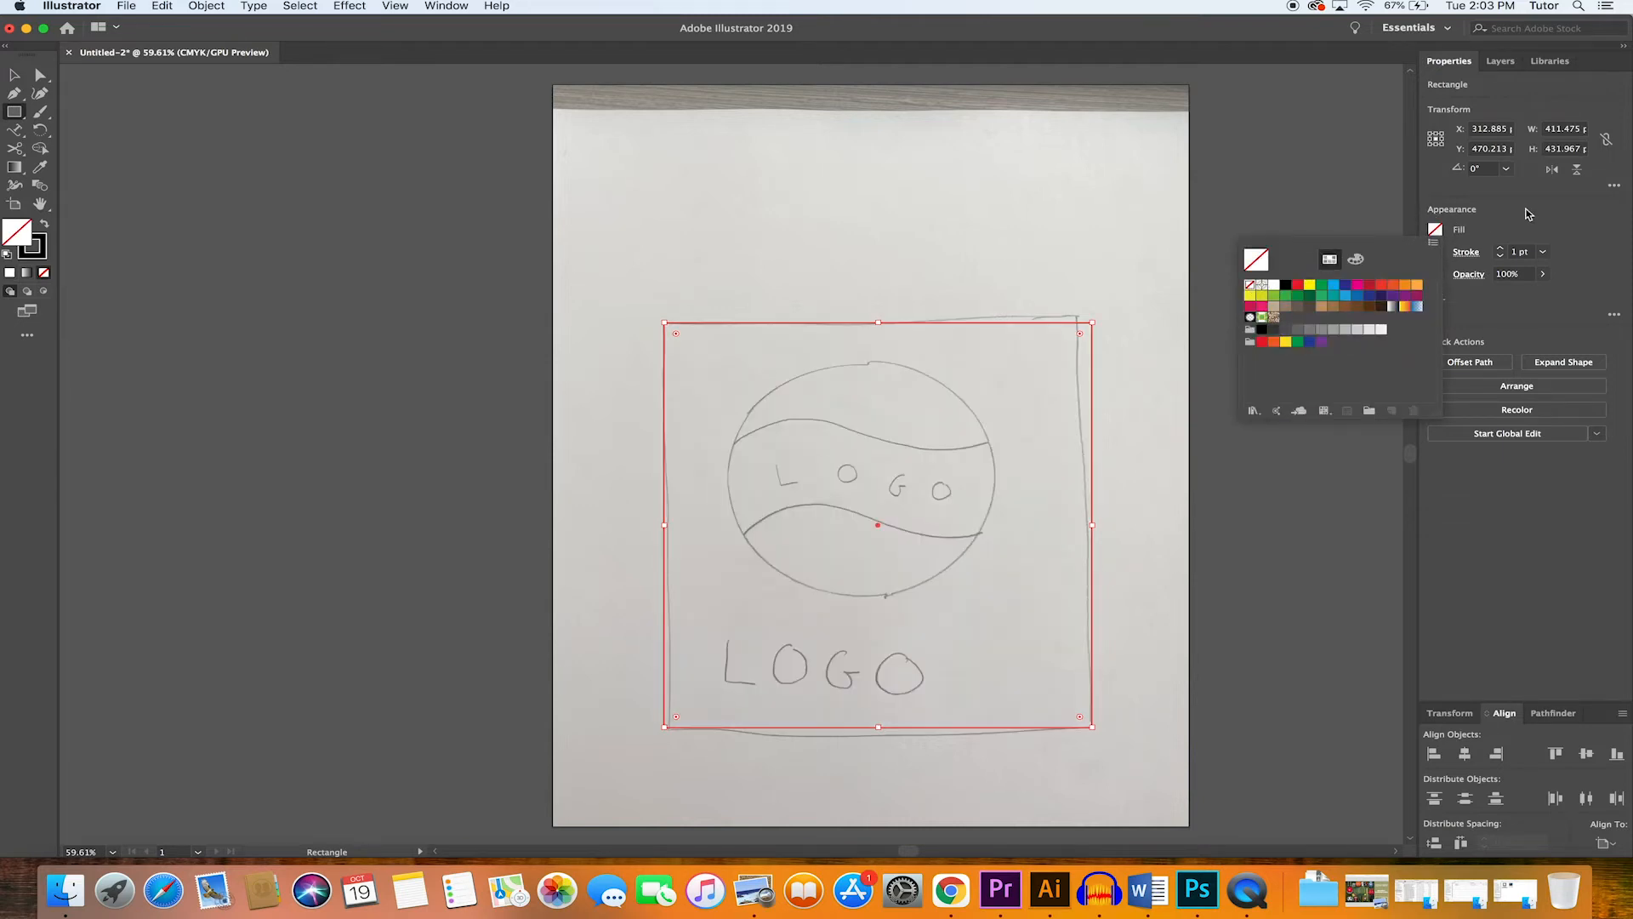
click(1484, 223)
click(1501, 249)
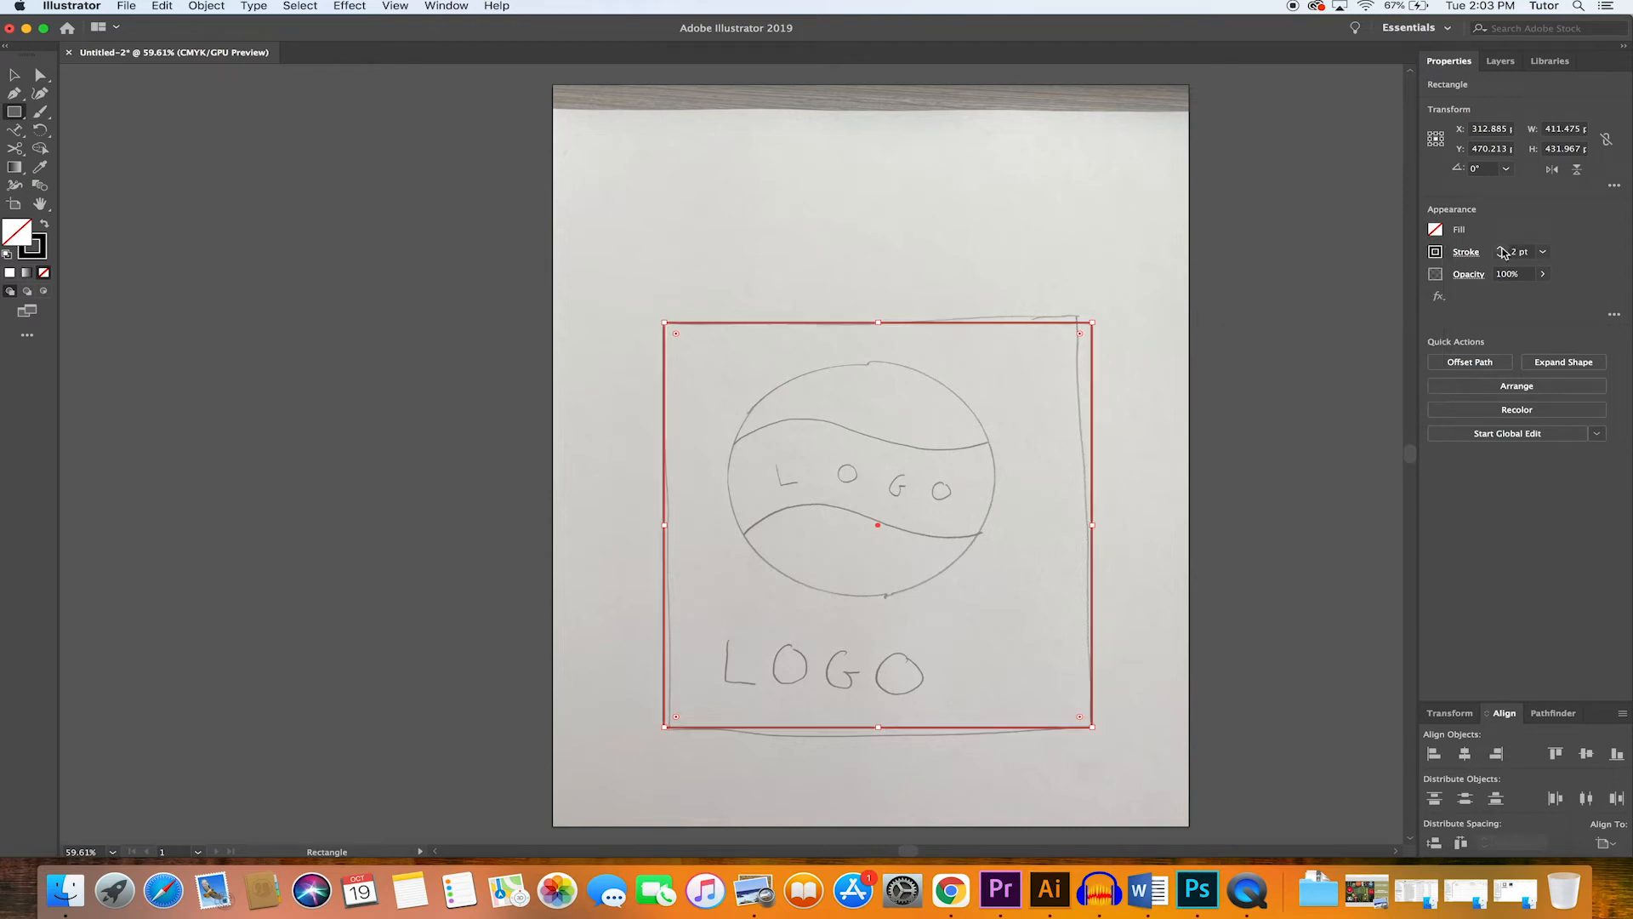
click(1501, 249)
click(1057, 230)
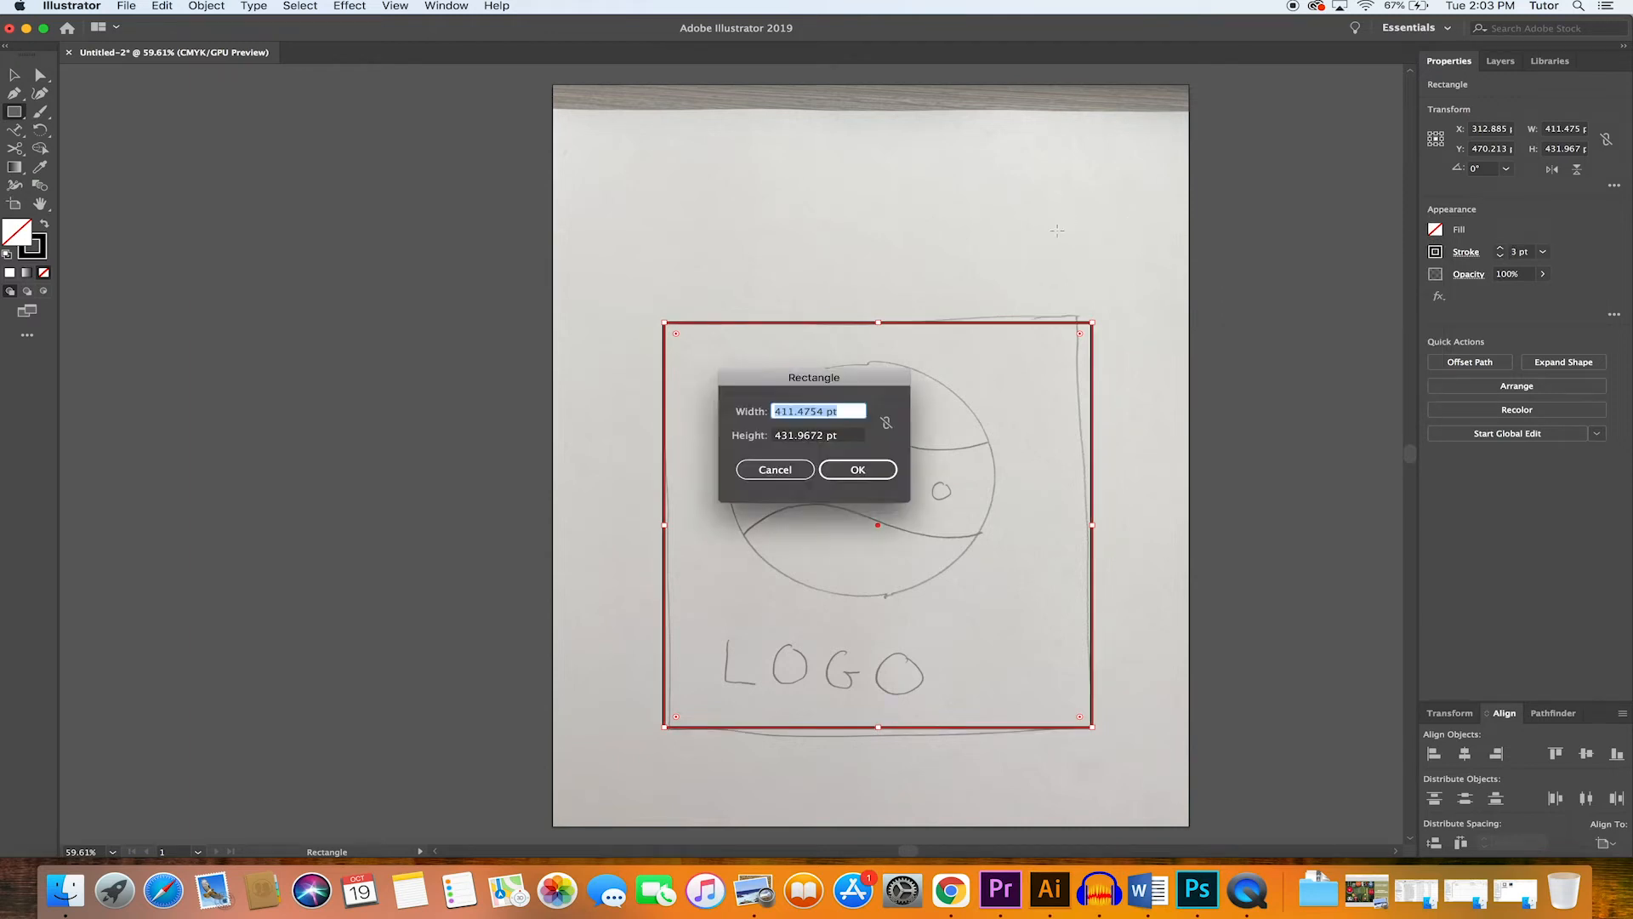
click(800, 472)
key(v)
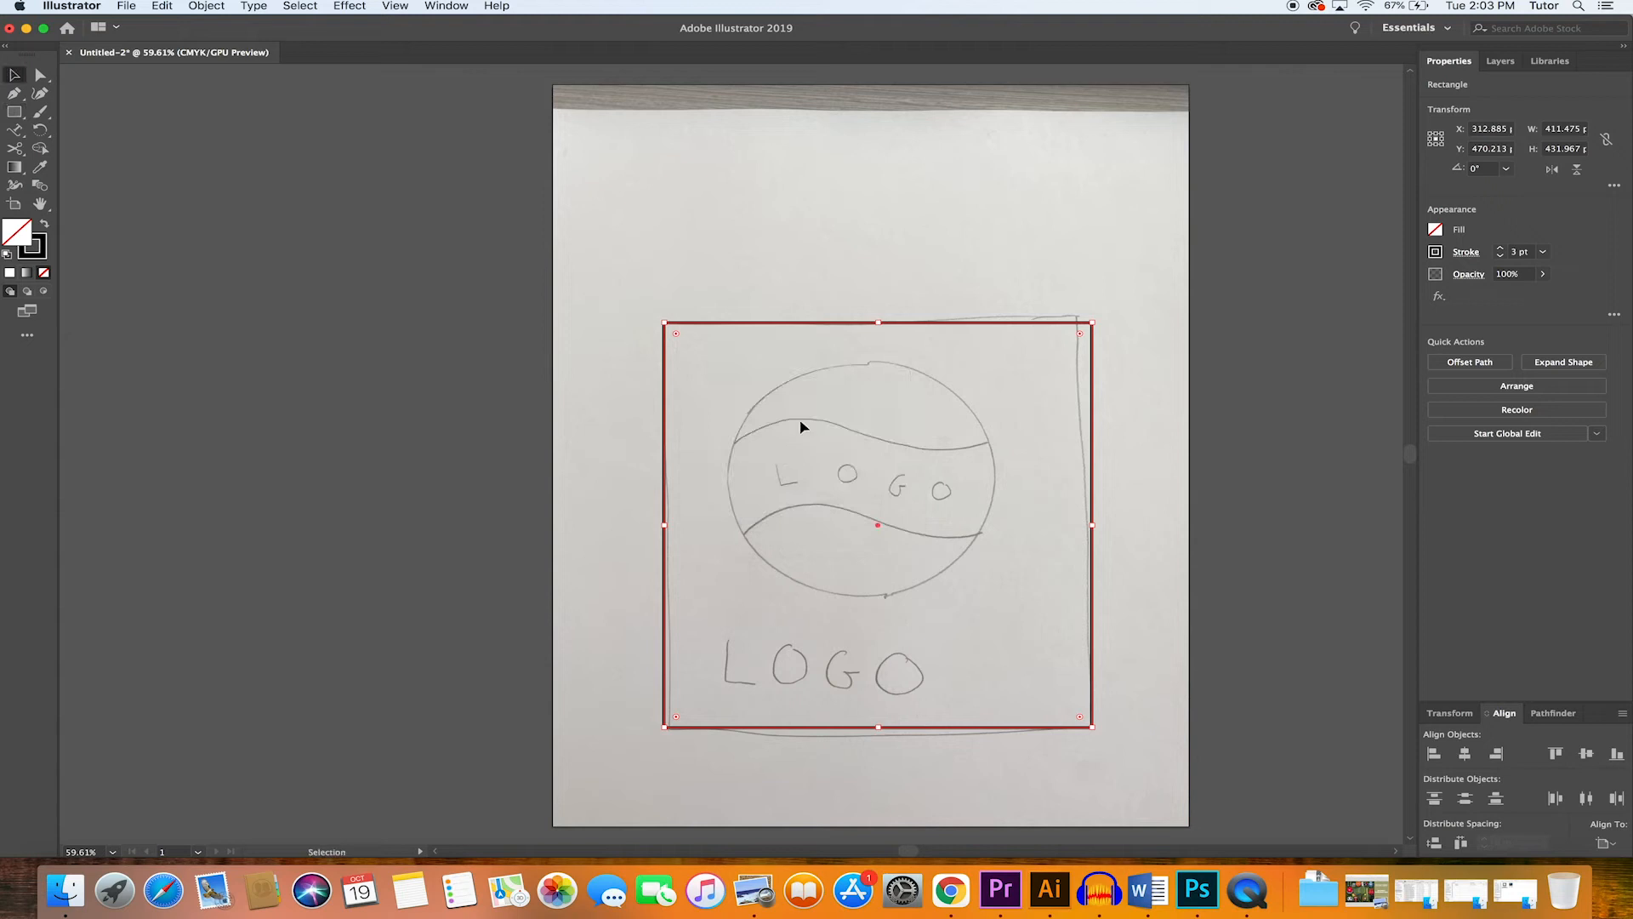
click(749, 239)
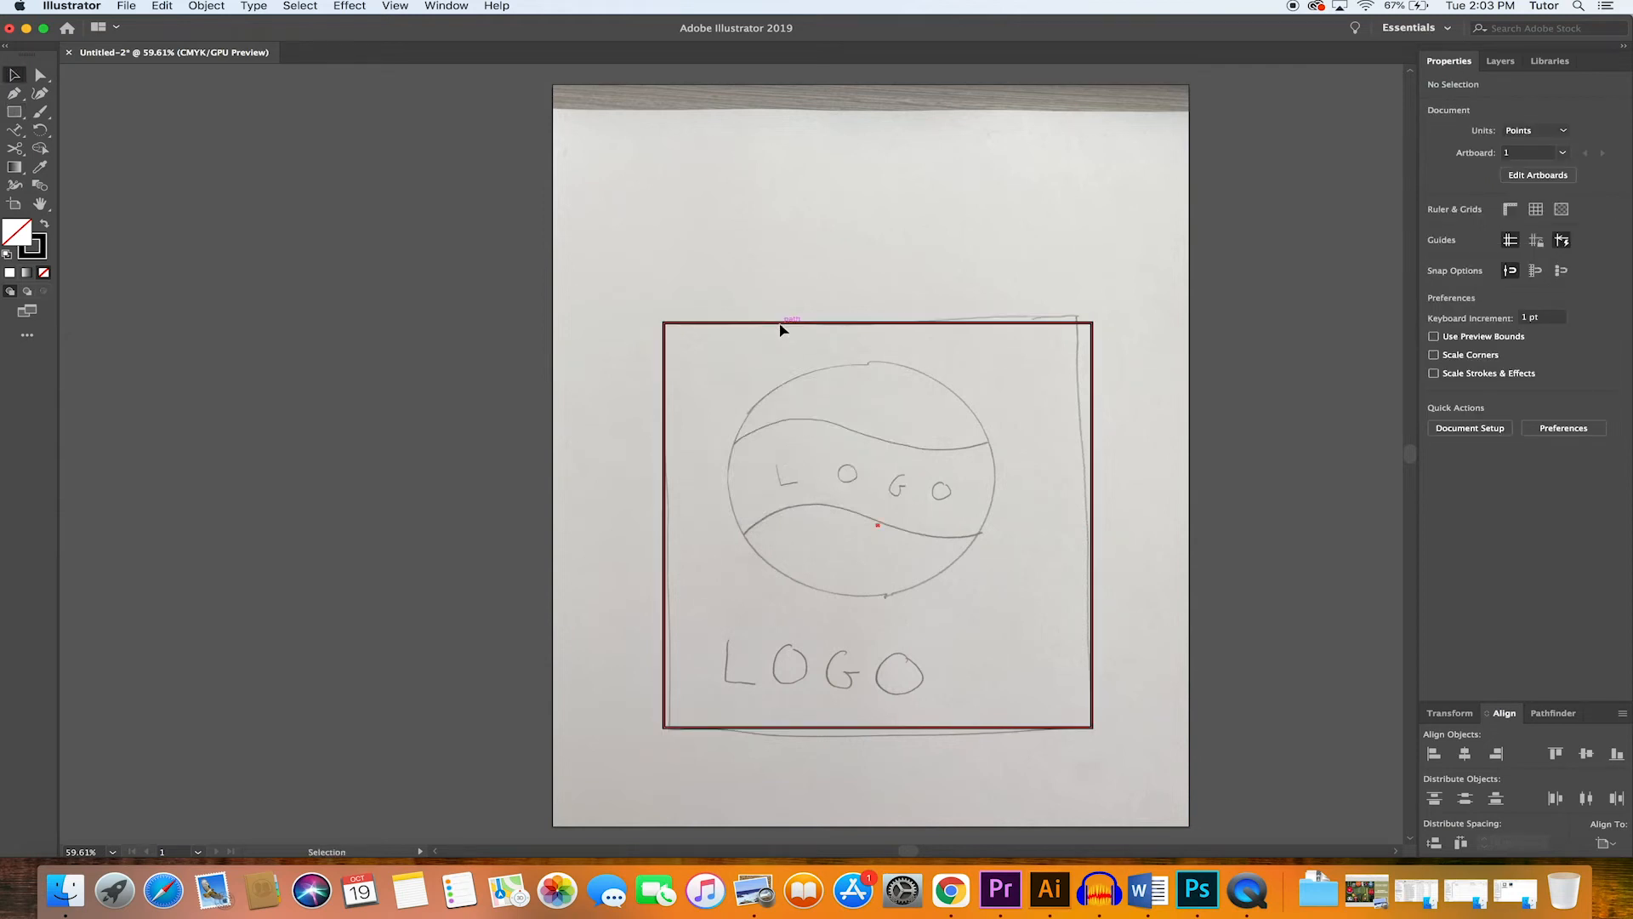
click(783, 330)
click(785, 249)
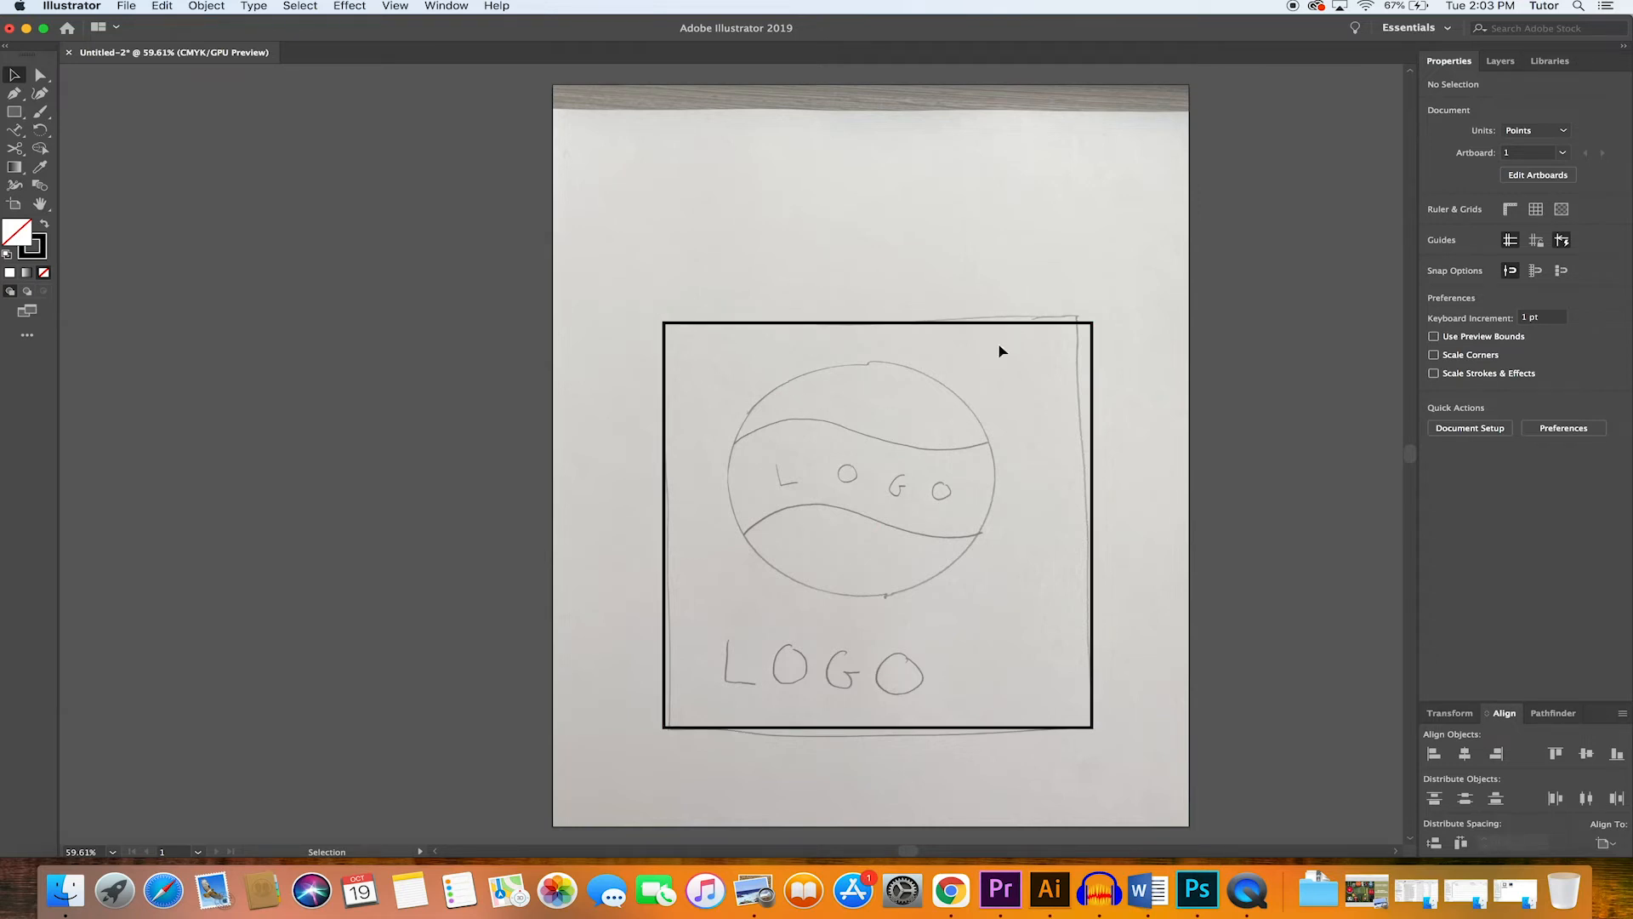
Draw a circle about 253 pt in diameter over the sketched circle inside the frame
click(15, 114)
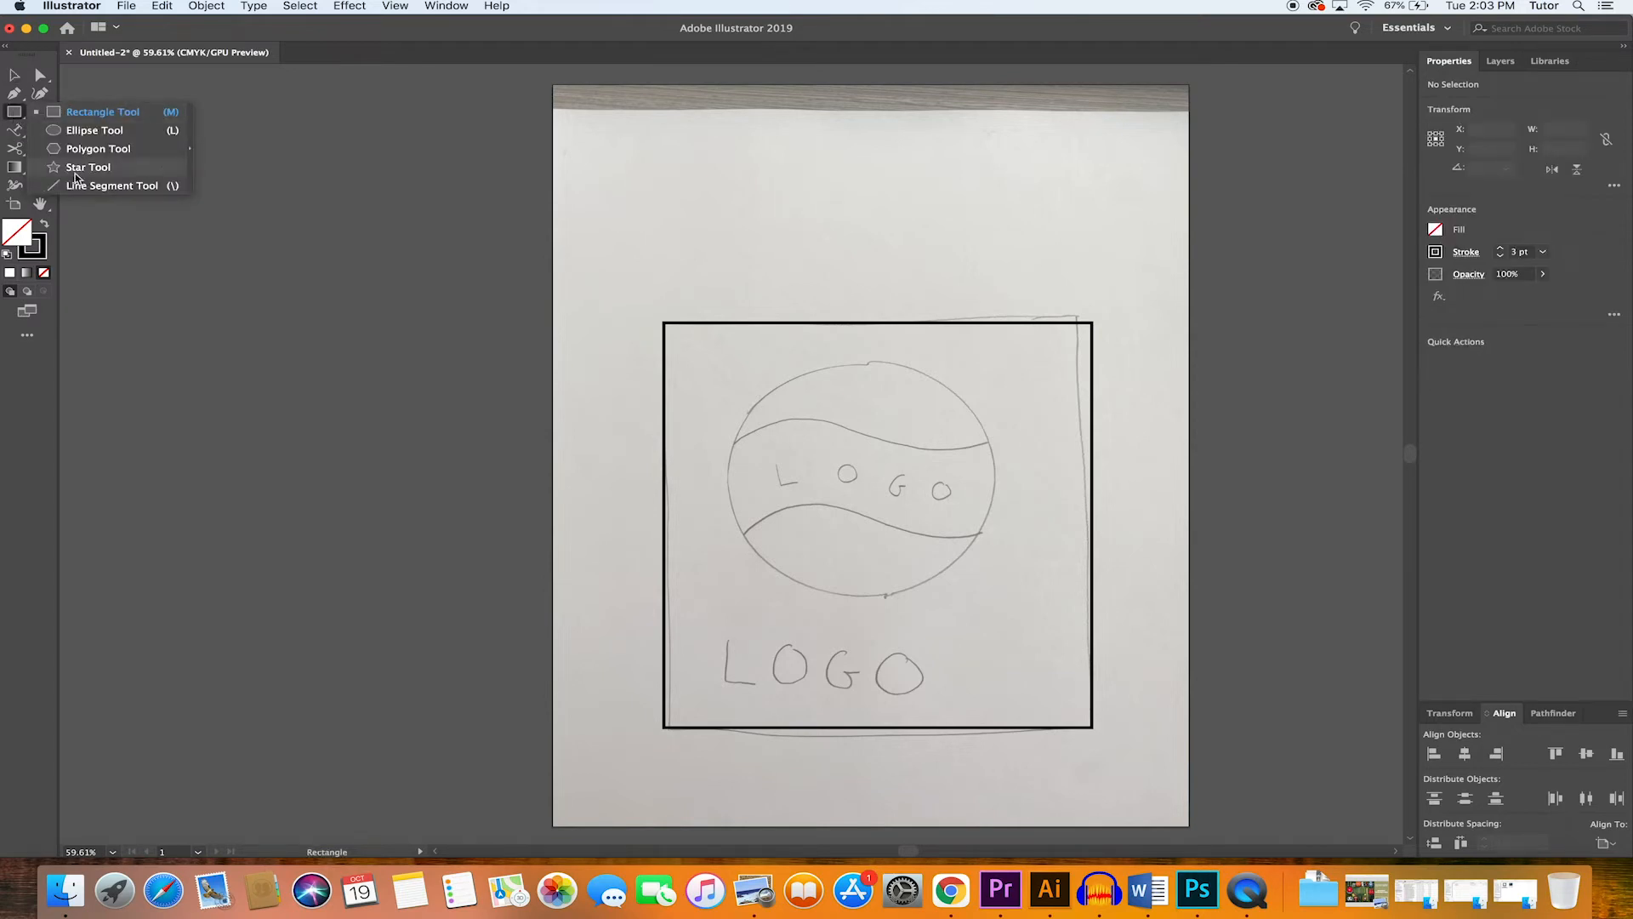
click(93, 132)
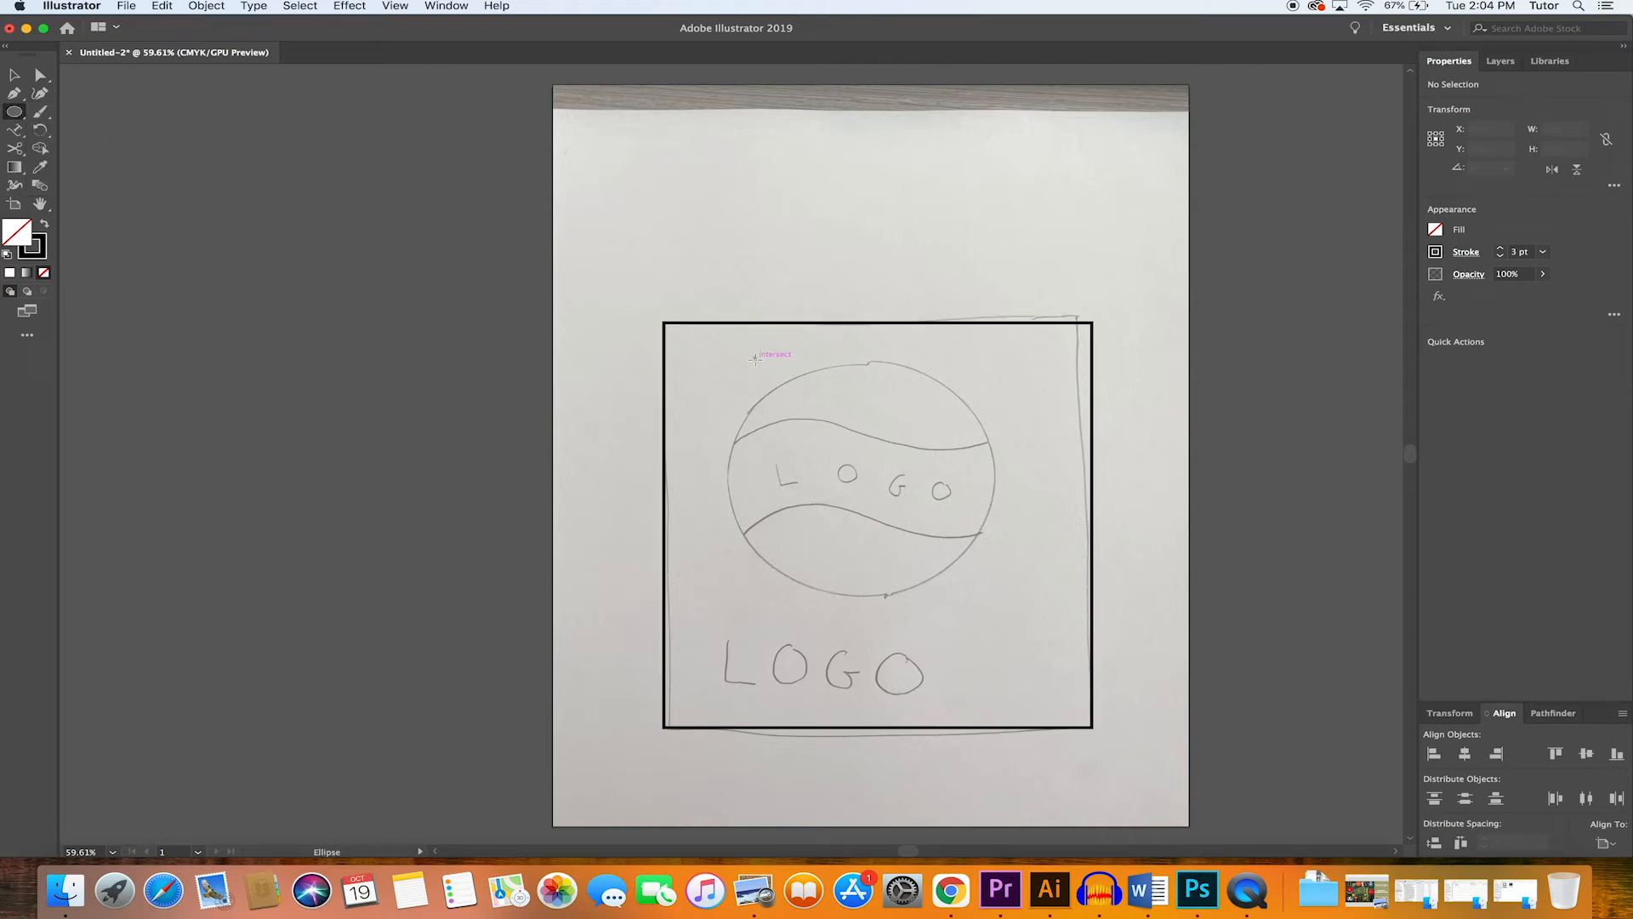
drag(755, 359, 948, 597)
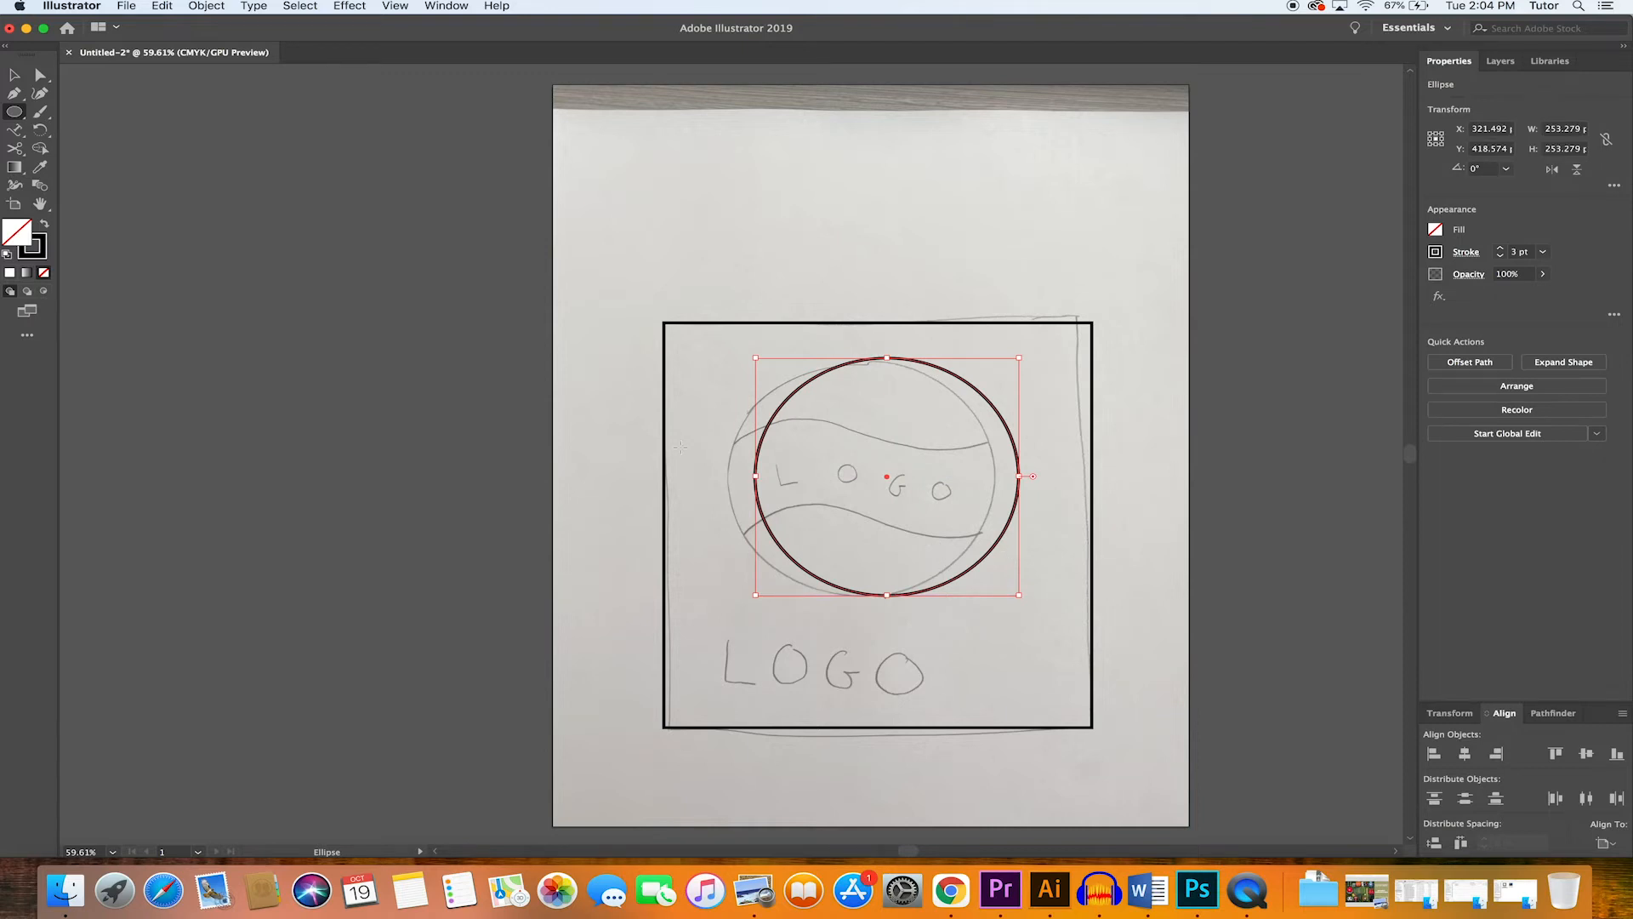
Align the circle with the sketched one, enlarge it to about 256 pt in diameter, and deselect it
click(13, 75)
click(797, 526)
drag(786, 560, 756, 565)
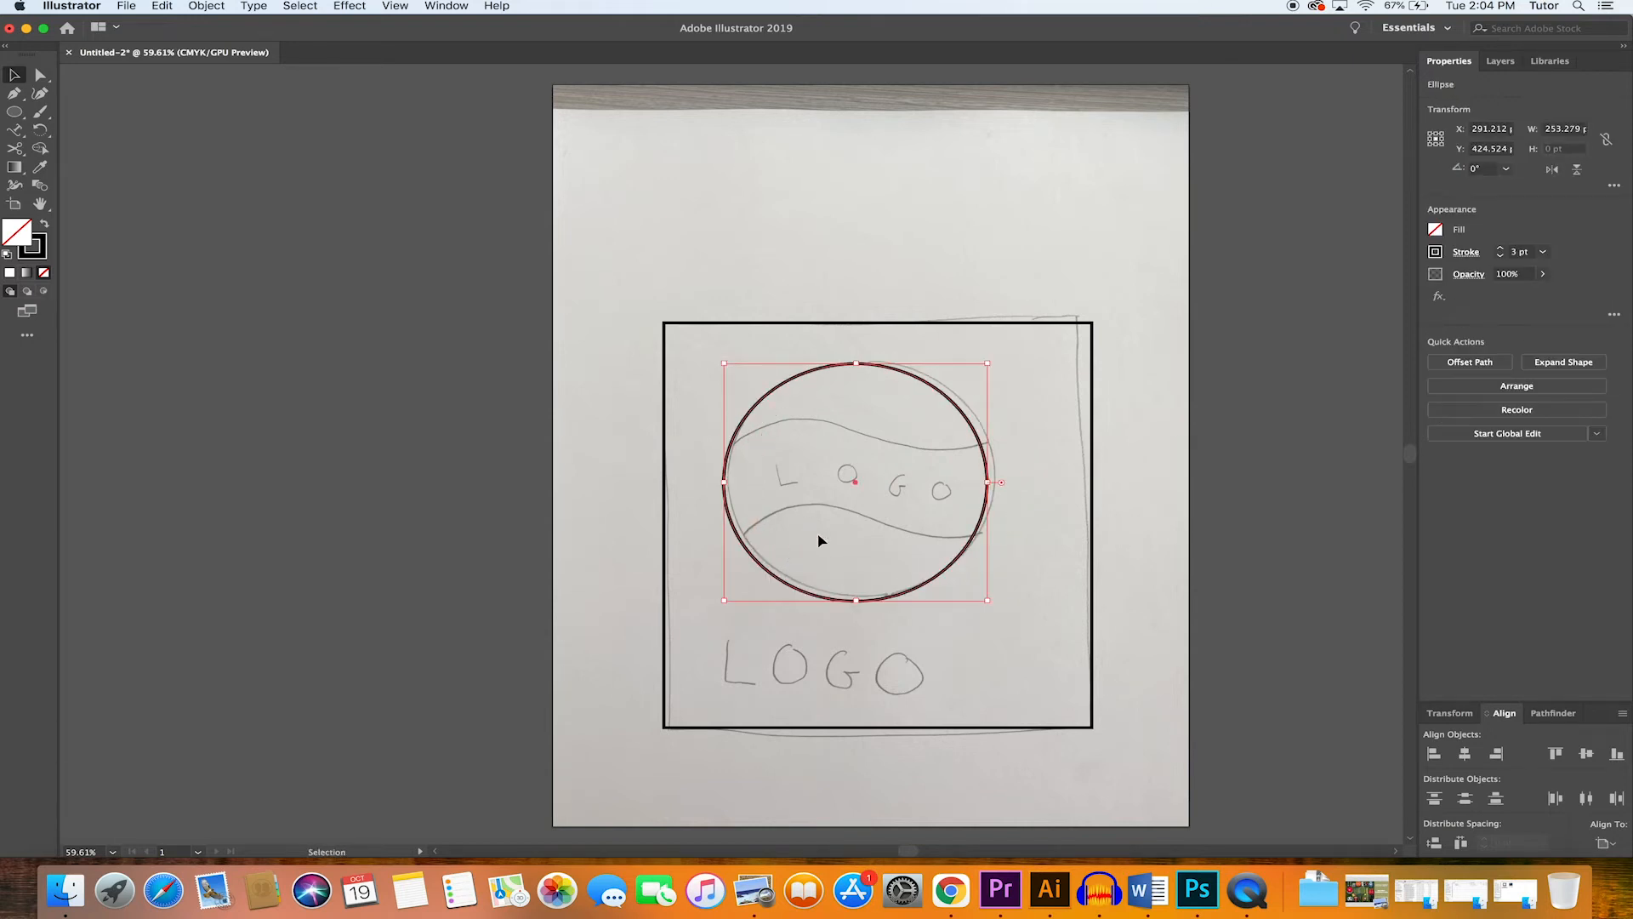
drag(952, 565, 958, 565)
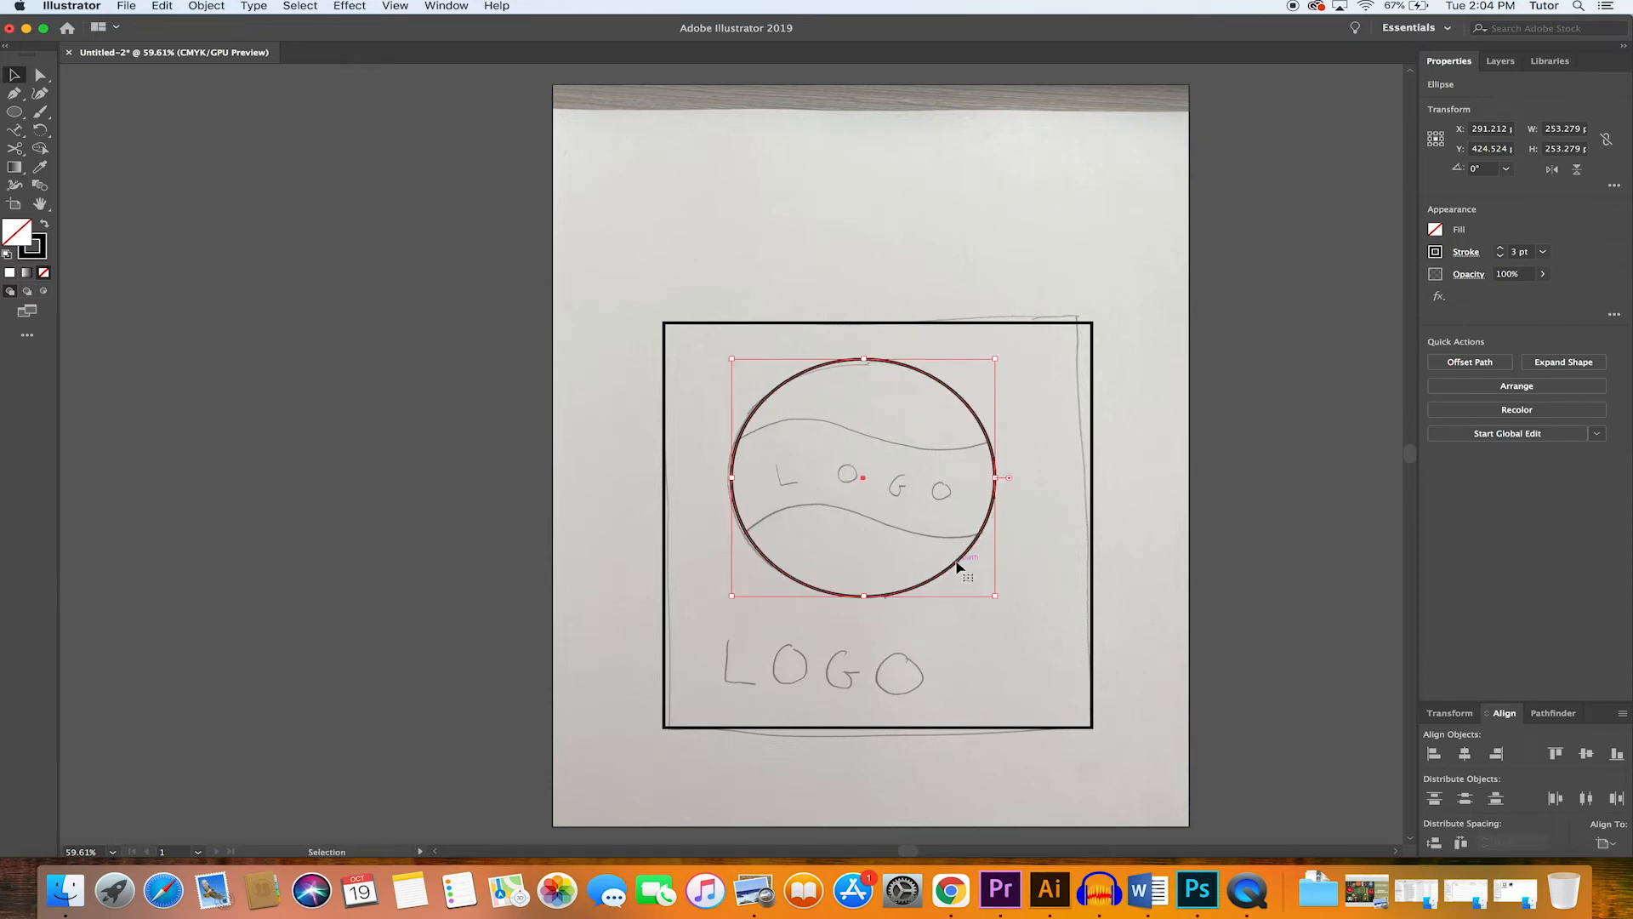
drag(733, 600, 732, 602)
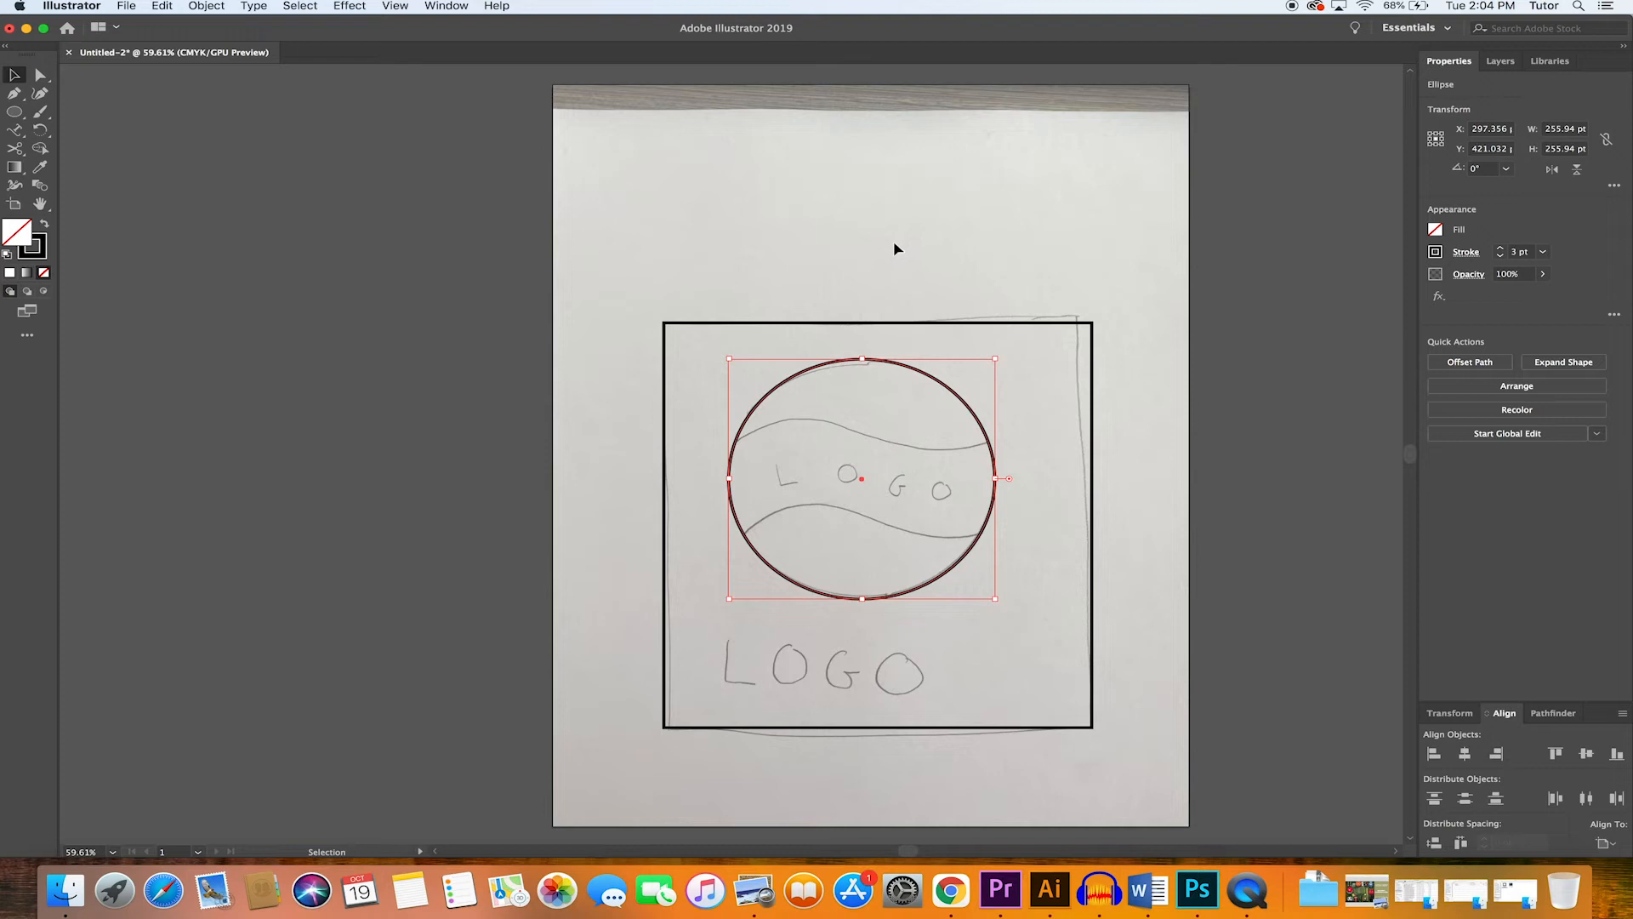
click(824, 212)
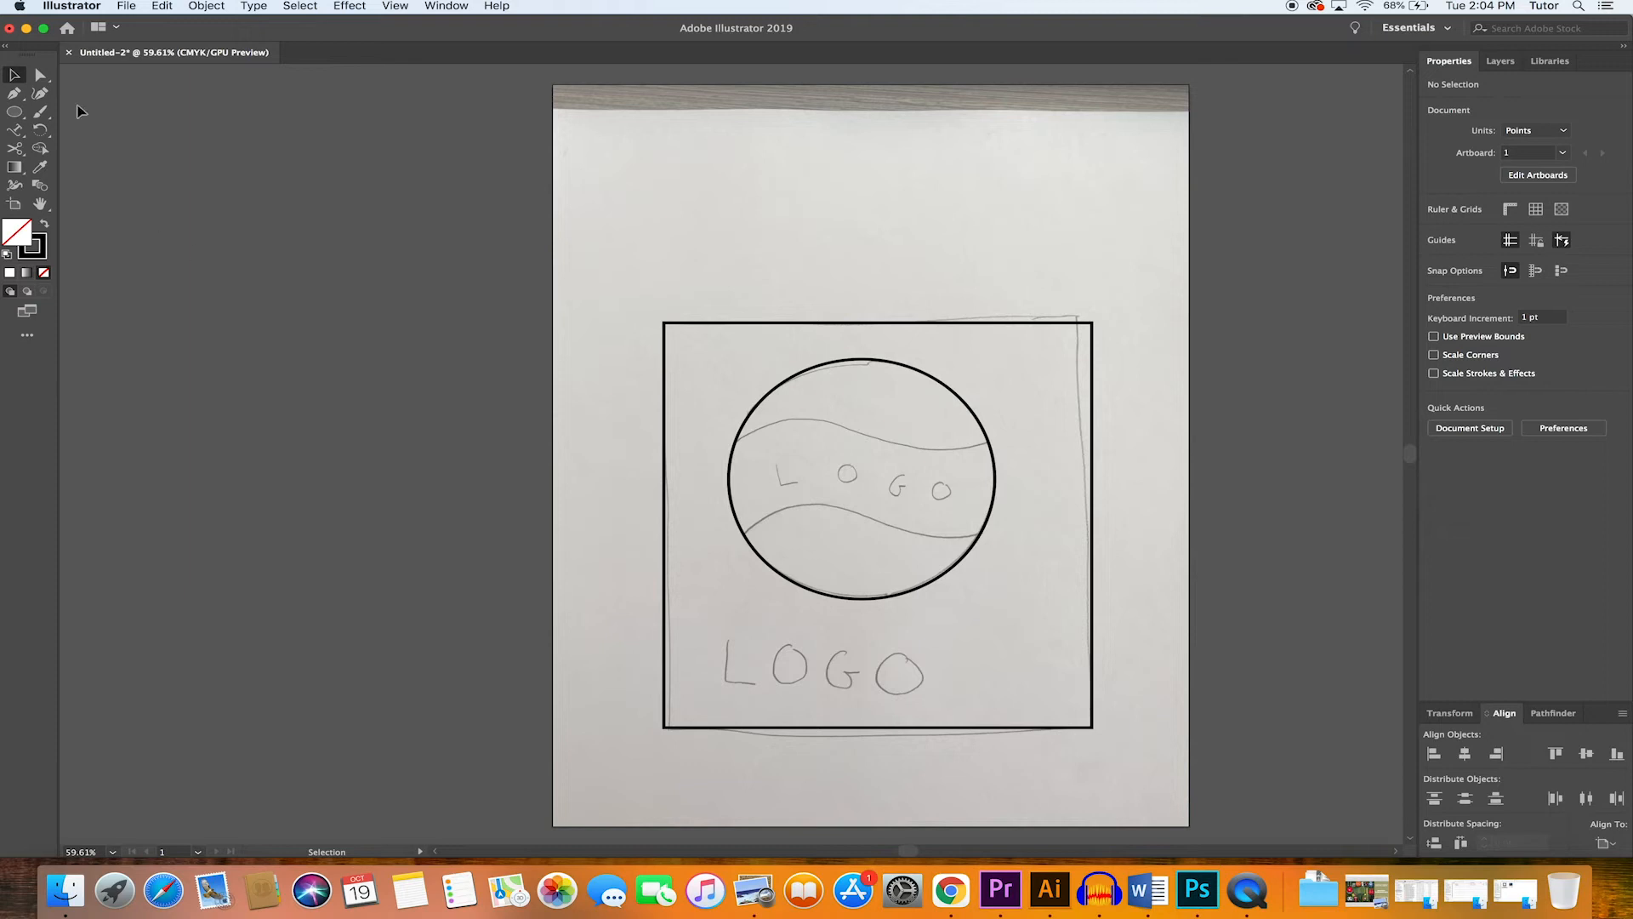
Trace the sketch's upper wavy line across the circle with the Pen tool as an open curve about 244 pt wide, and deselect it
click(15, 94)
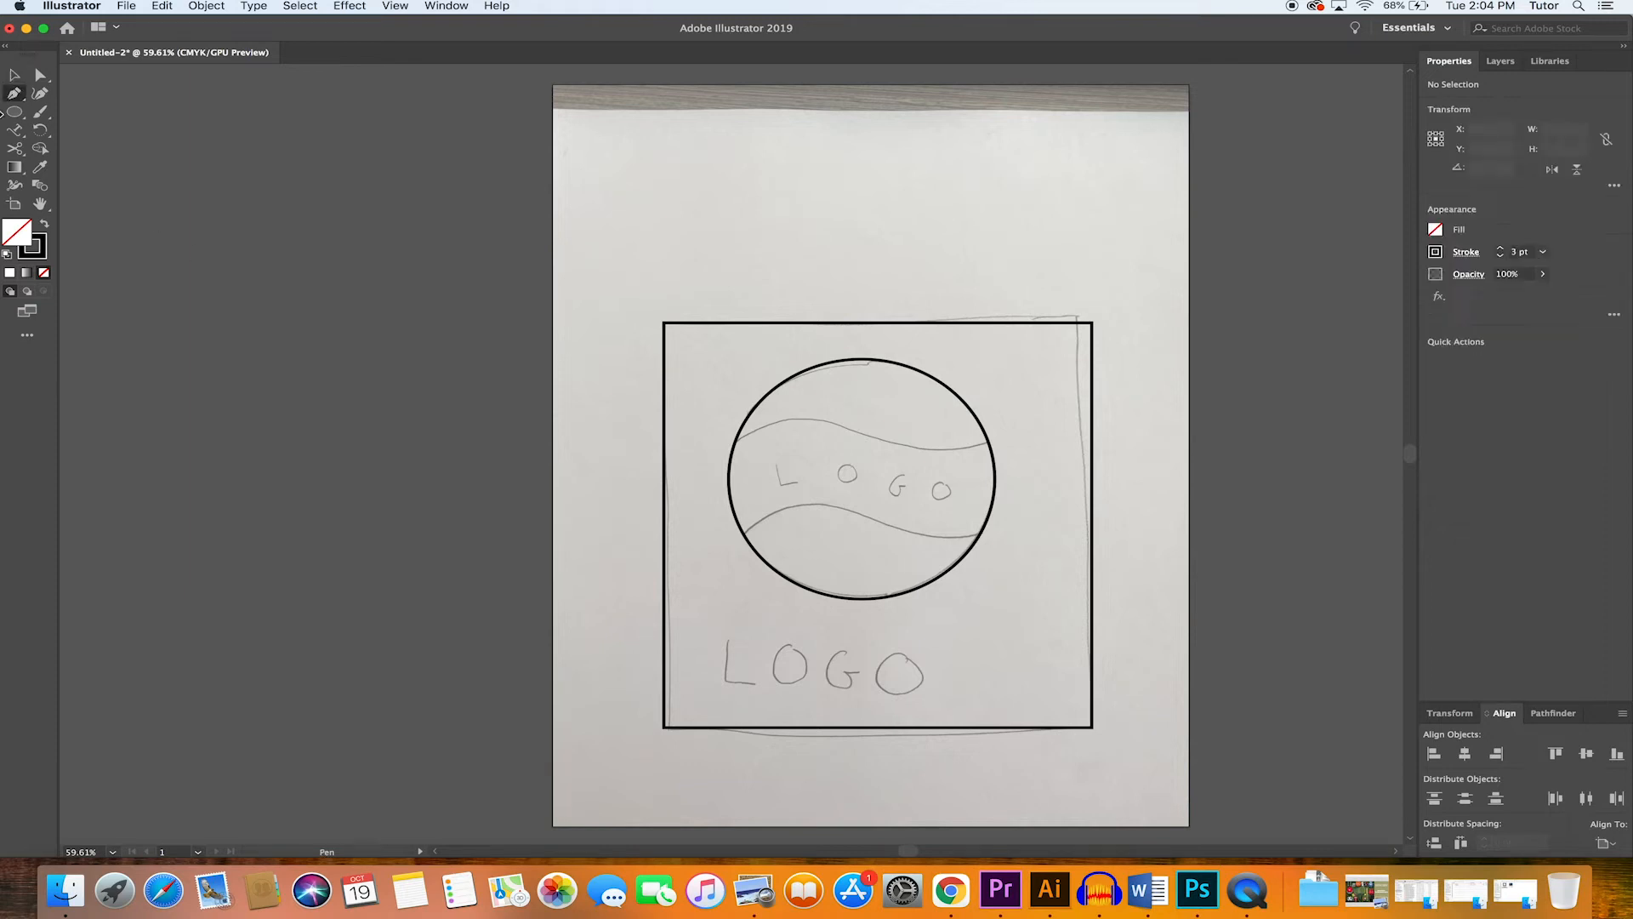
click(736, 443)
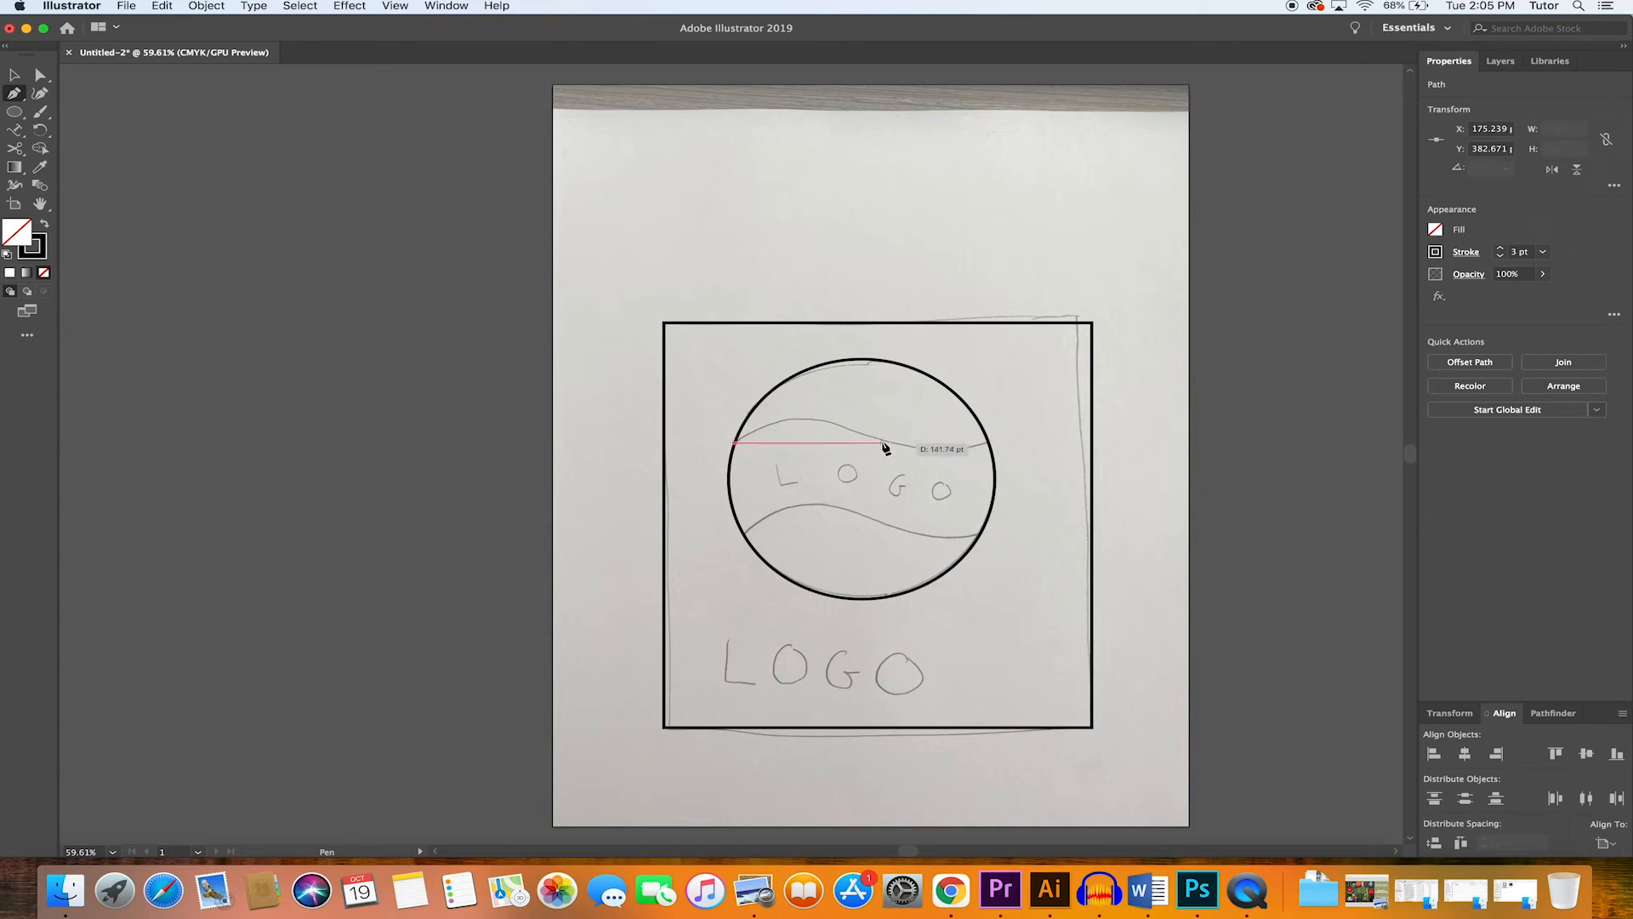
drag(882, 440, 984, 492)
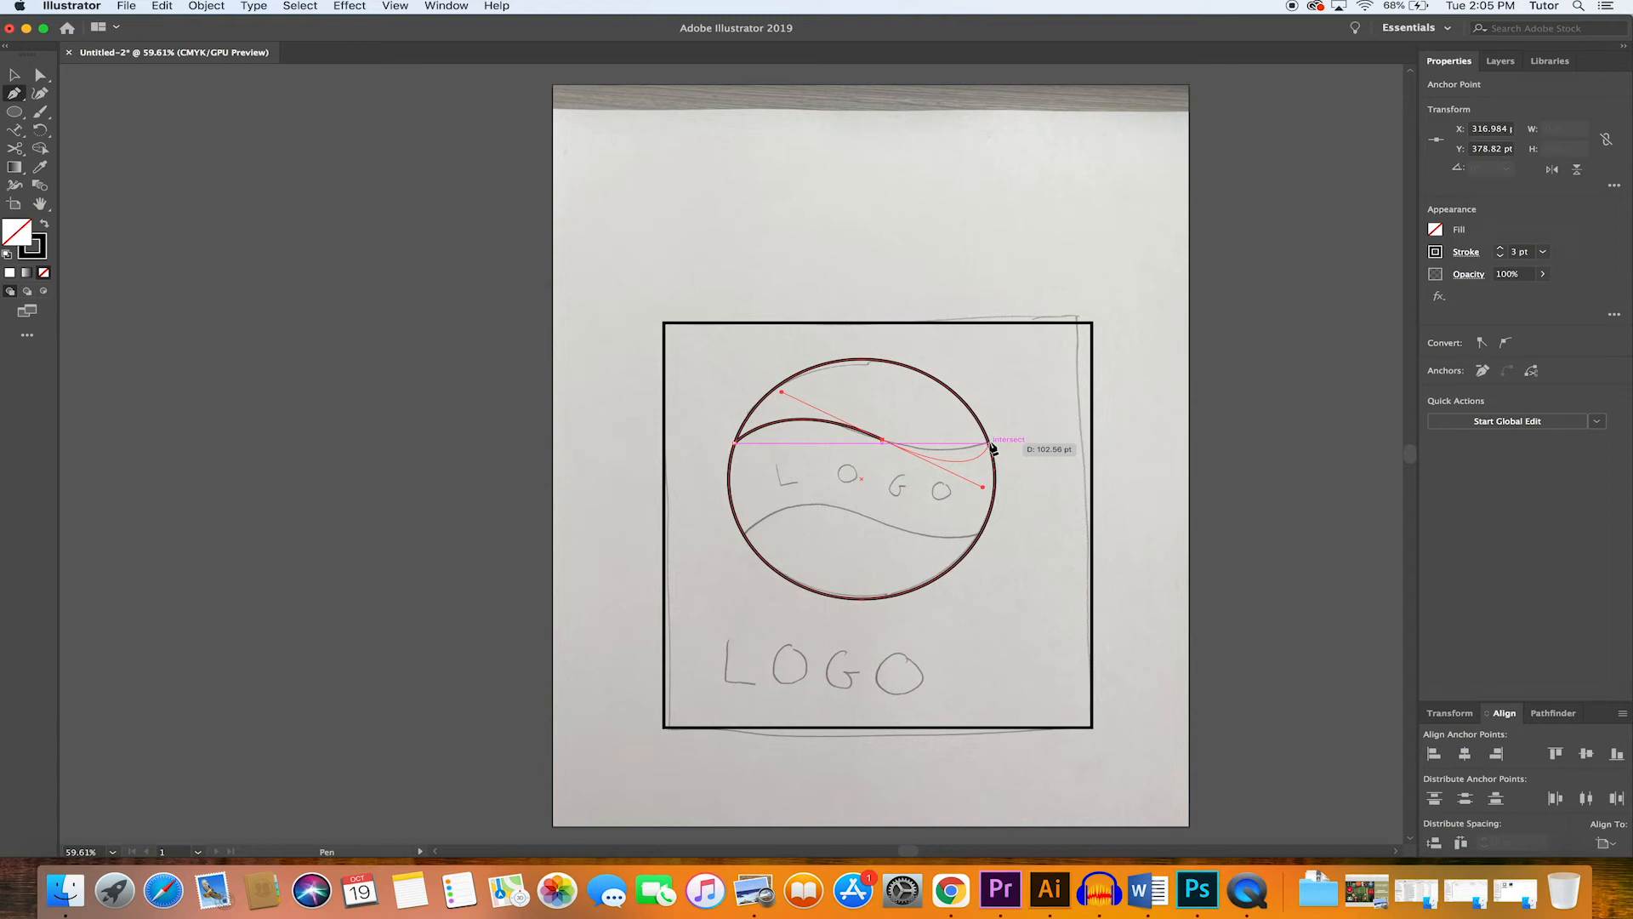
drag(991, 443, 1034, 478)
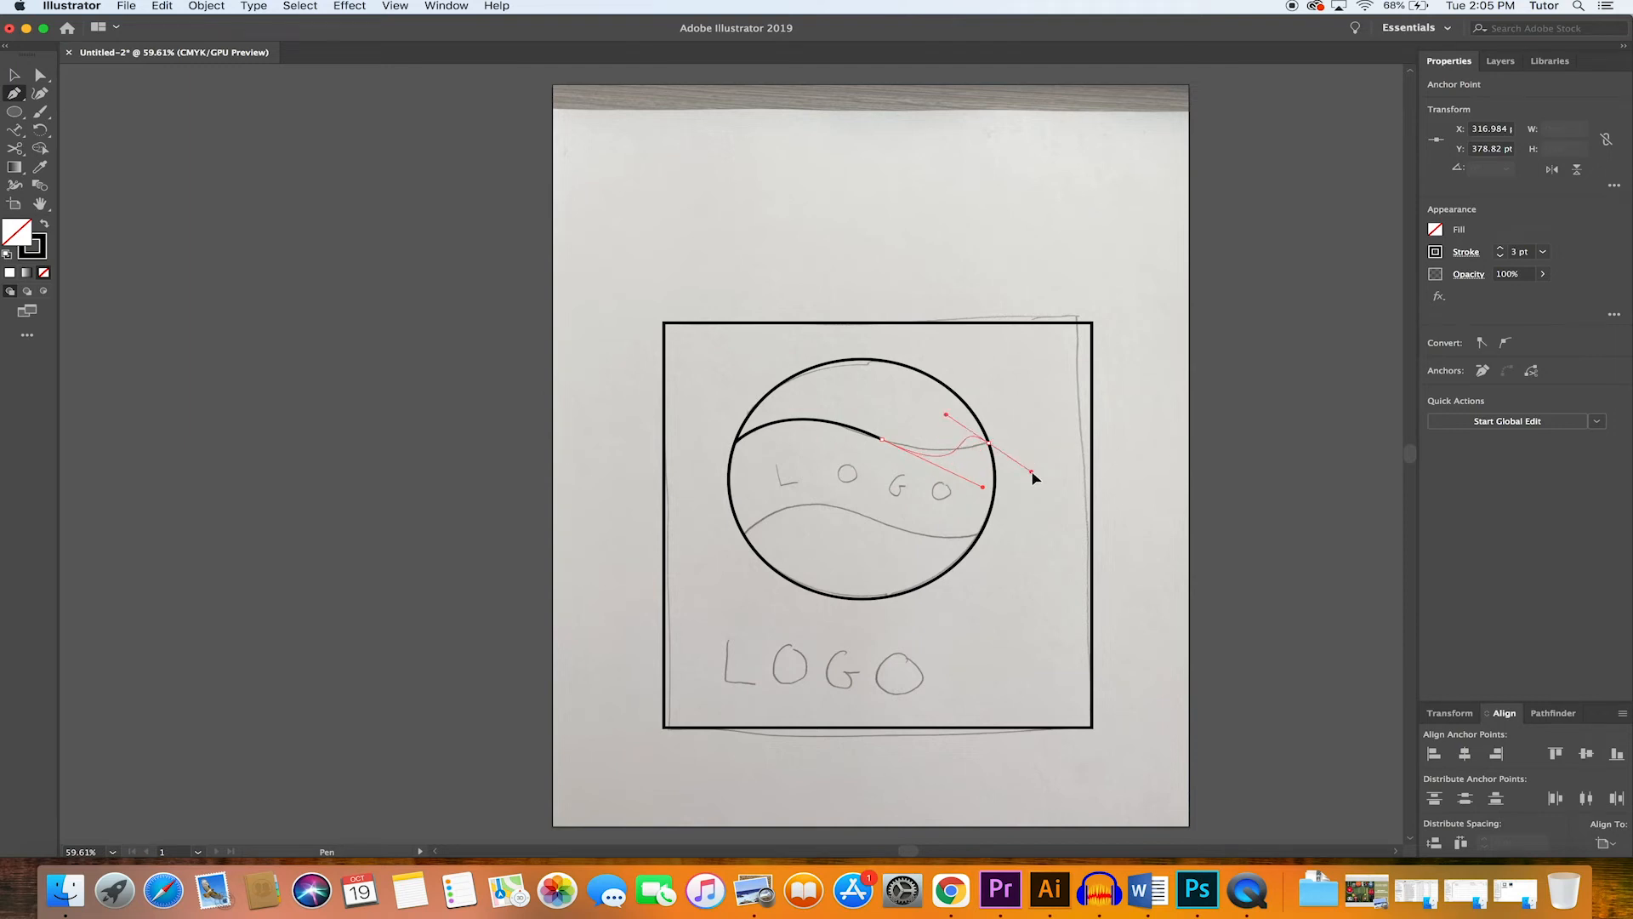
drag(1034, 477, 1032, 480)
key(super+z)
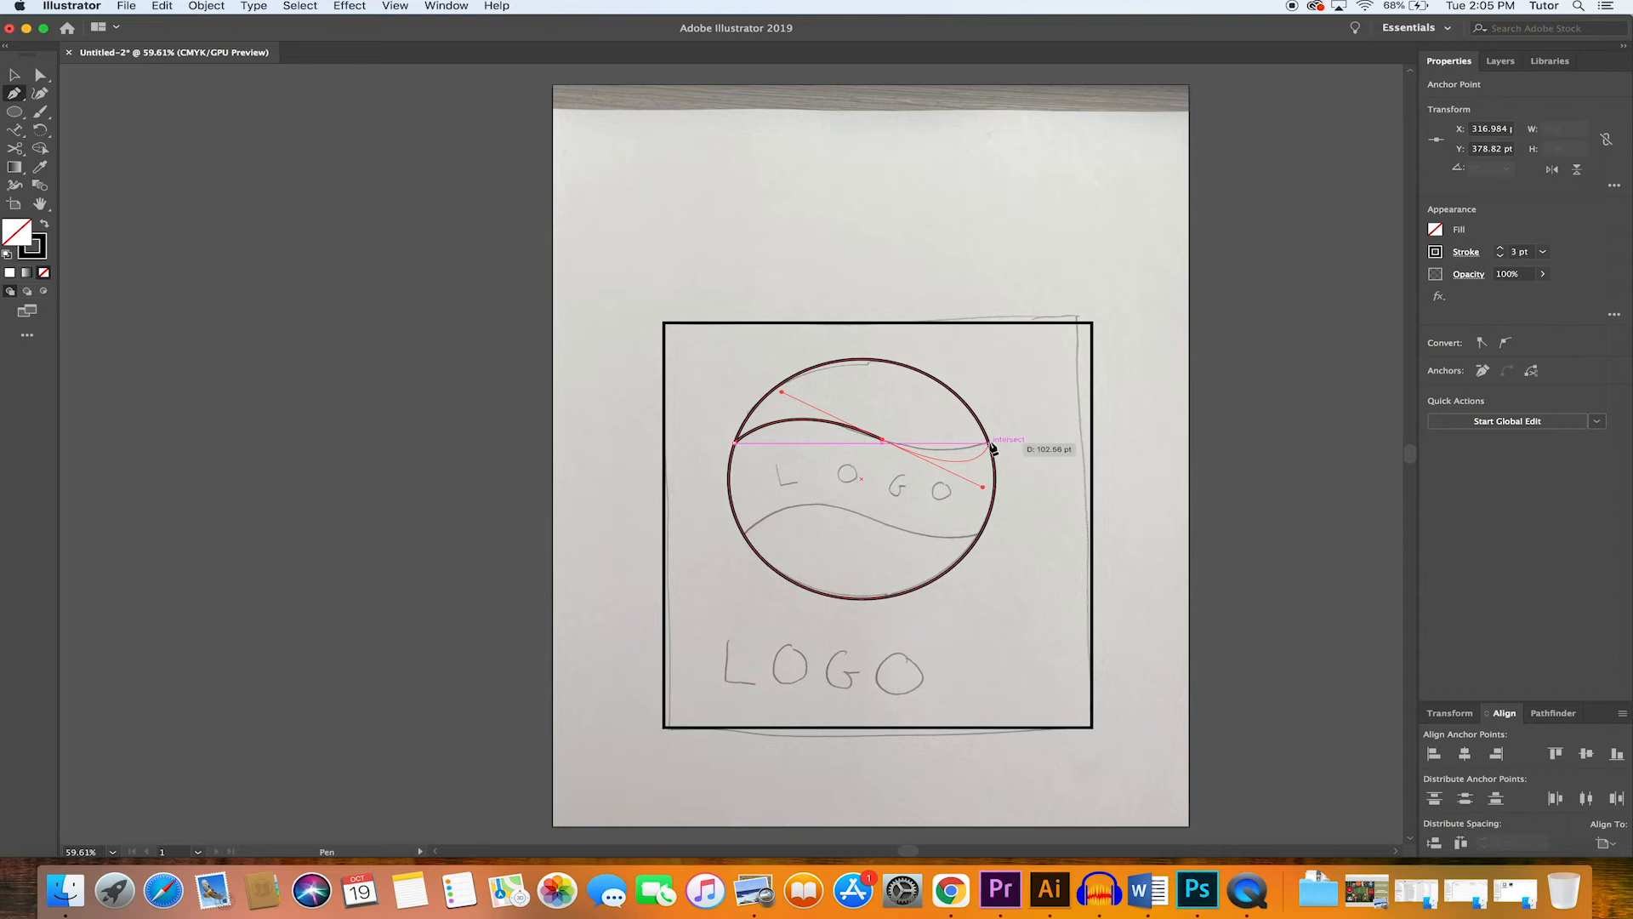
click(884, 443)
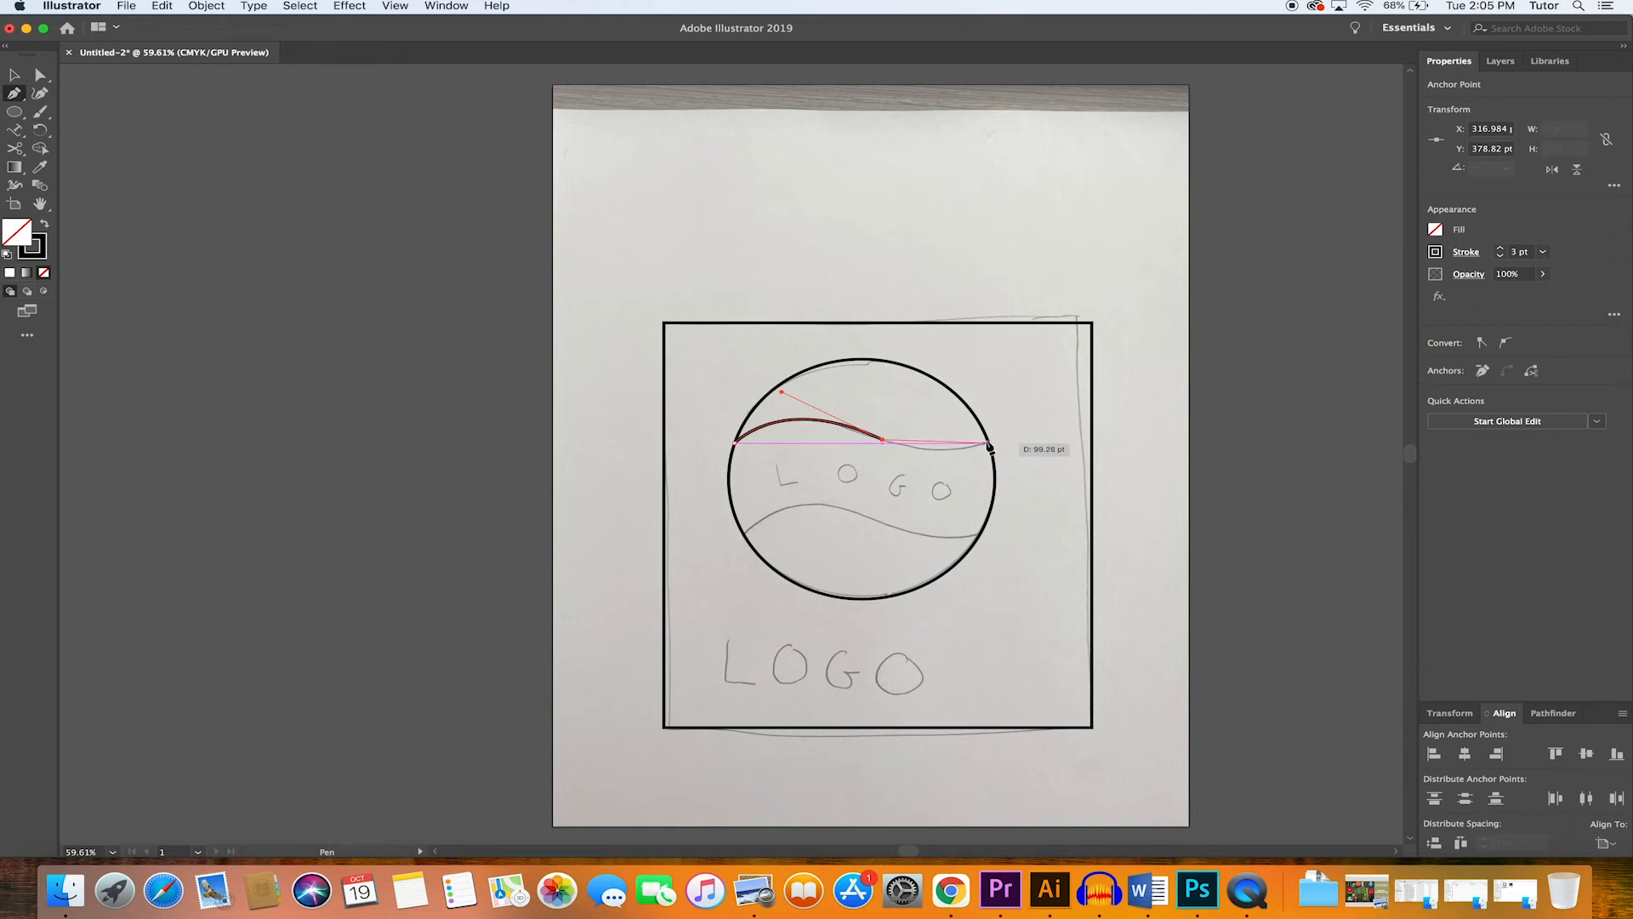
drag(991, 443, 1047, 428)
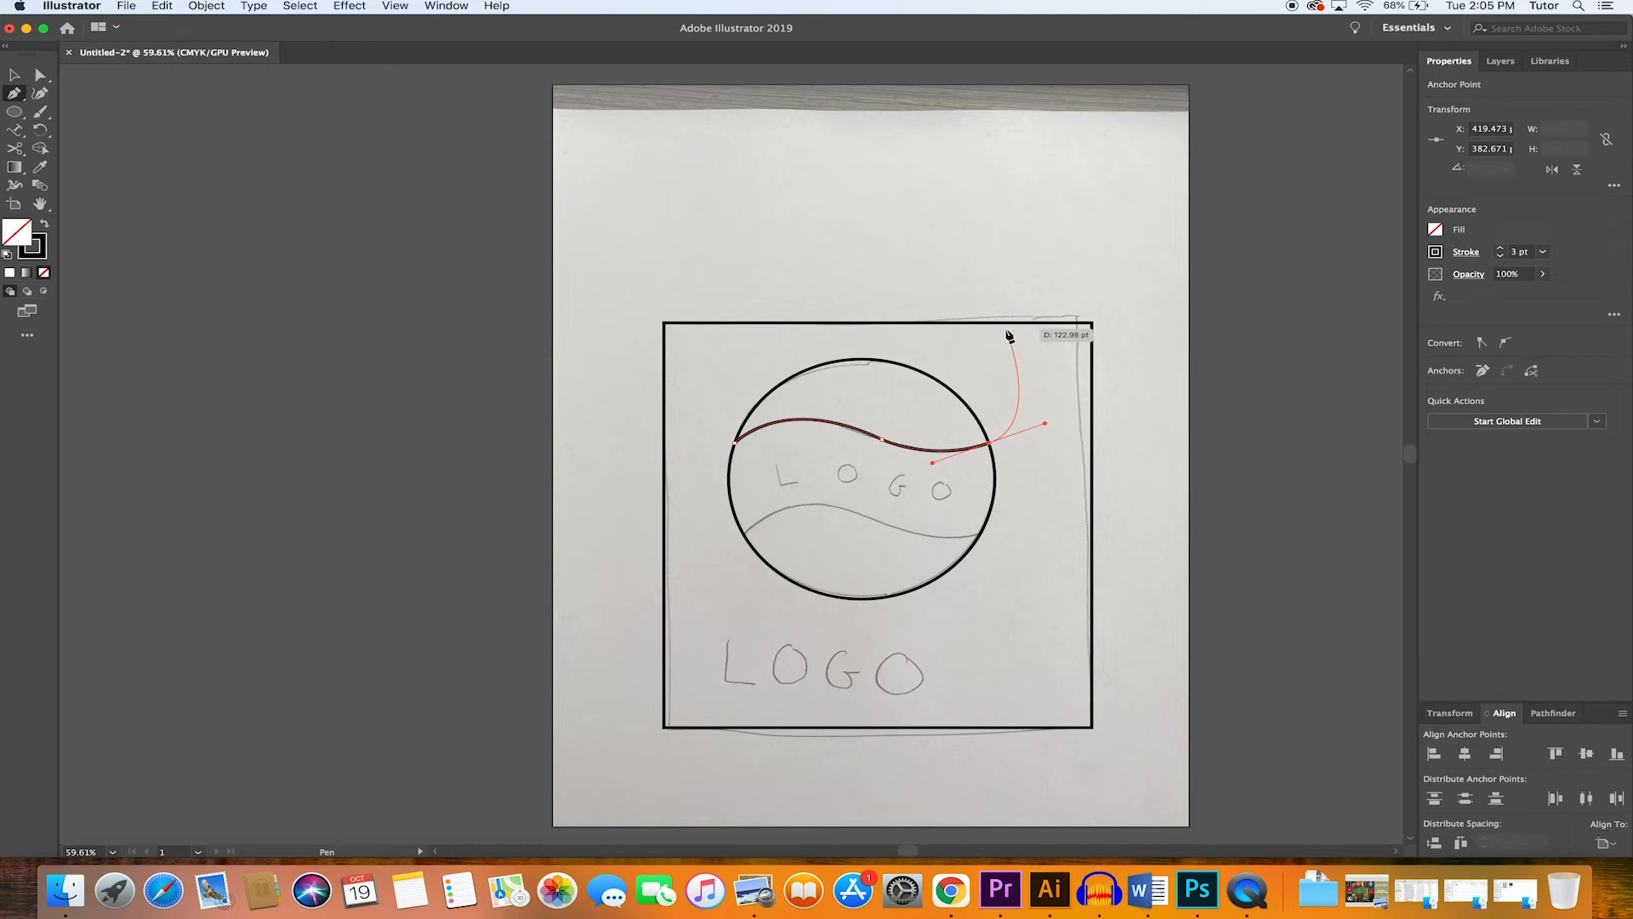
click(15, 75)
click(871, 210)
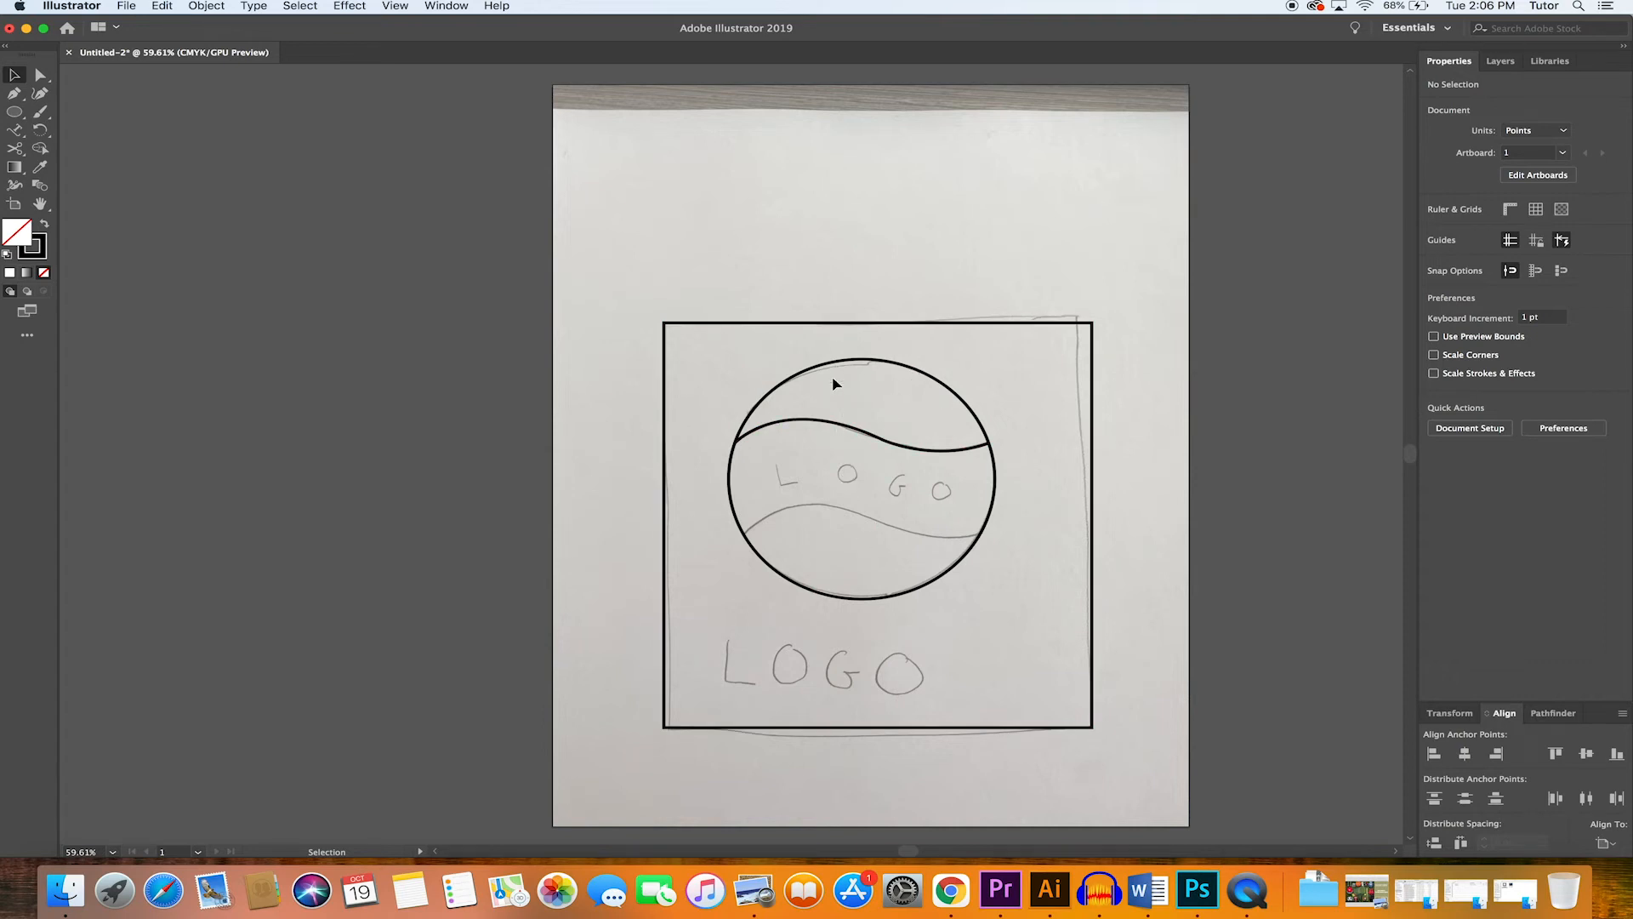
Try filling the circle with magenta and the open wave path with cyan
click(927, 377)
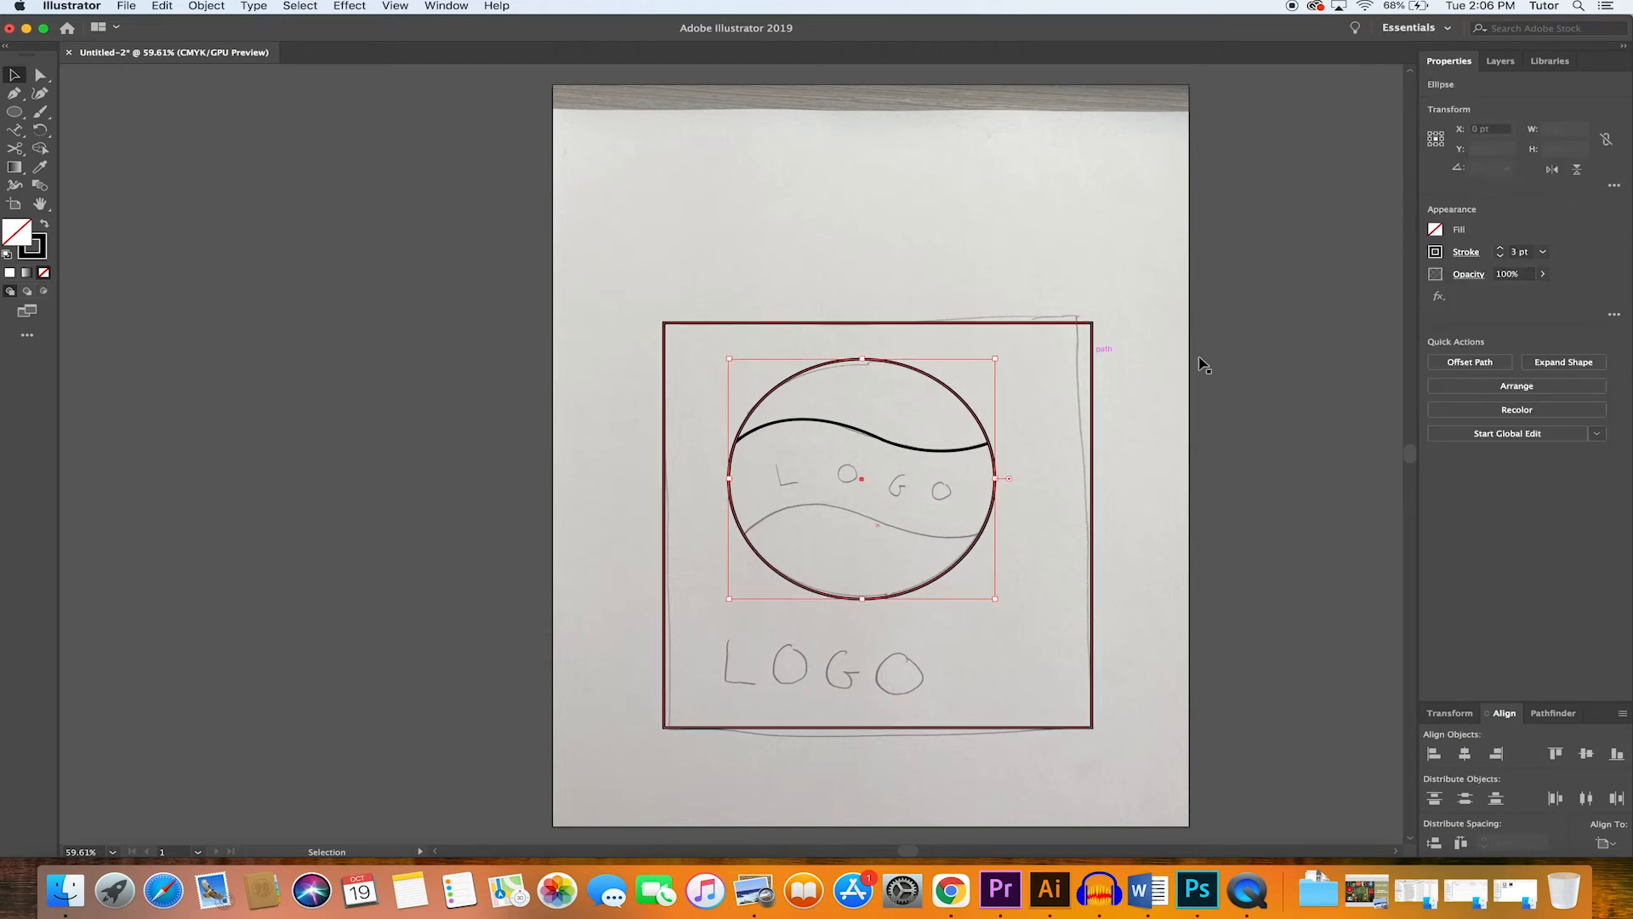
click(1436, 231)
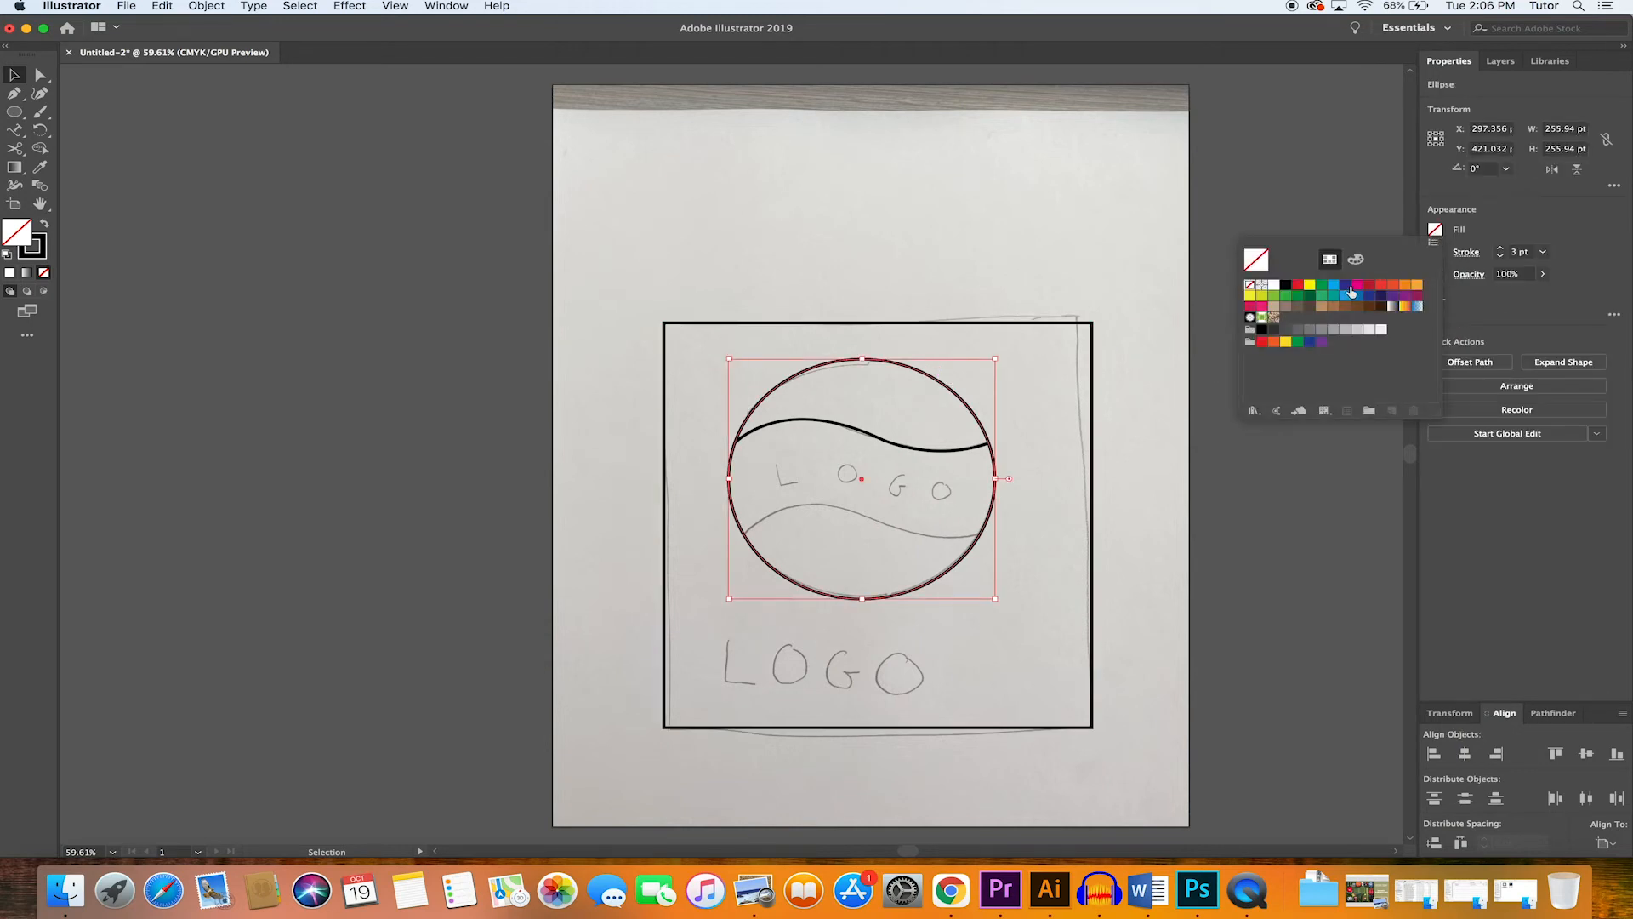
click(1358, 284)
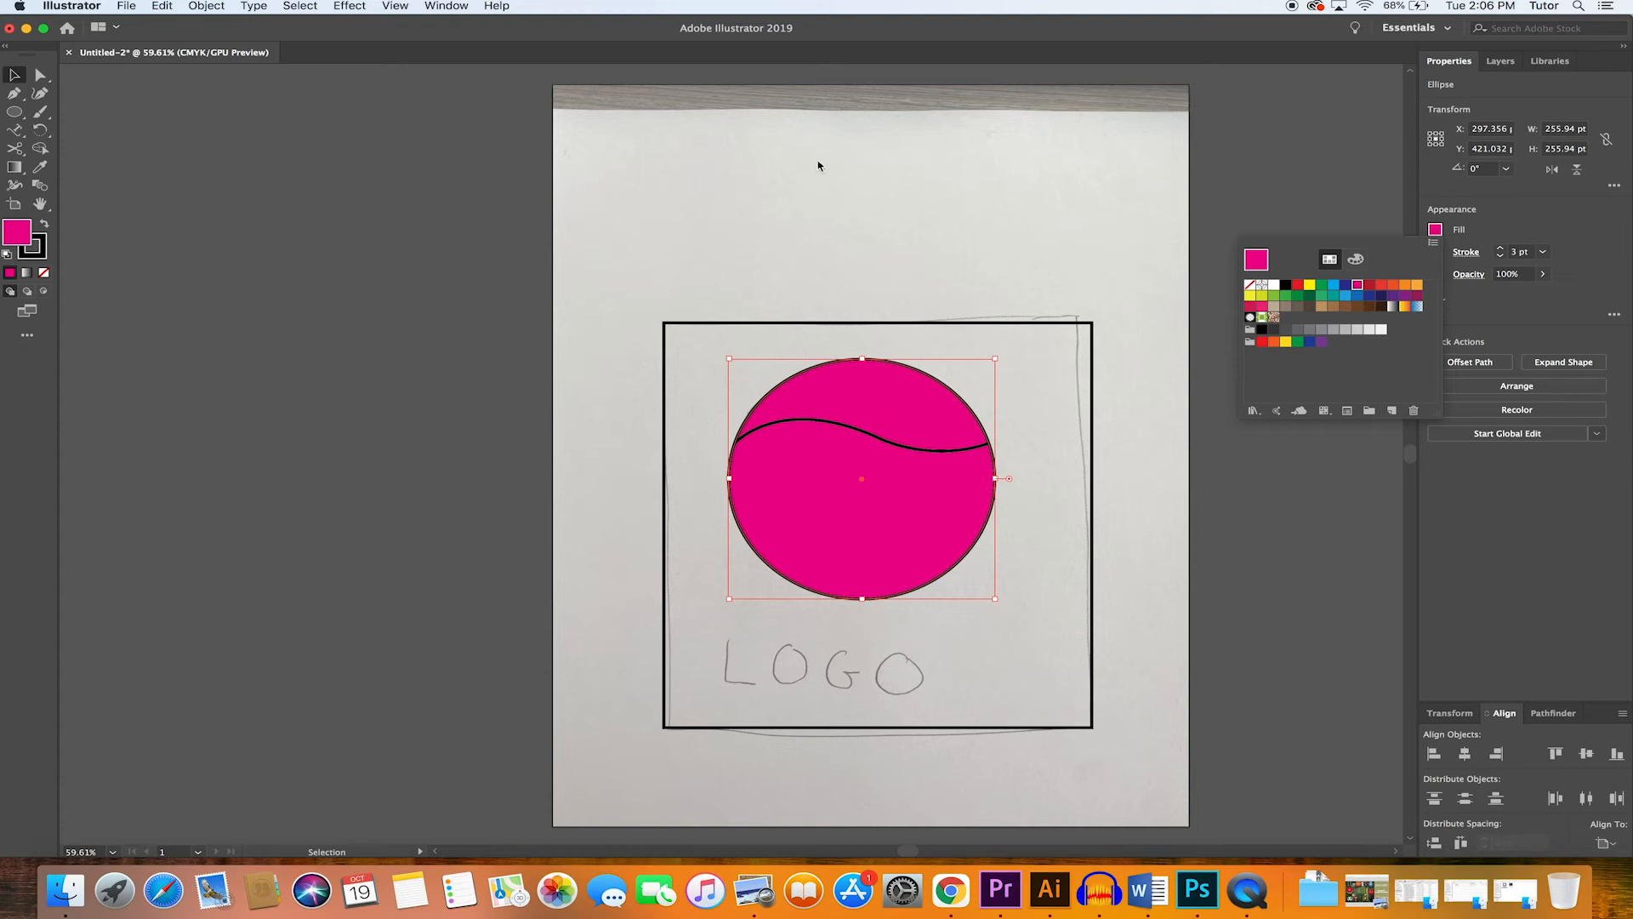
click(839, 428)
click(1436, 230)
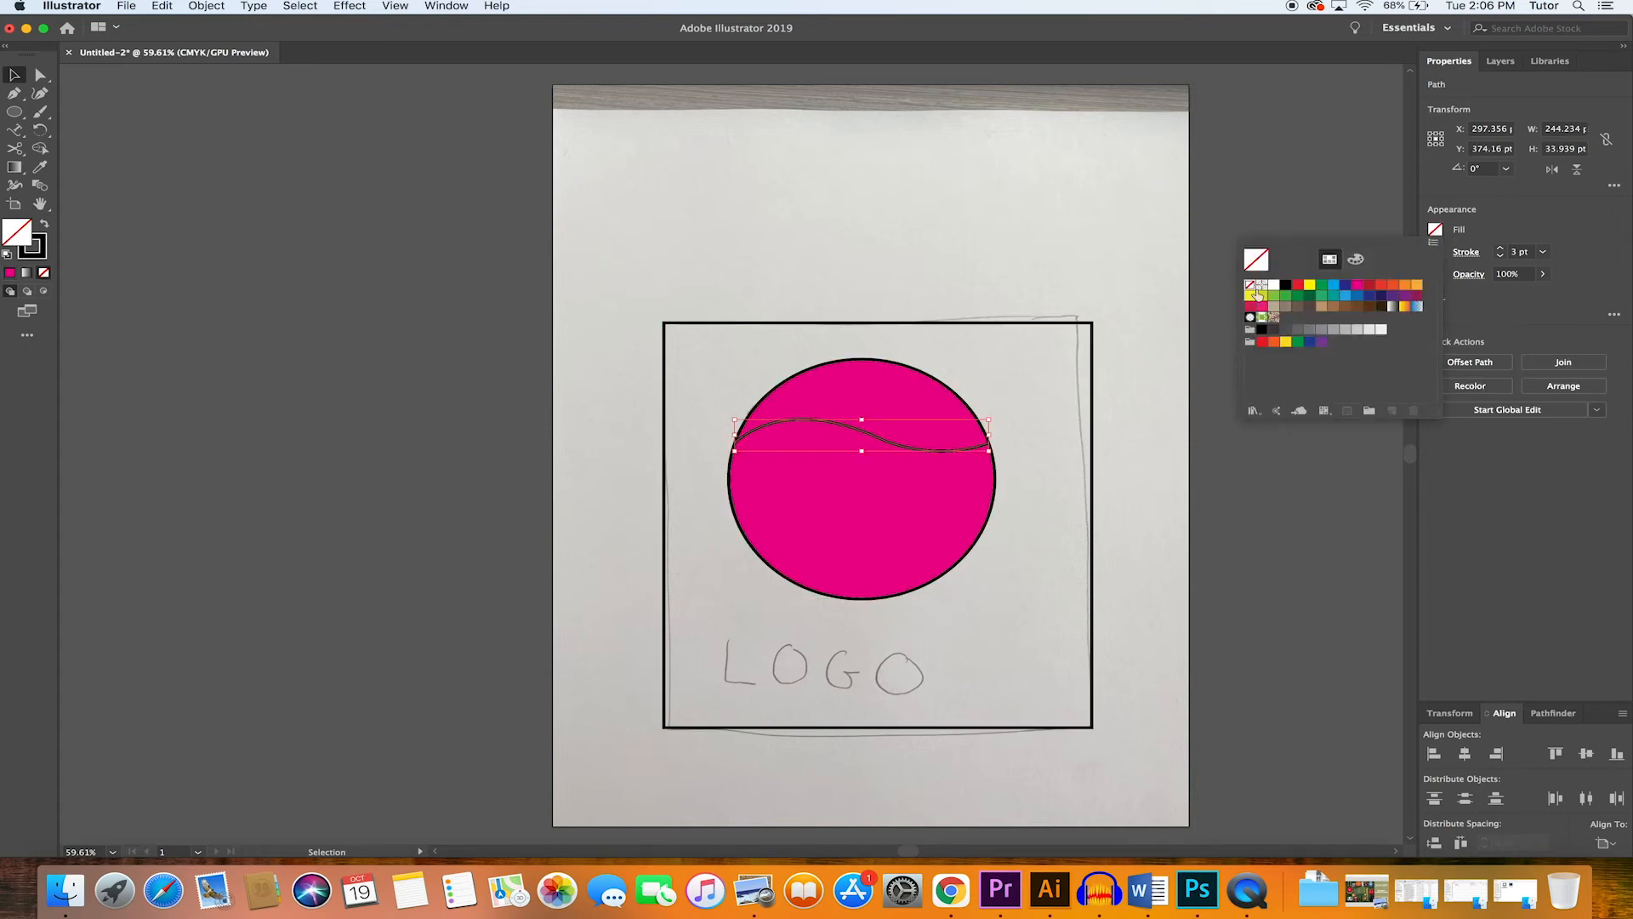
click(1334, 285)
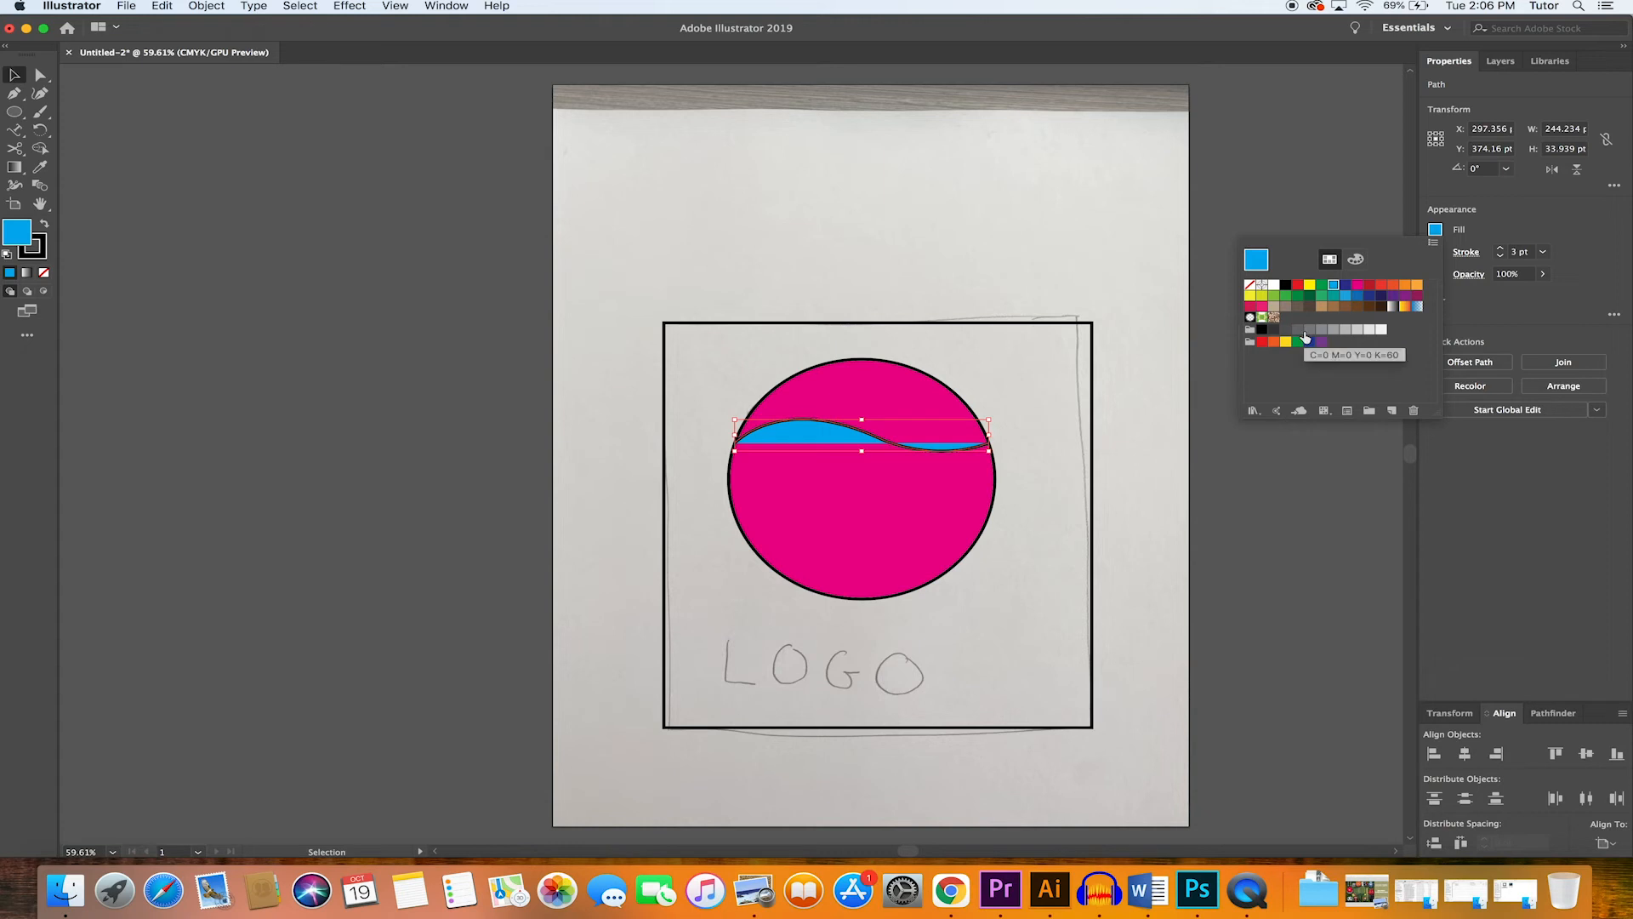
Undo both test fills and the open wave path, and clear the selection
key(super+z)
key(super+z)
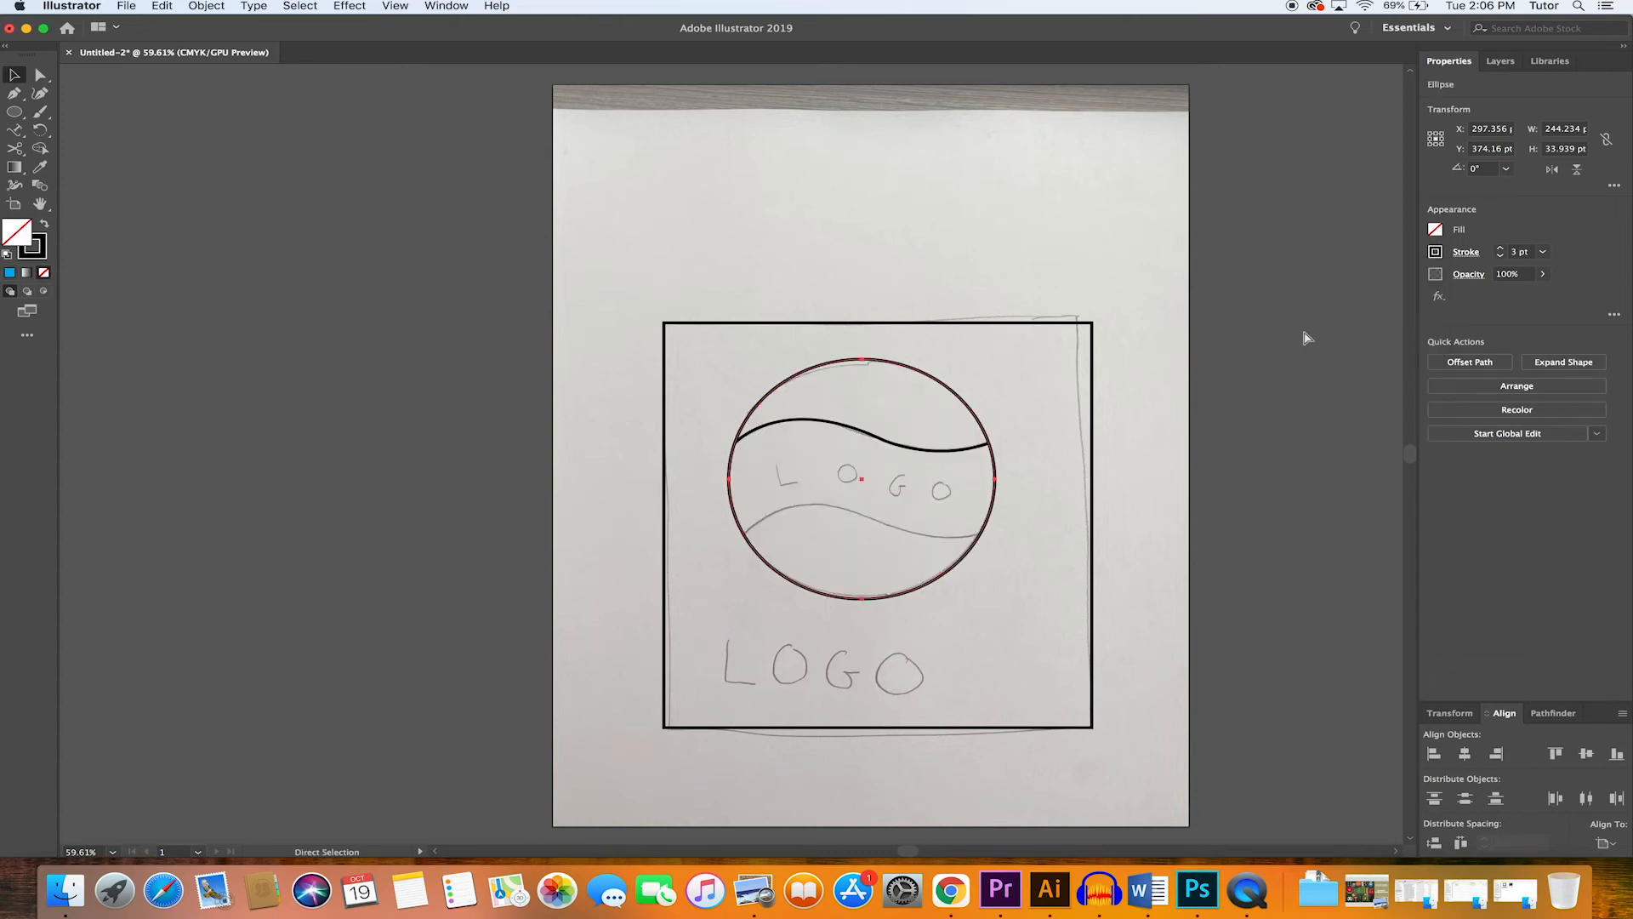
key(super+z)
key(super+z)
key(super+z)
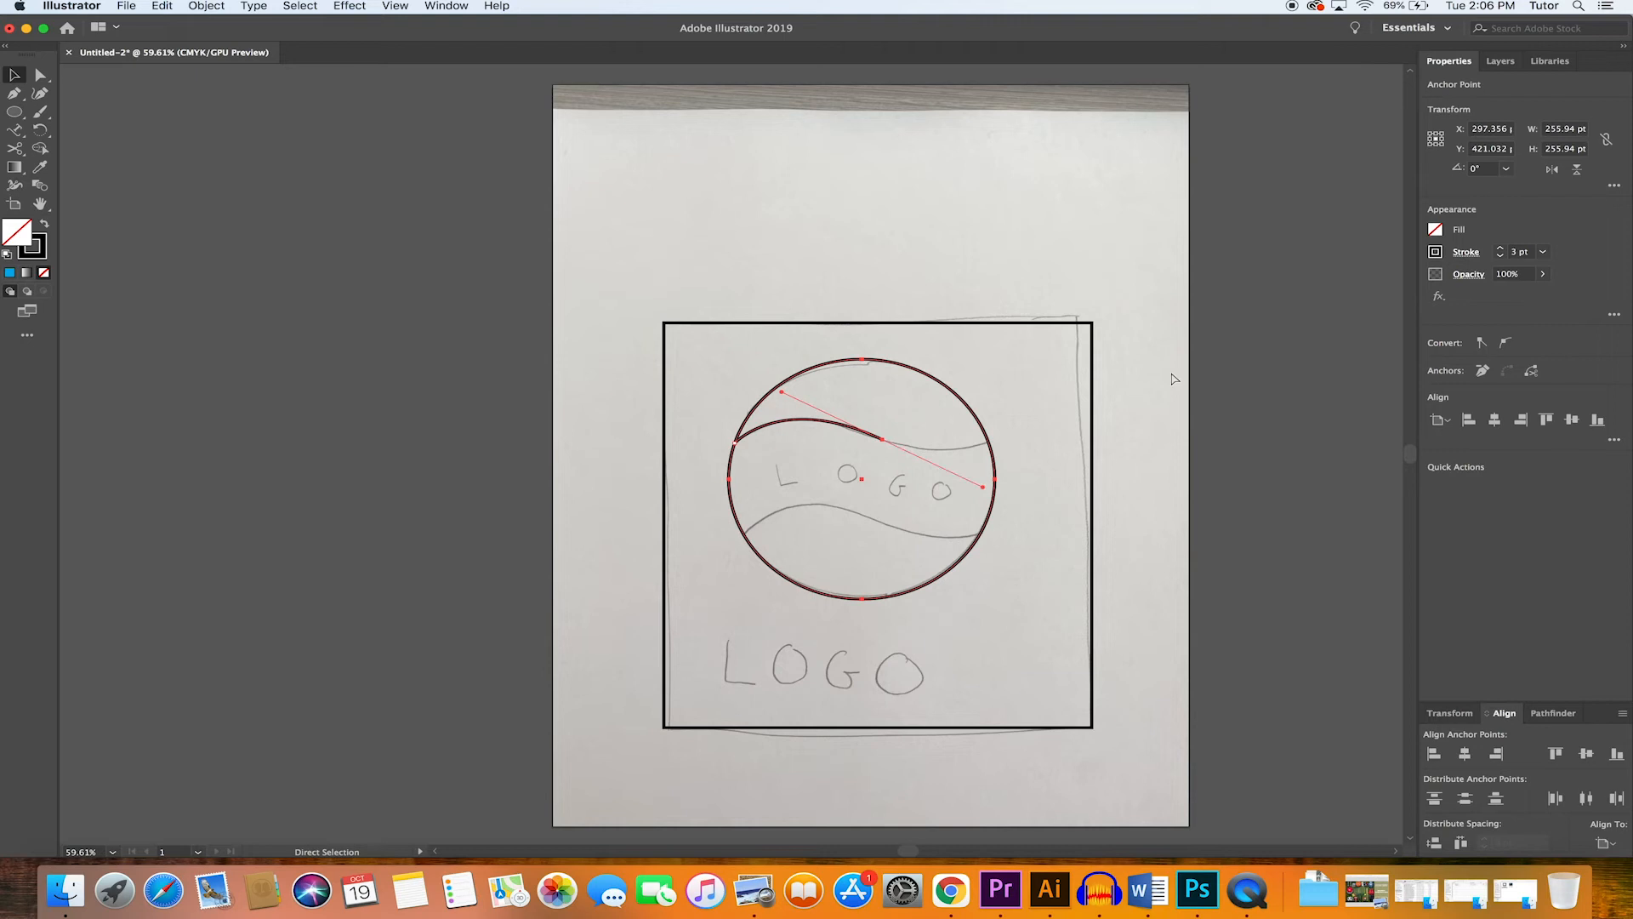
key(p)
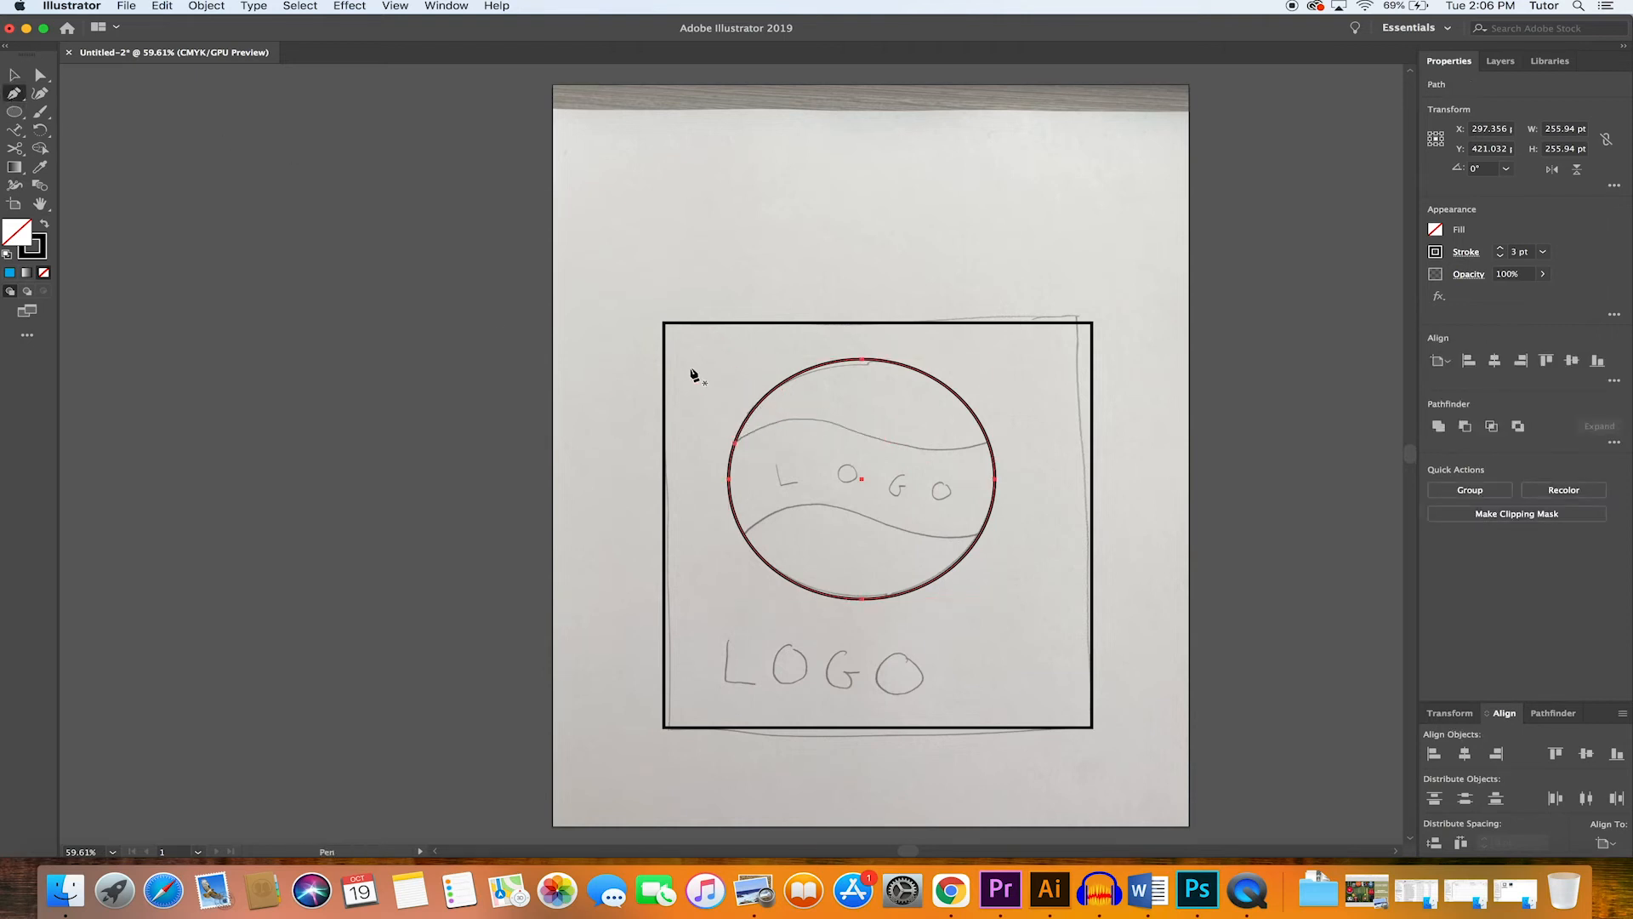
click(14, 76)
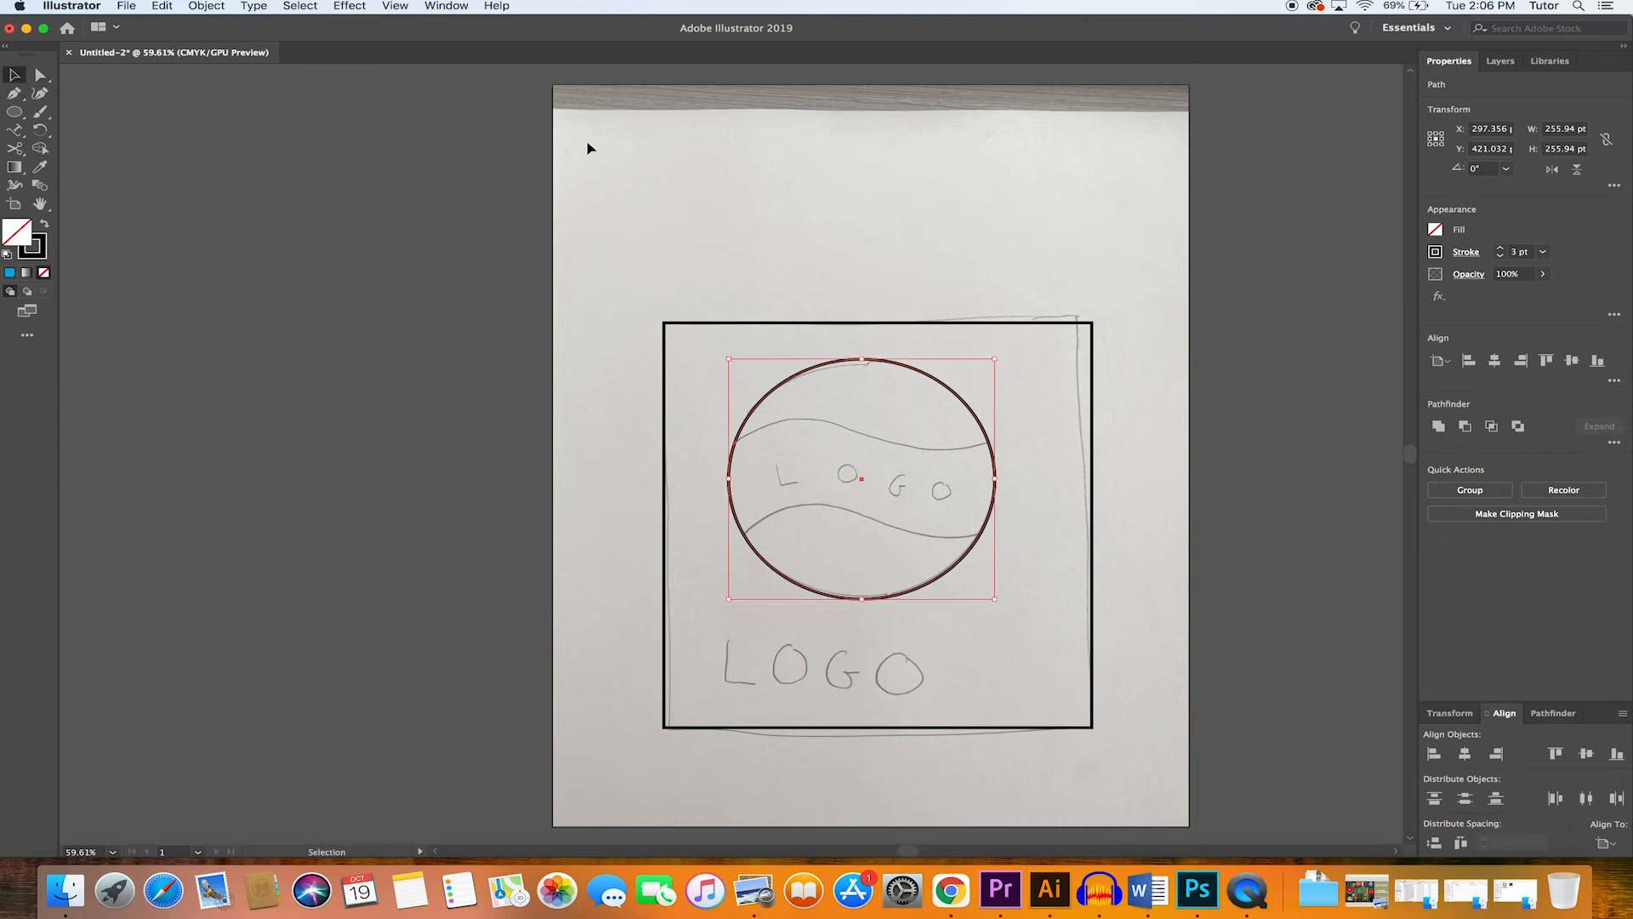
click(722, 193)
Trace the upper wavy line with the Pen tool from the circle's left edge to its right edge, using a middle anchor to shape the curve
click(14, 94)
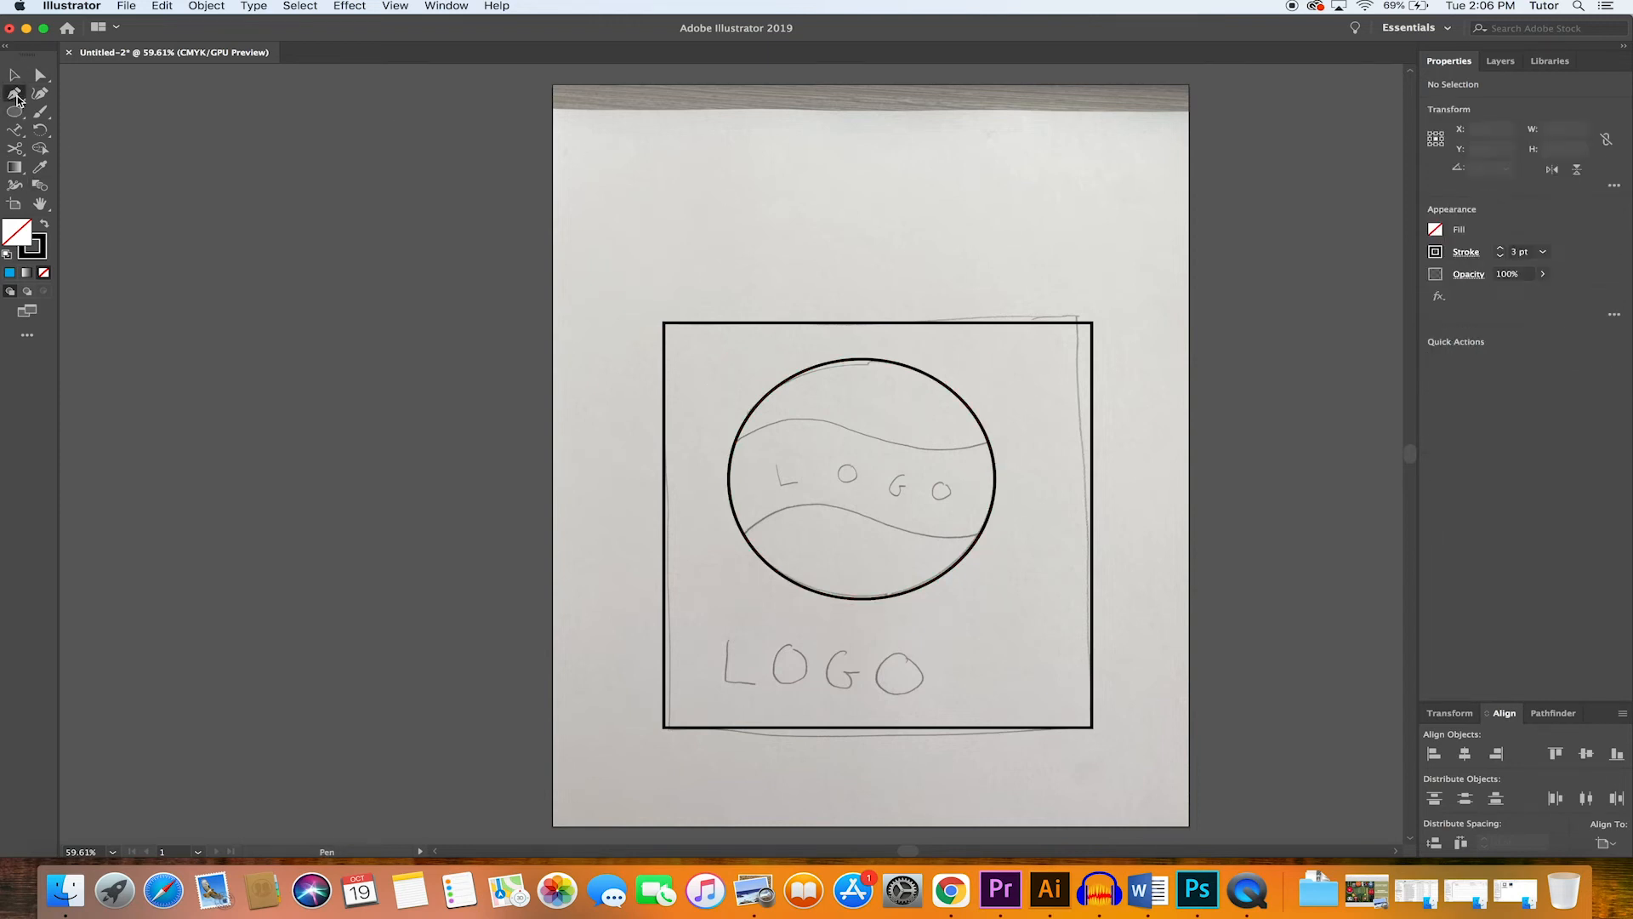
click(735, 442)
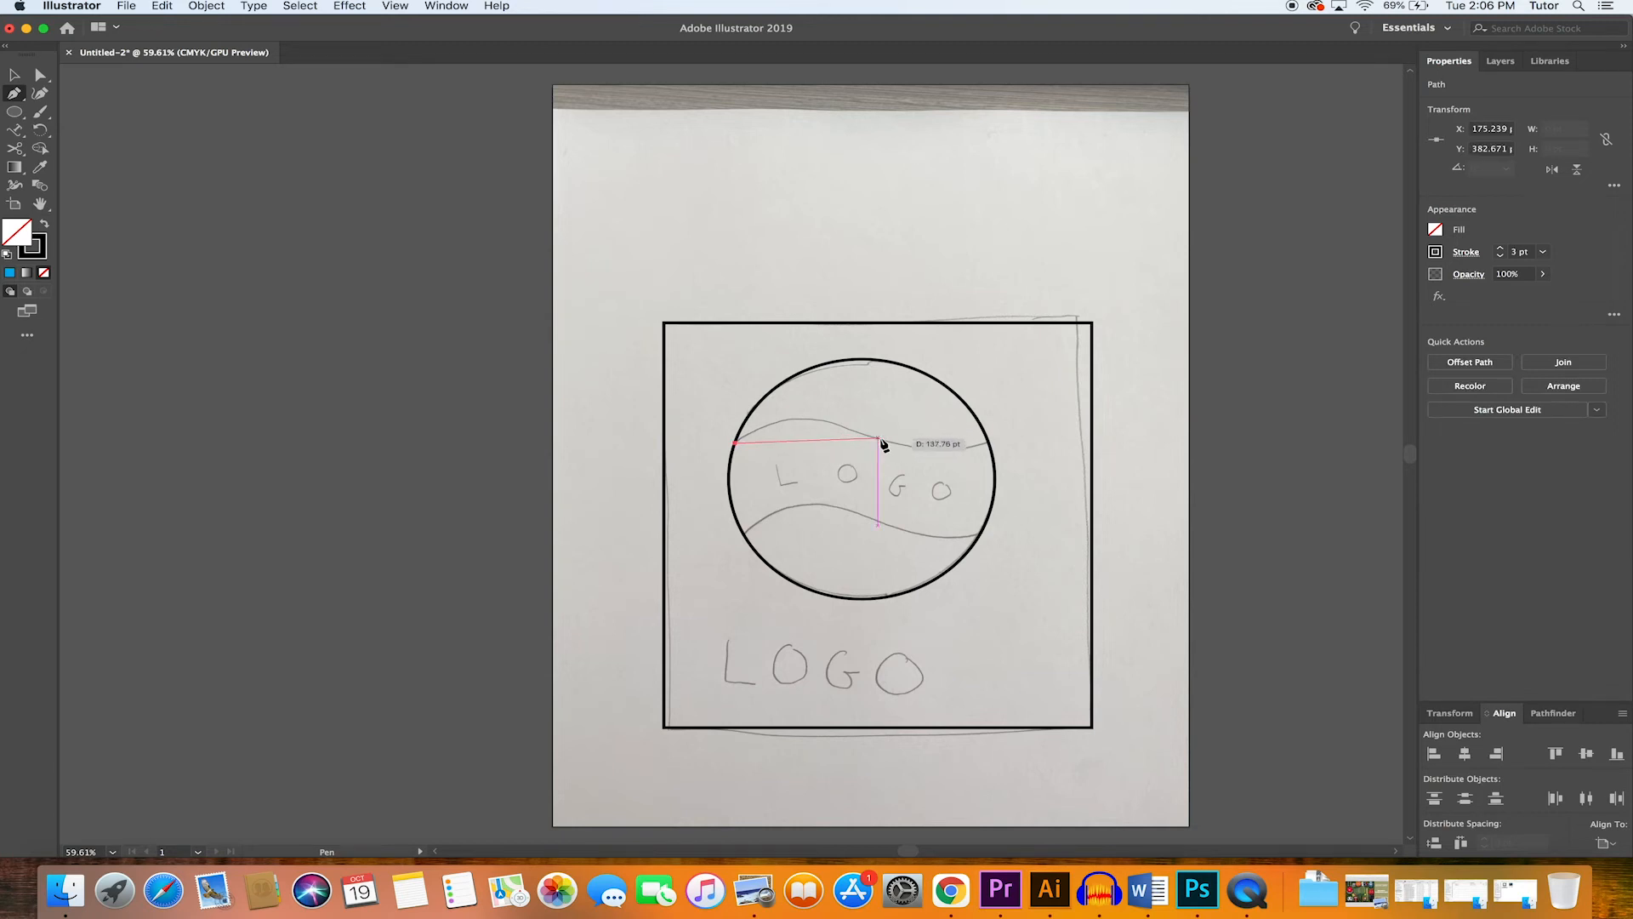
drag(878, 439, 976, 494)
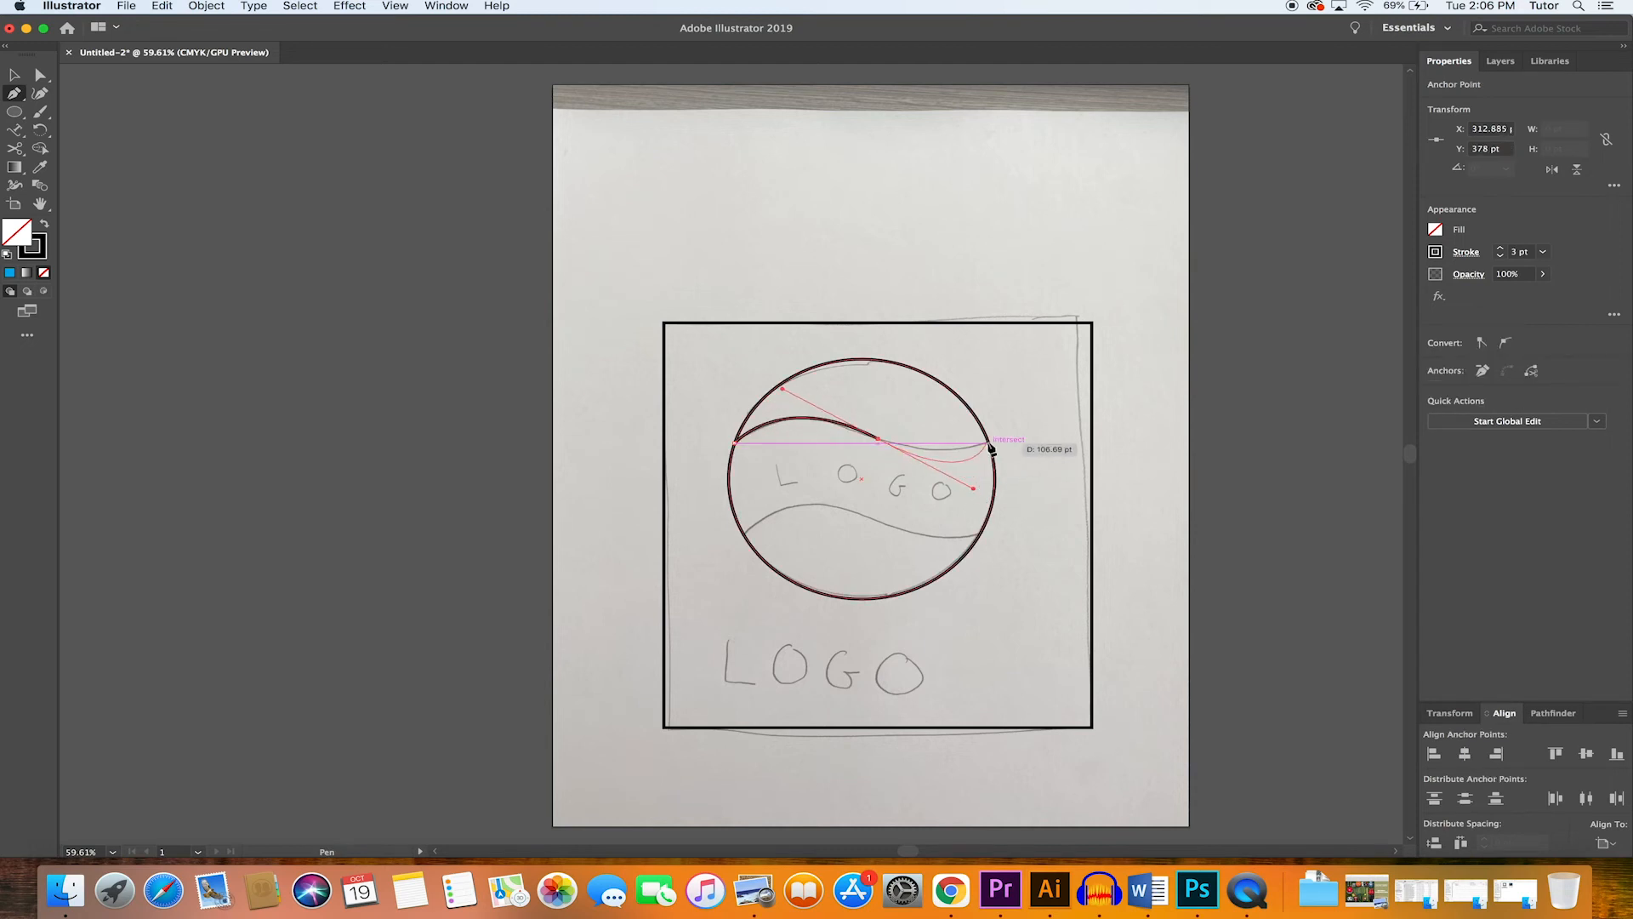
click(878, 440)
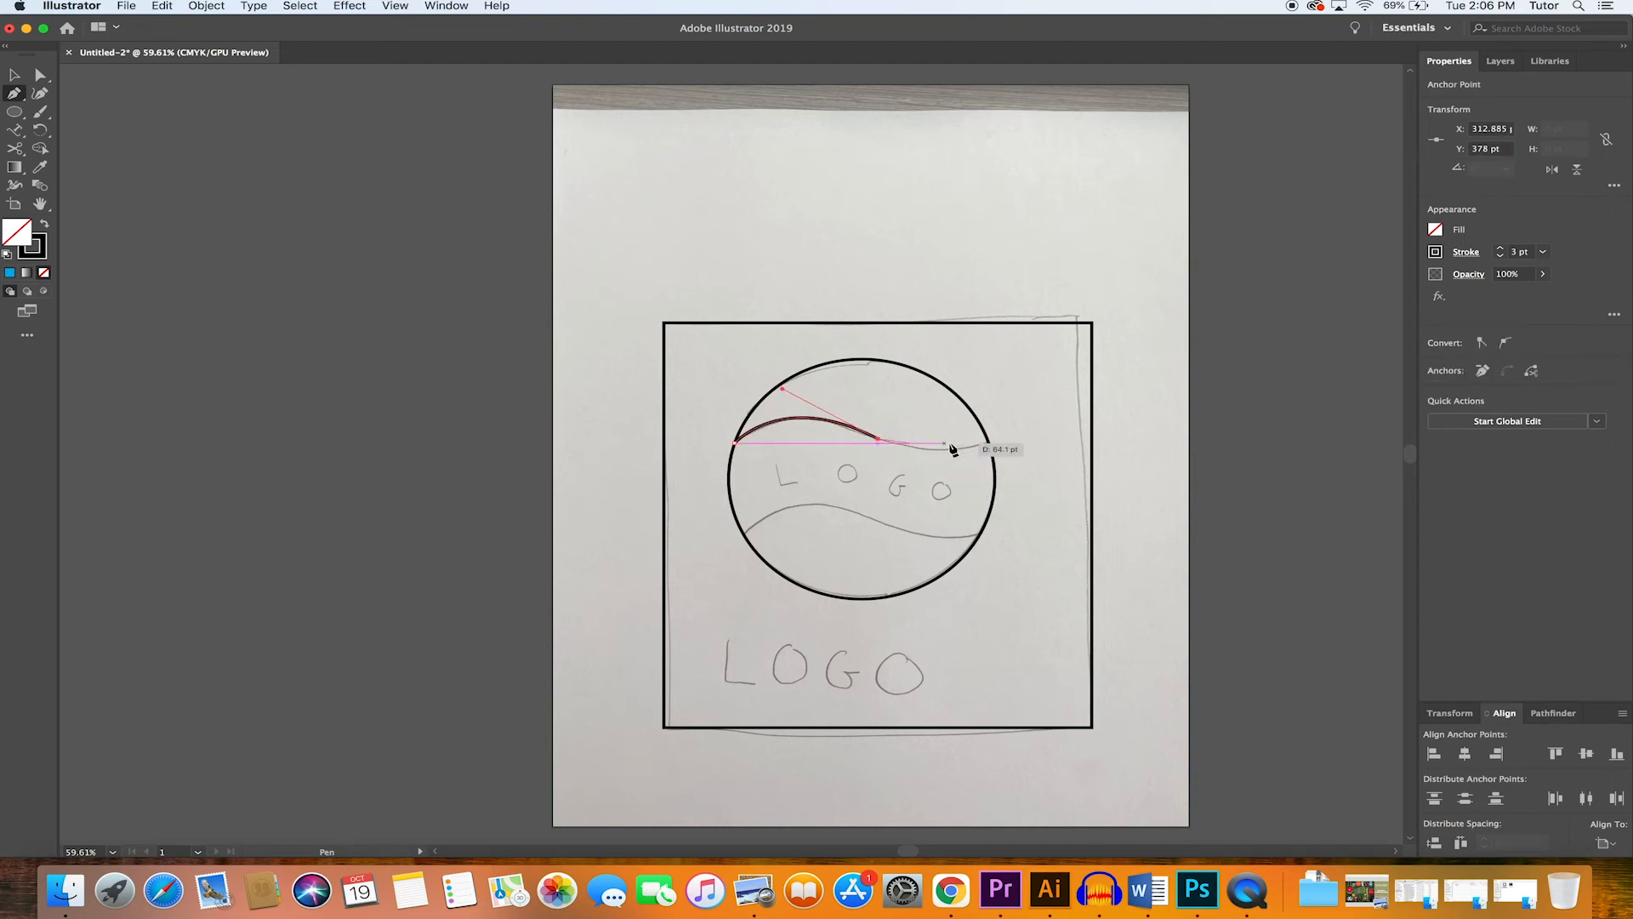
drag(990, 443, 1036, 428)
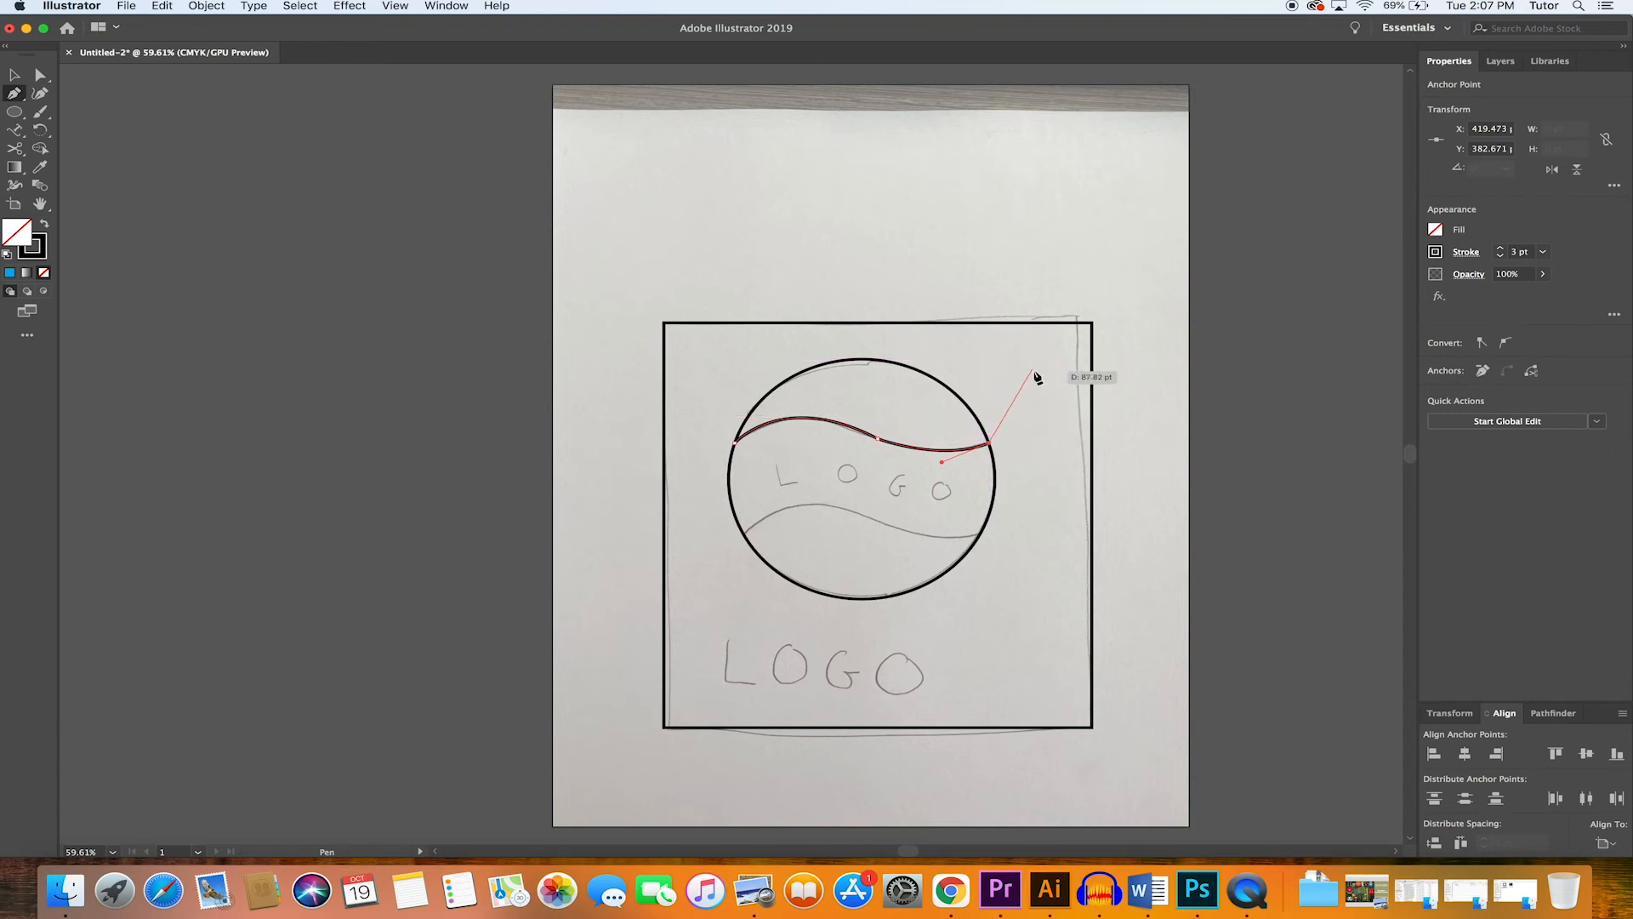
Close the wave path with straight segments running above the circle inside the frame and back to its starting anchor, and deselect it
drag(1019, 360, 1020, 349)
click(1019, 344)
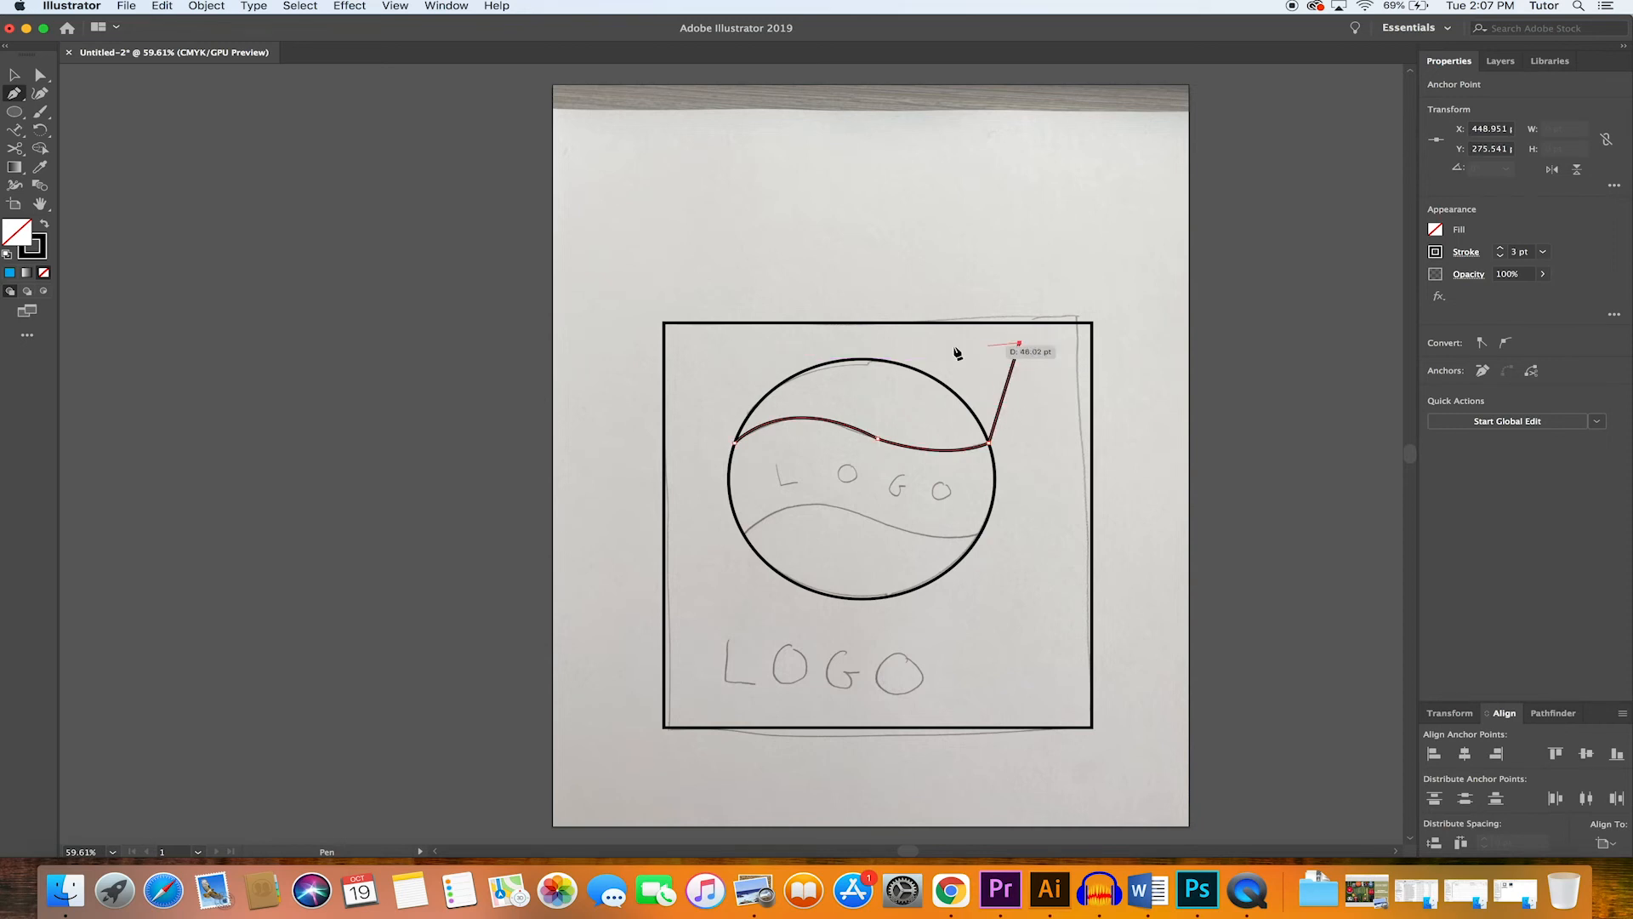
click(720, 343)
click(735, 443)
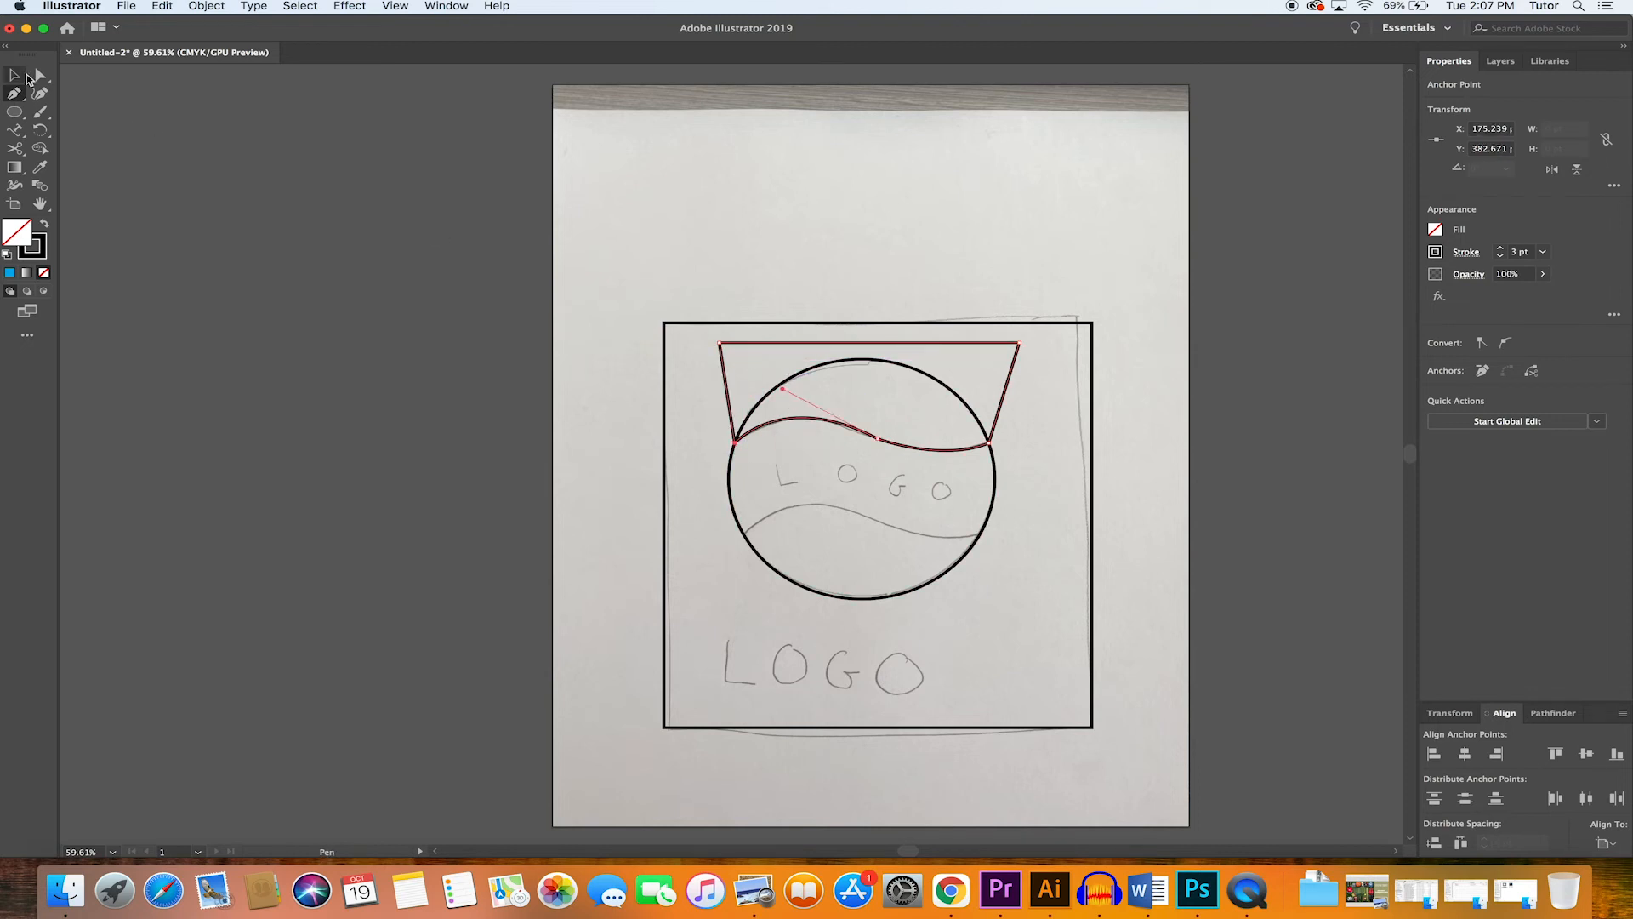
click(14, 75)
click(854, 233)
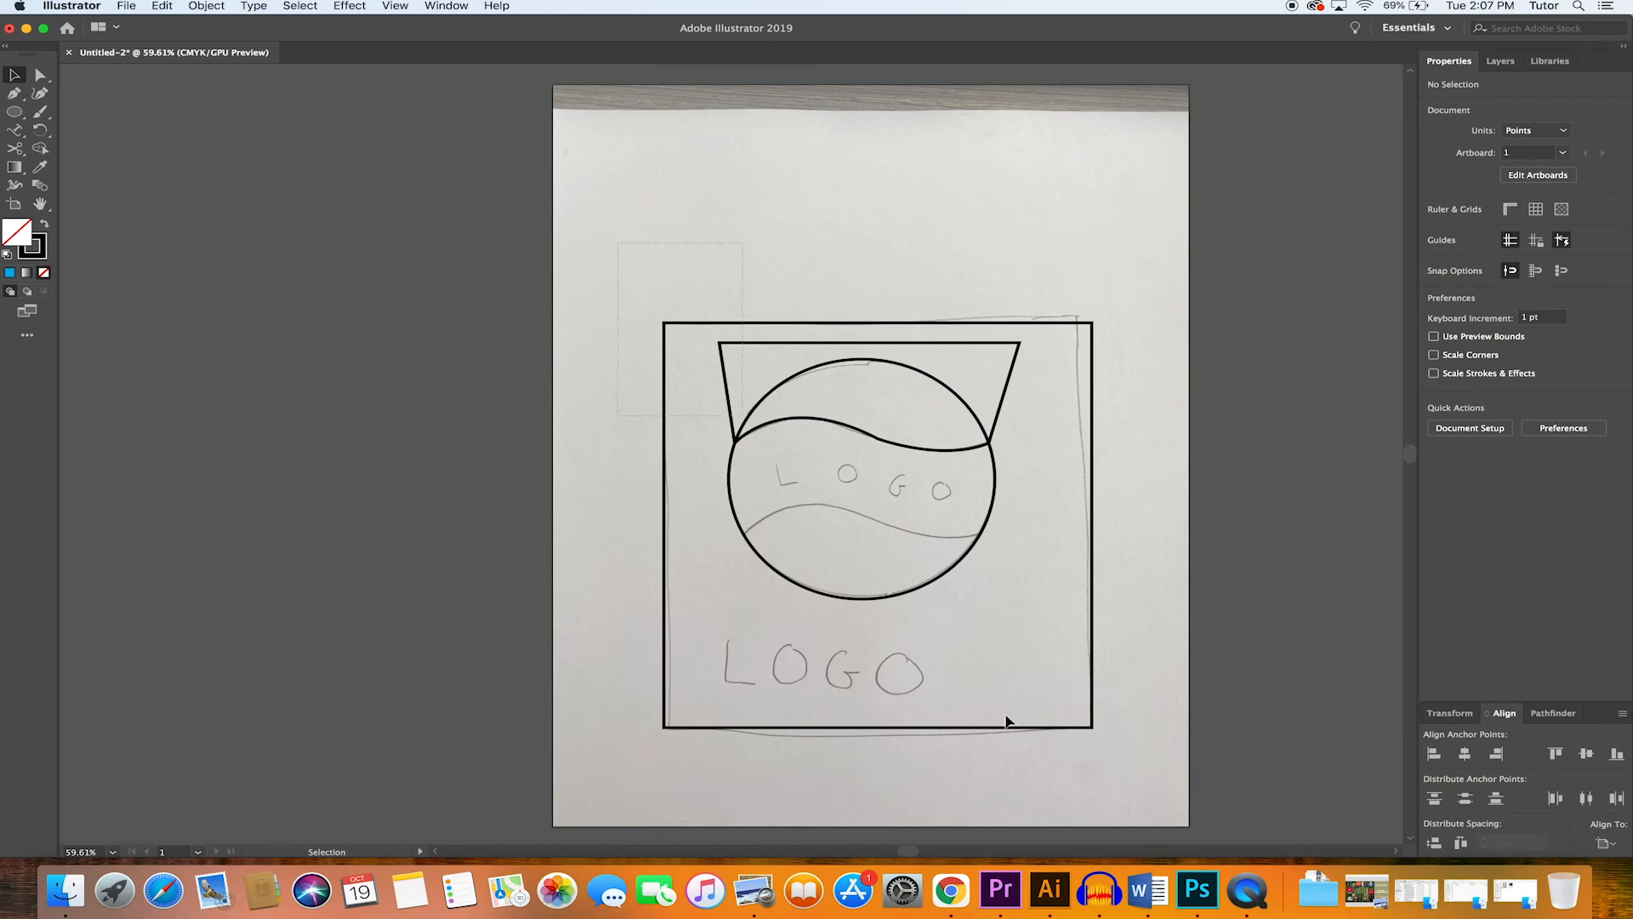
Select all shapes and merge the wave shape's areas outside the circle into the frame background with Shape Builder, and deselect everything
key(super+a)
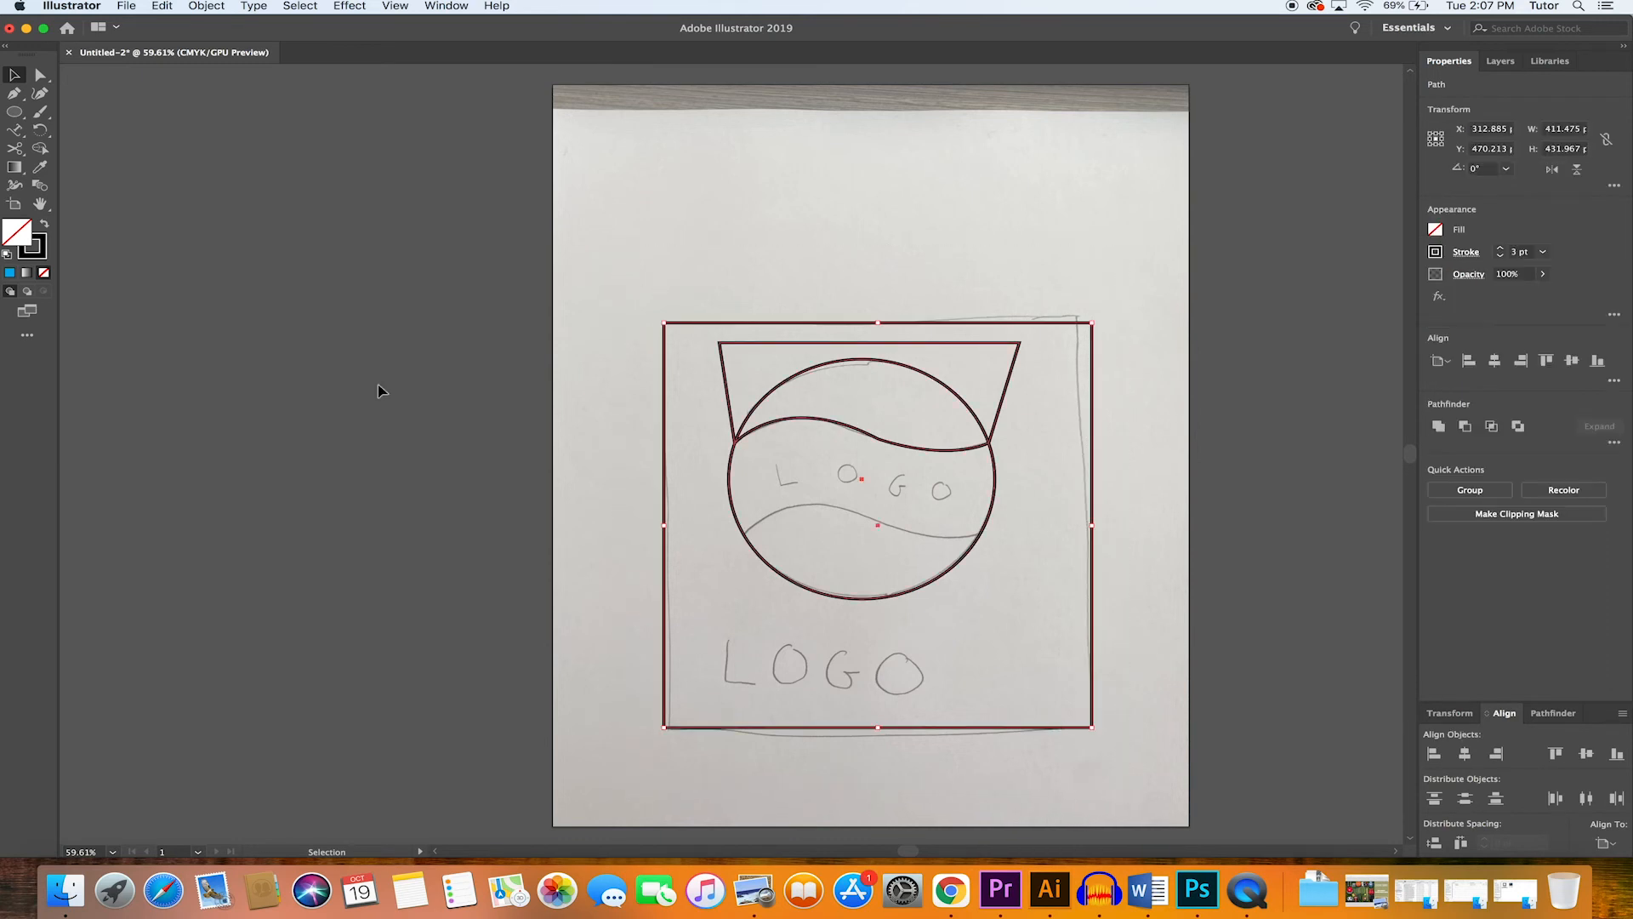
click(40, 149)
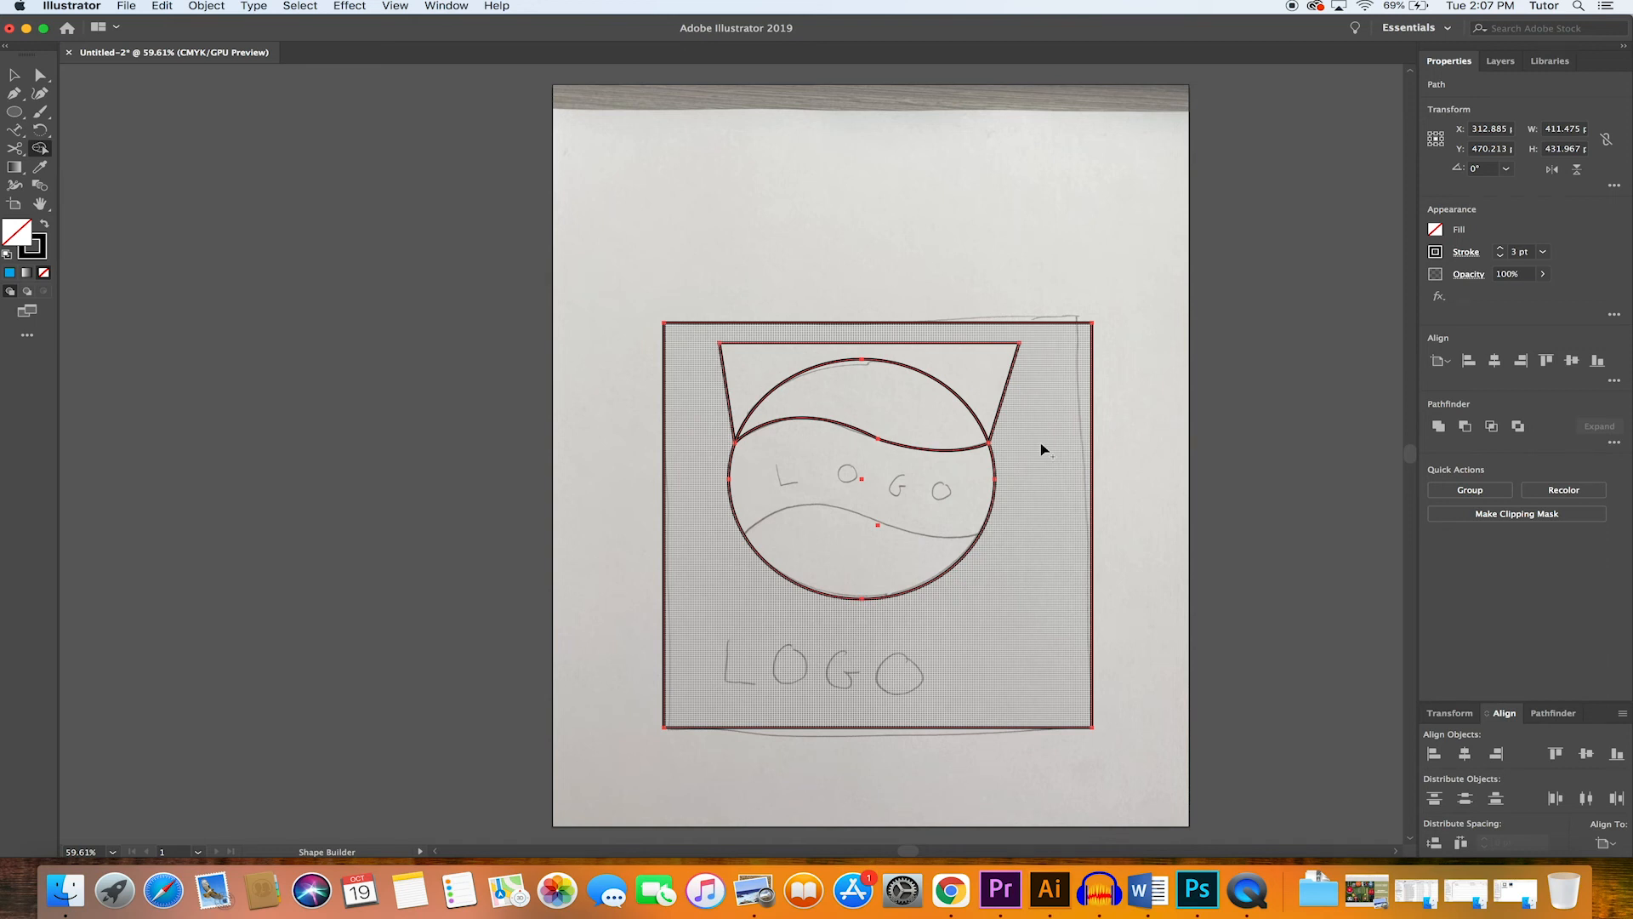
drag(1040, 441, 989, 384)
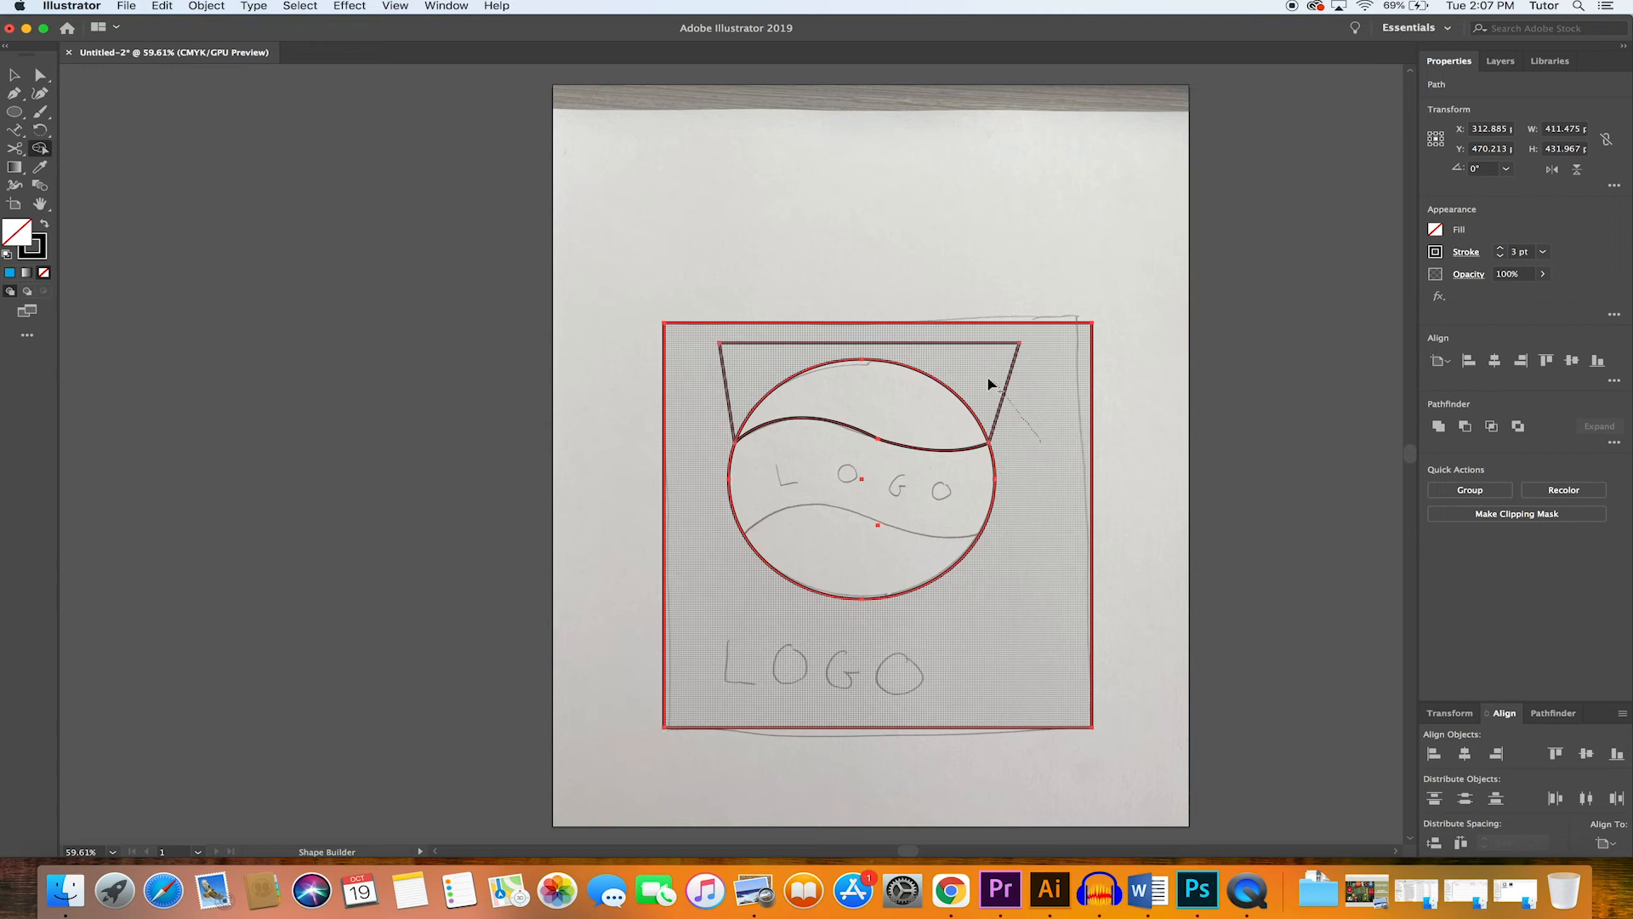
drag(989, 384, 985, 380)
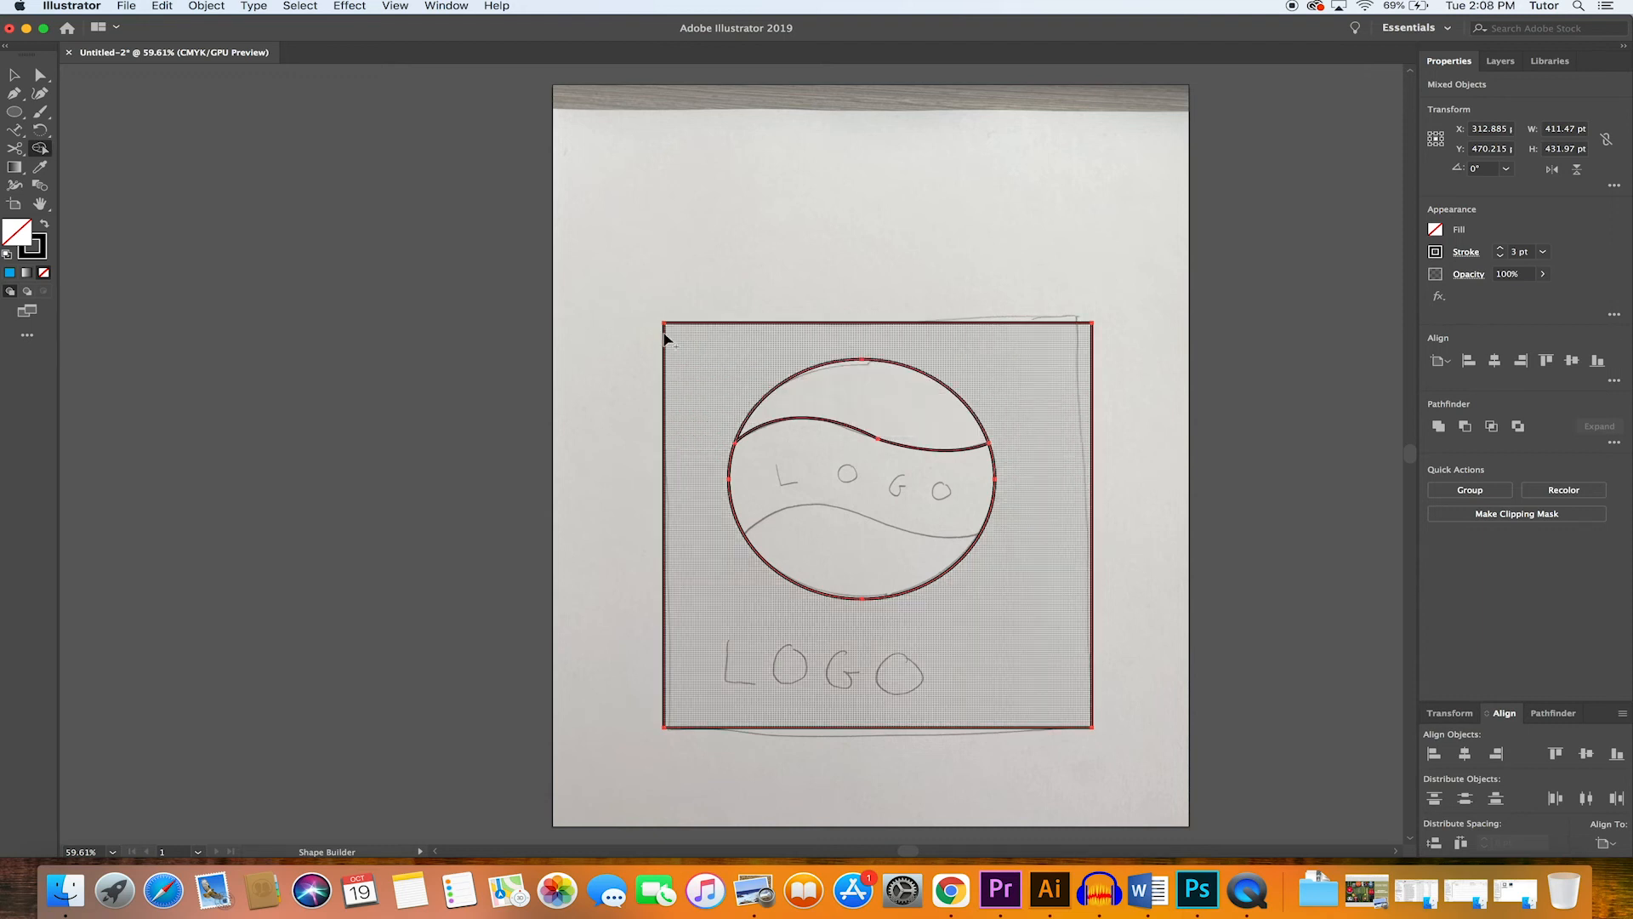
click(13, 75)
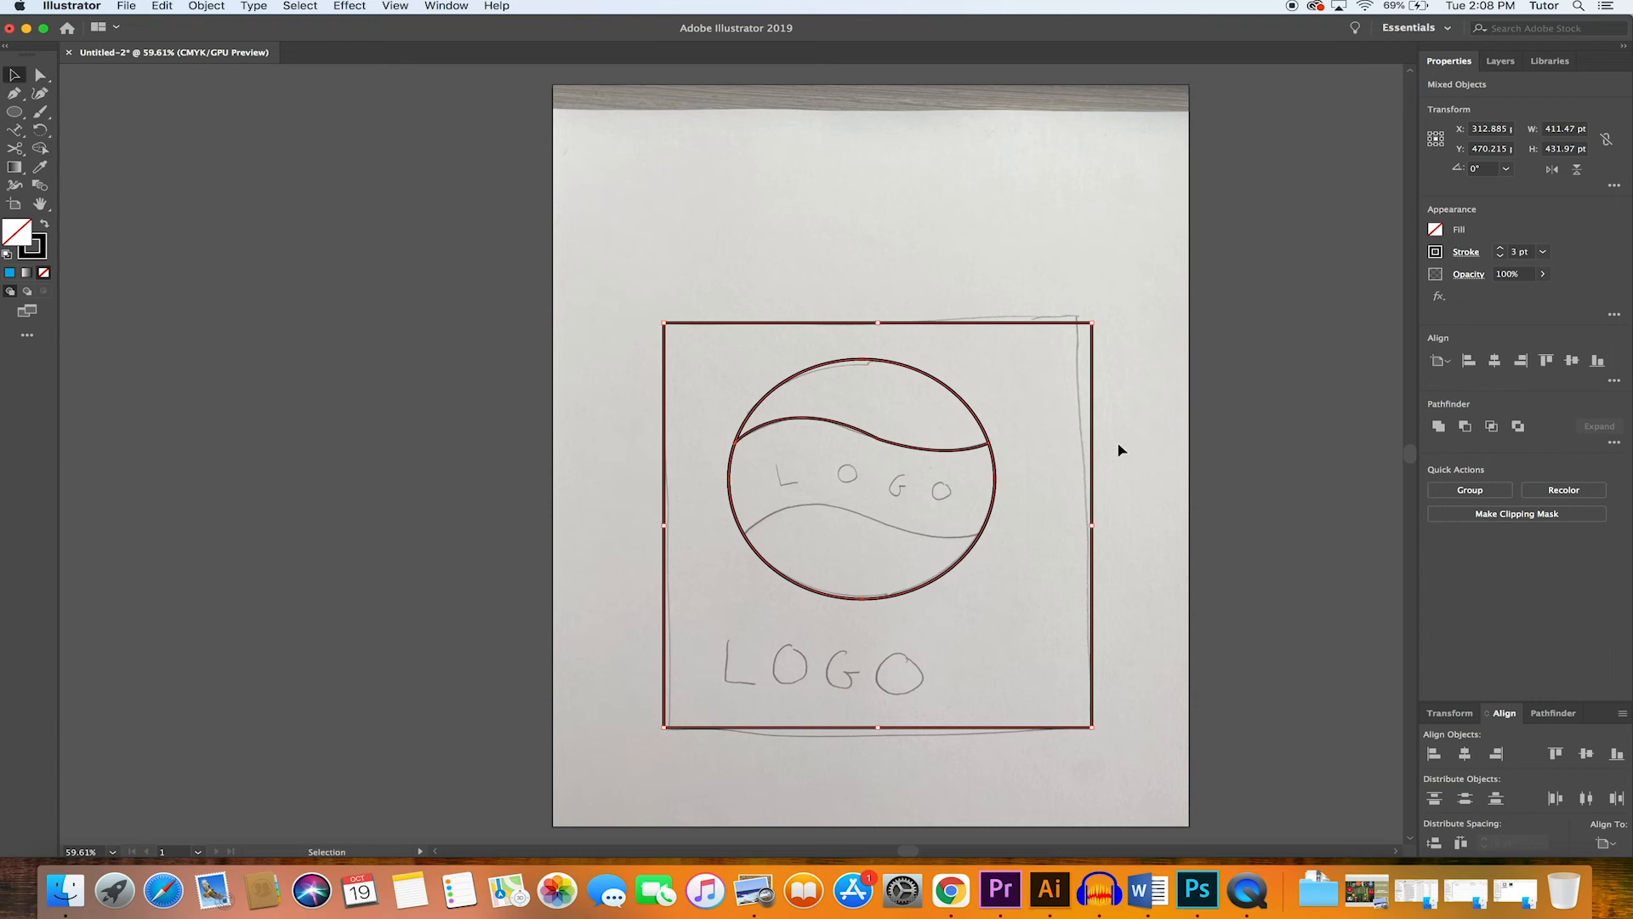
click(988, 223)
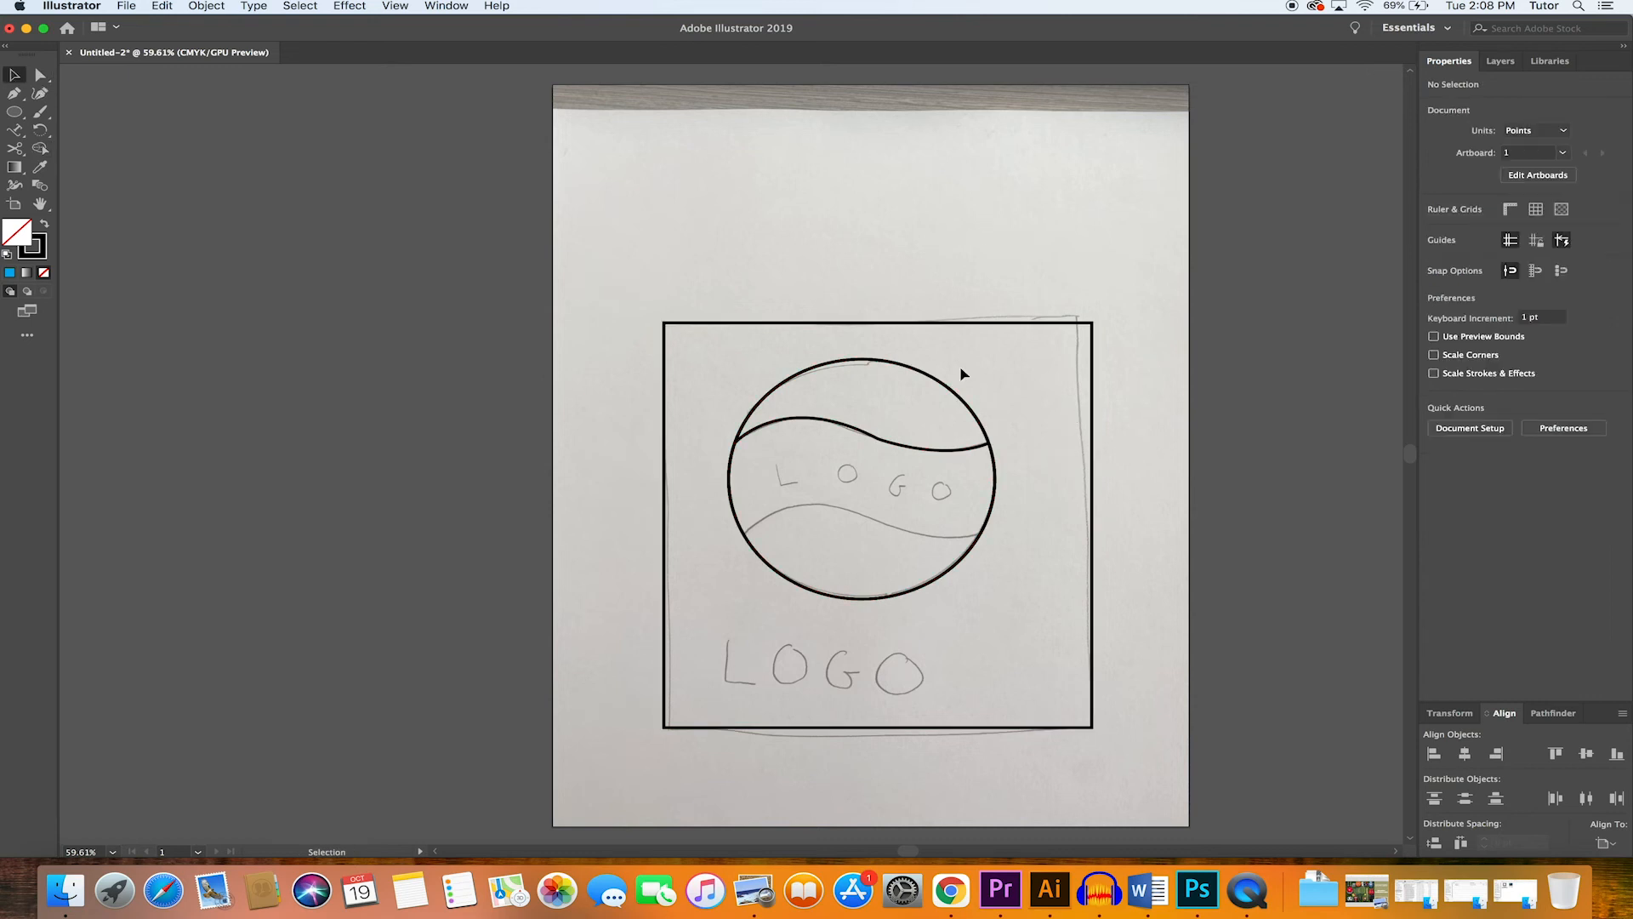
Test the circle's upper section with a CMYK Magenta fill, set it back to no fill, and deselect it
click(973, 452)
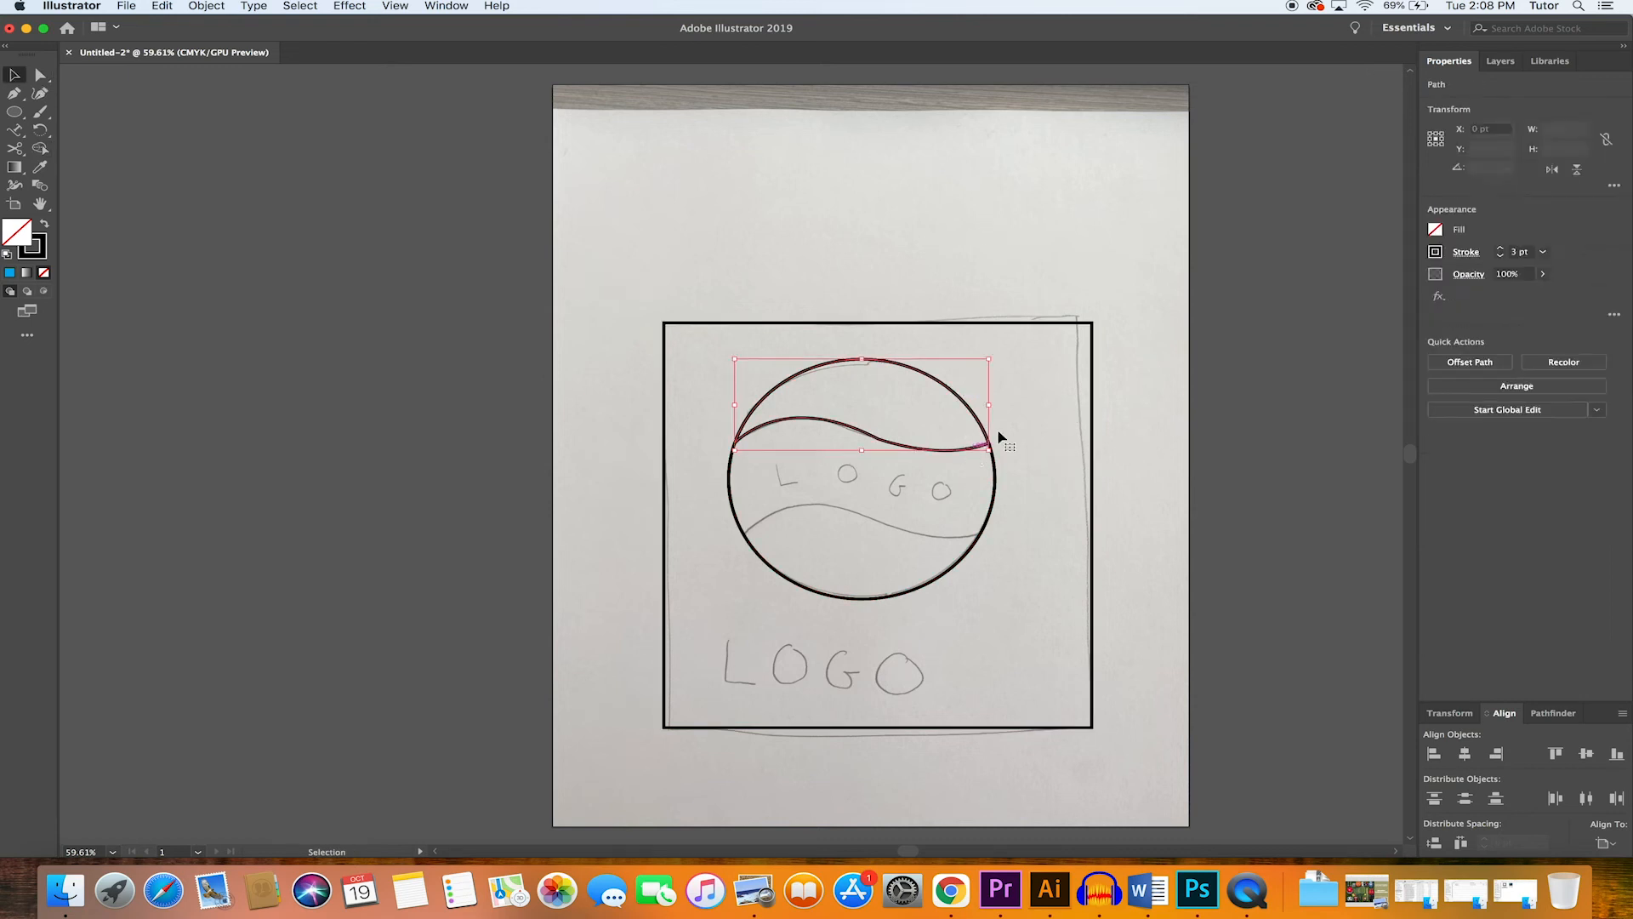
click(1434, 231)
click(1358, 288)
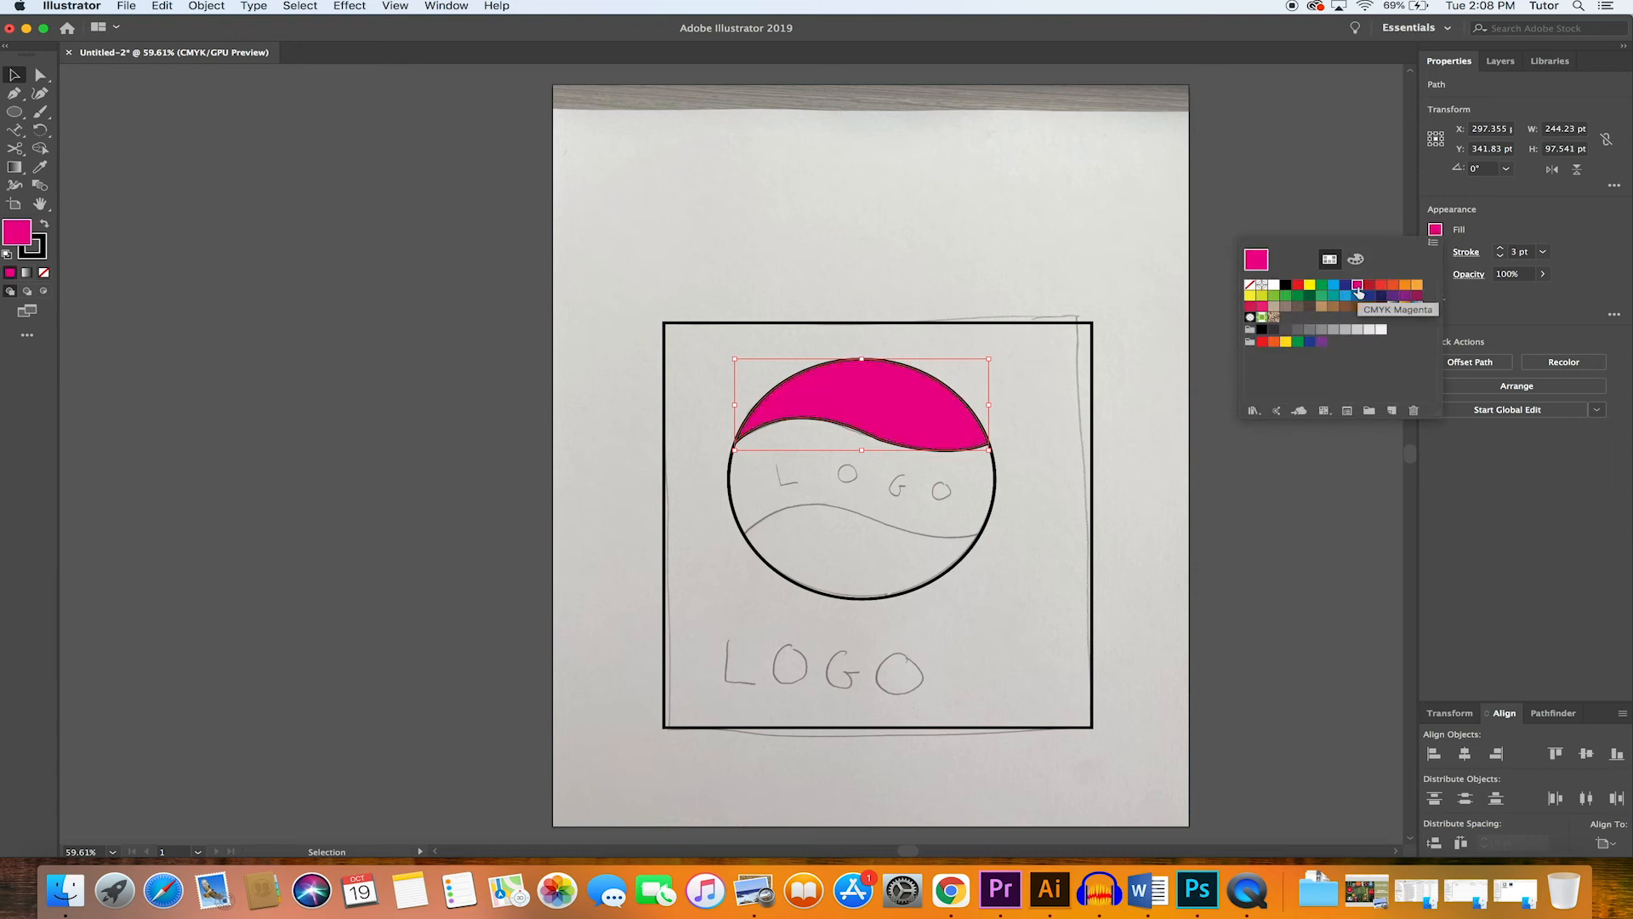
click(1249, 285)
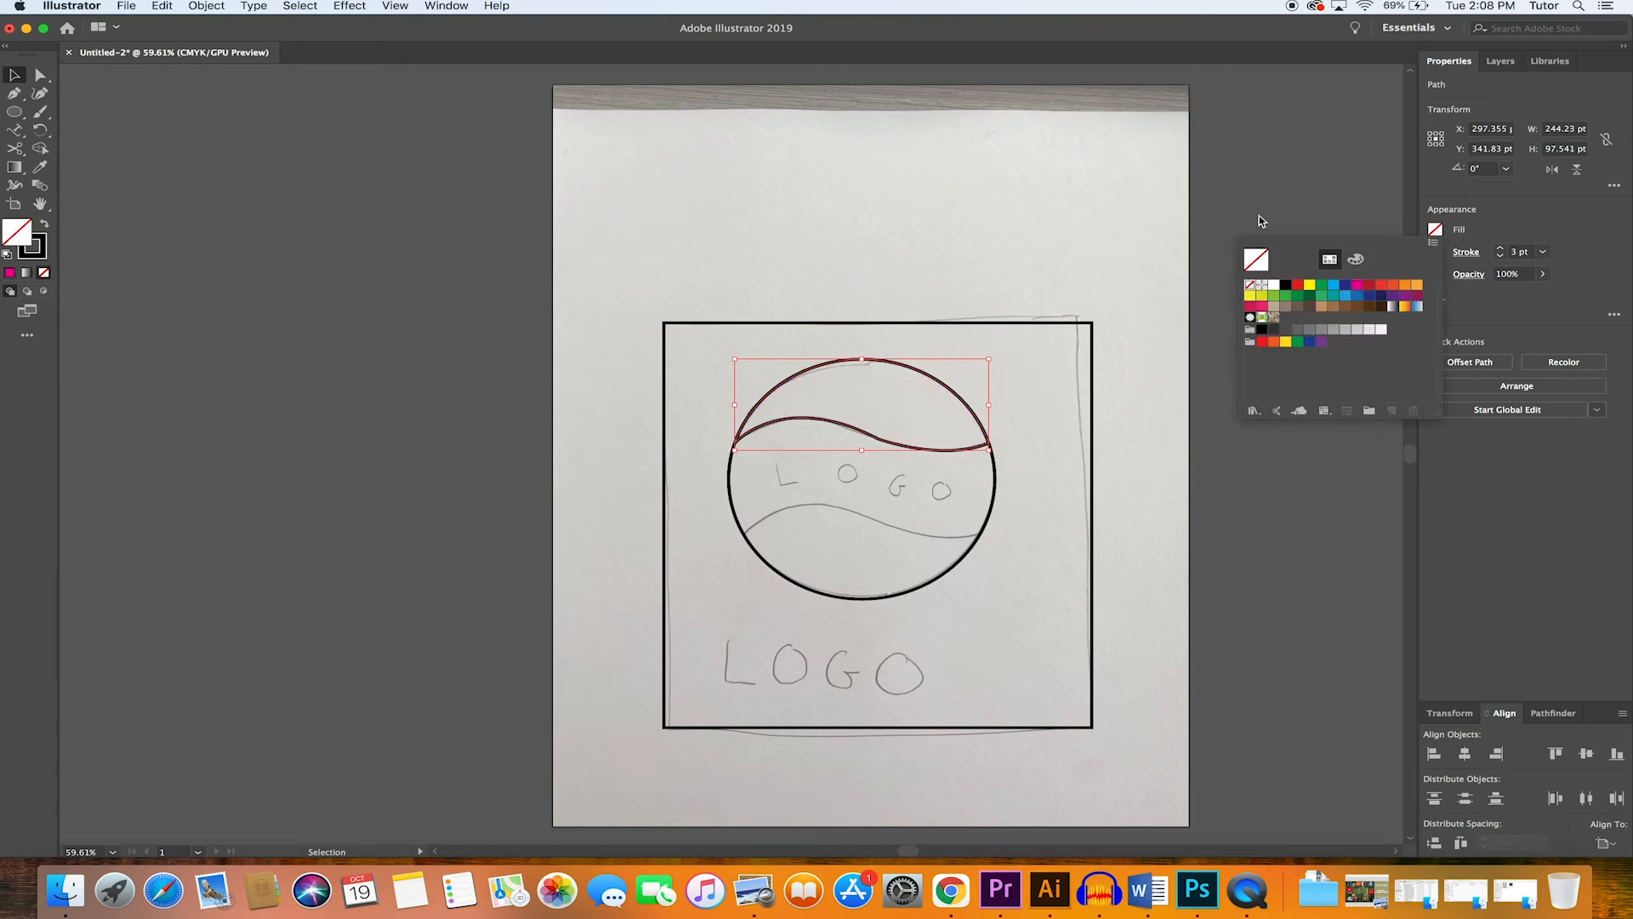
click(841, 221)
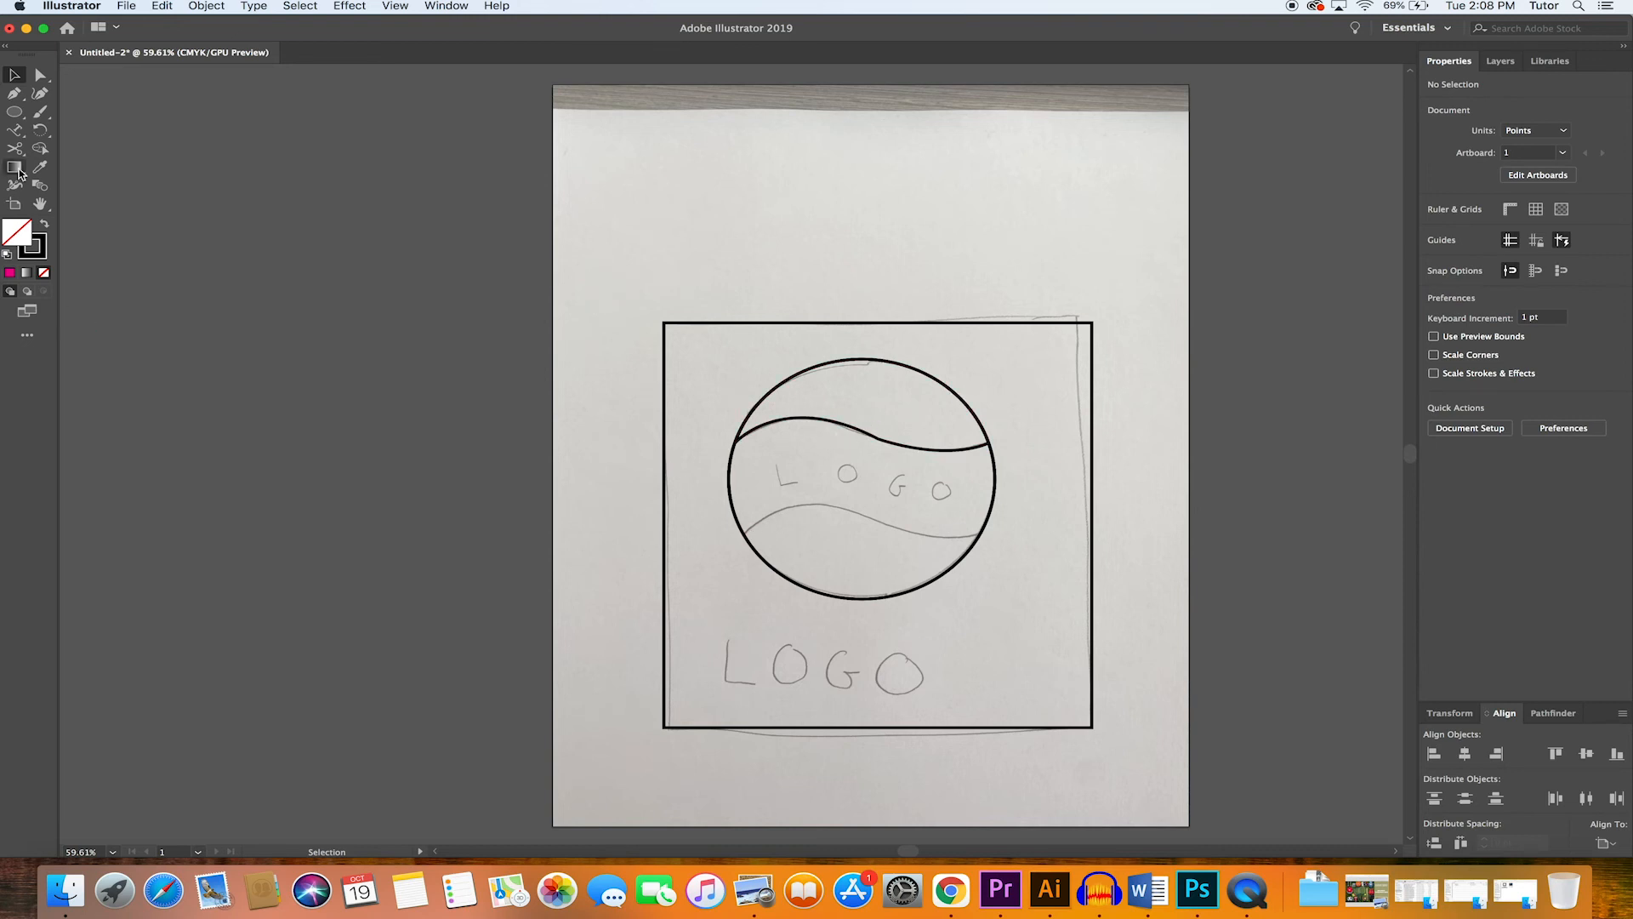
Draw a straight Pen line between the lower wave's two endpoints on the circle's edges, and deselect it
click(16, 95)
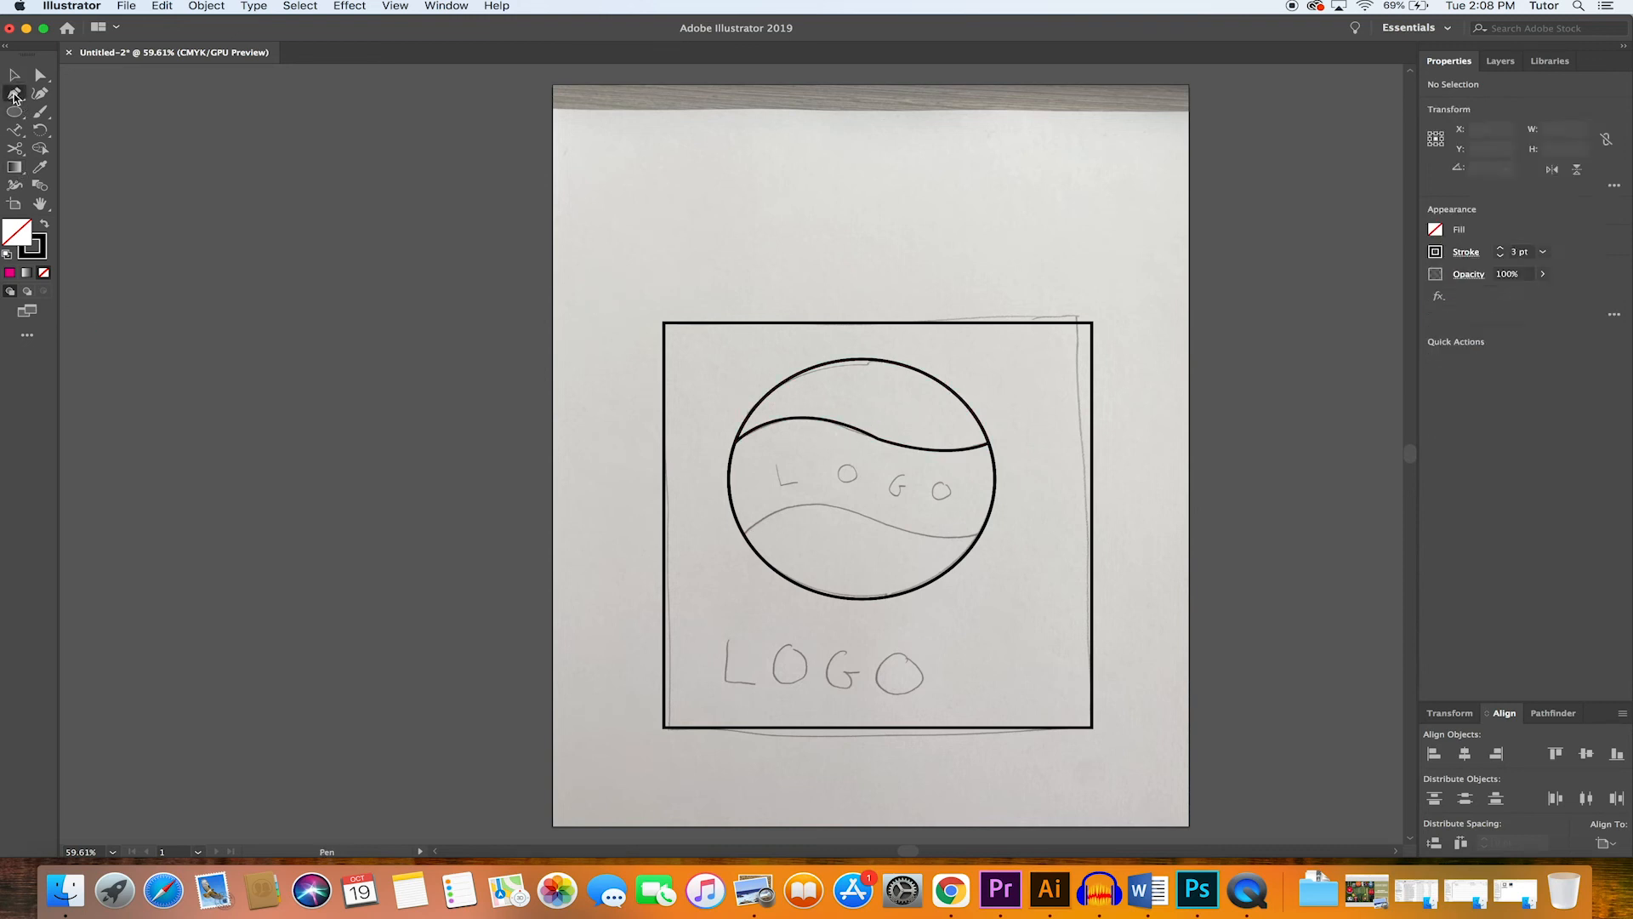
click(744, 535)
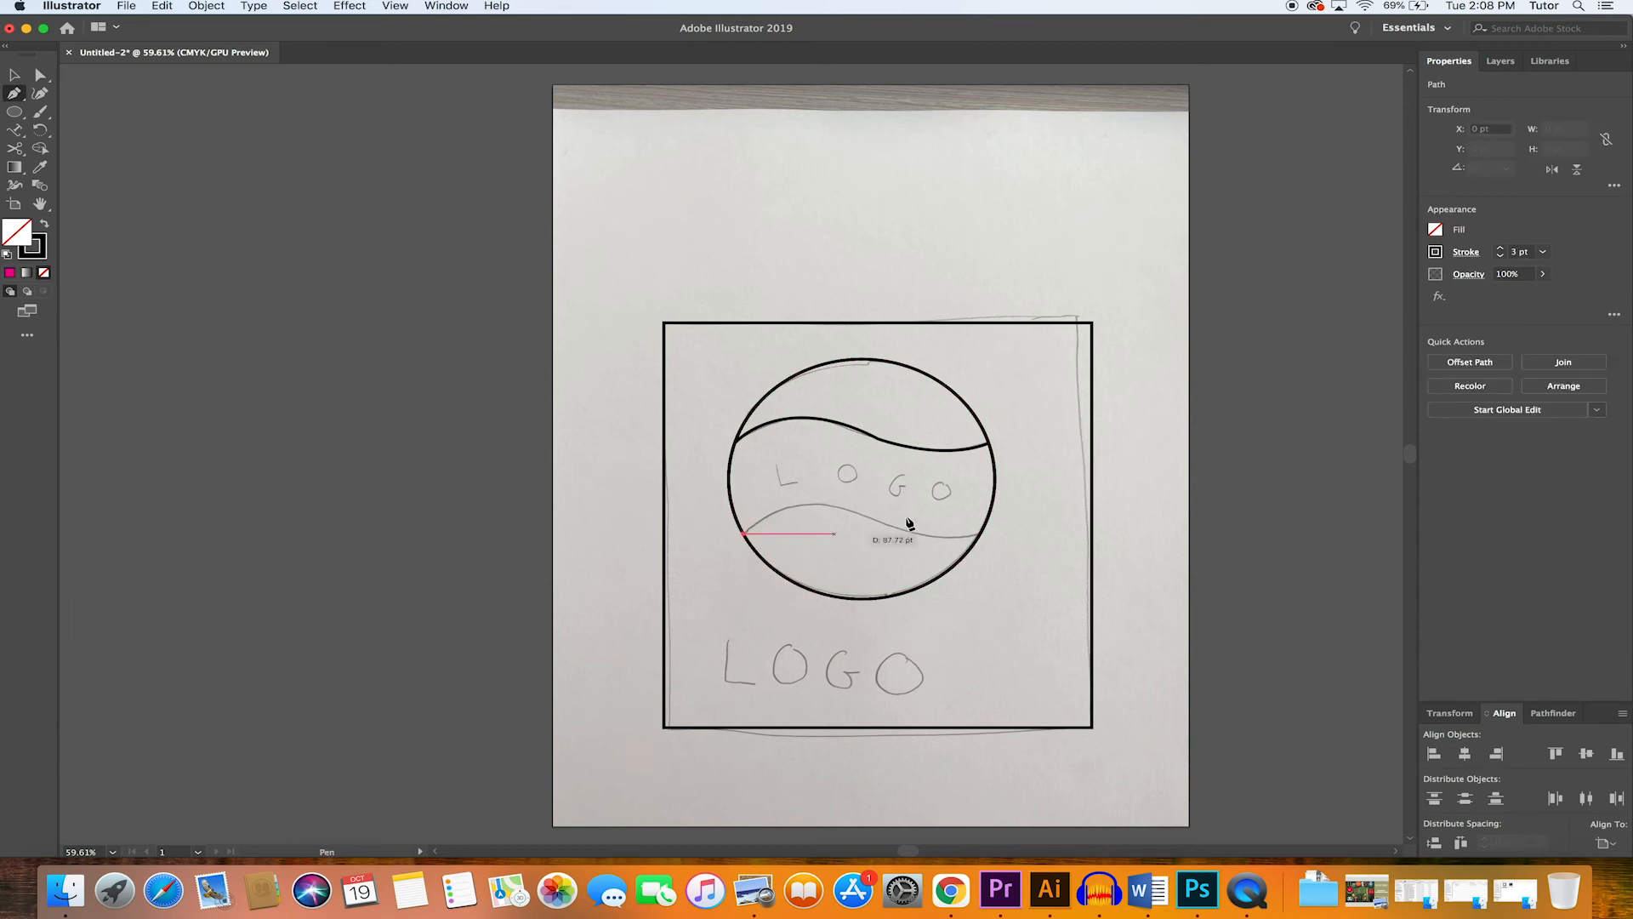
click(984, 536)
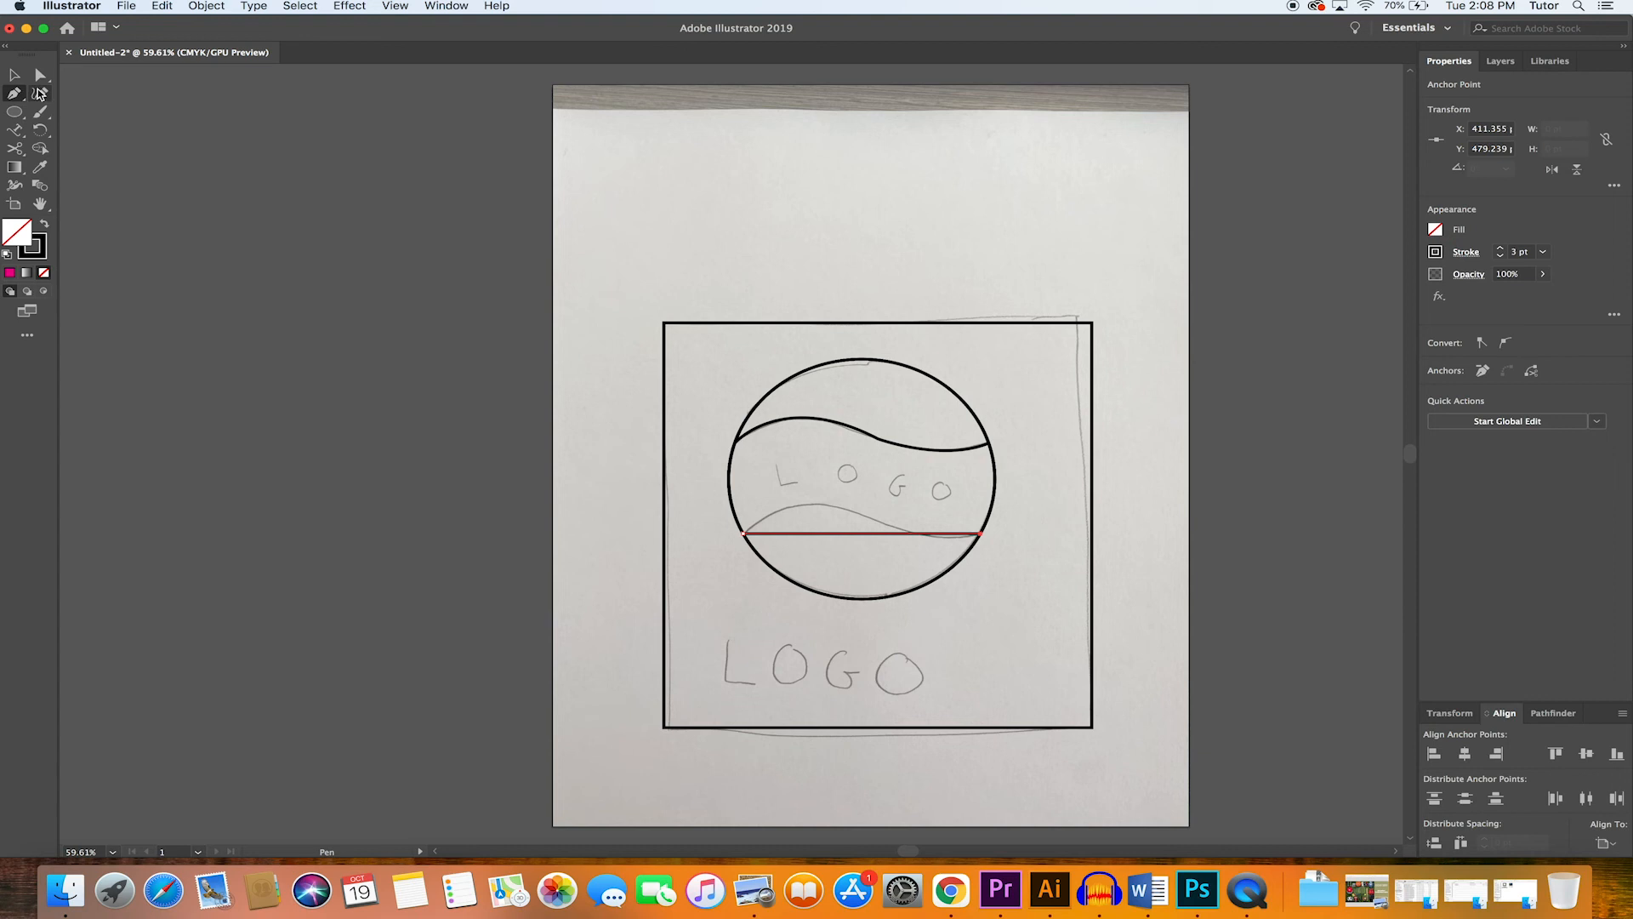
click(39, 94)
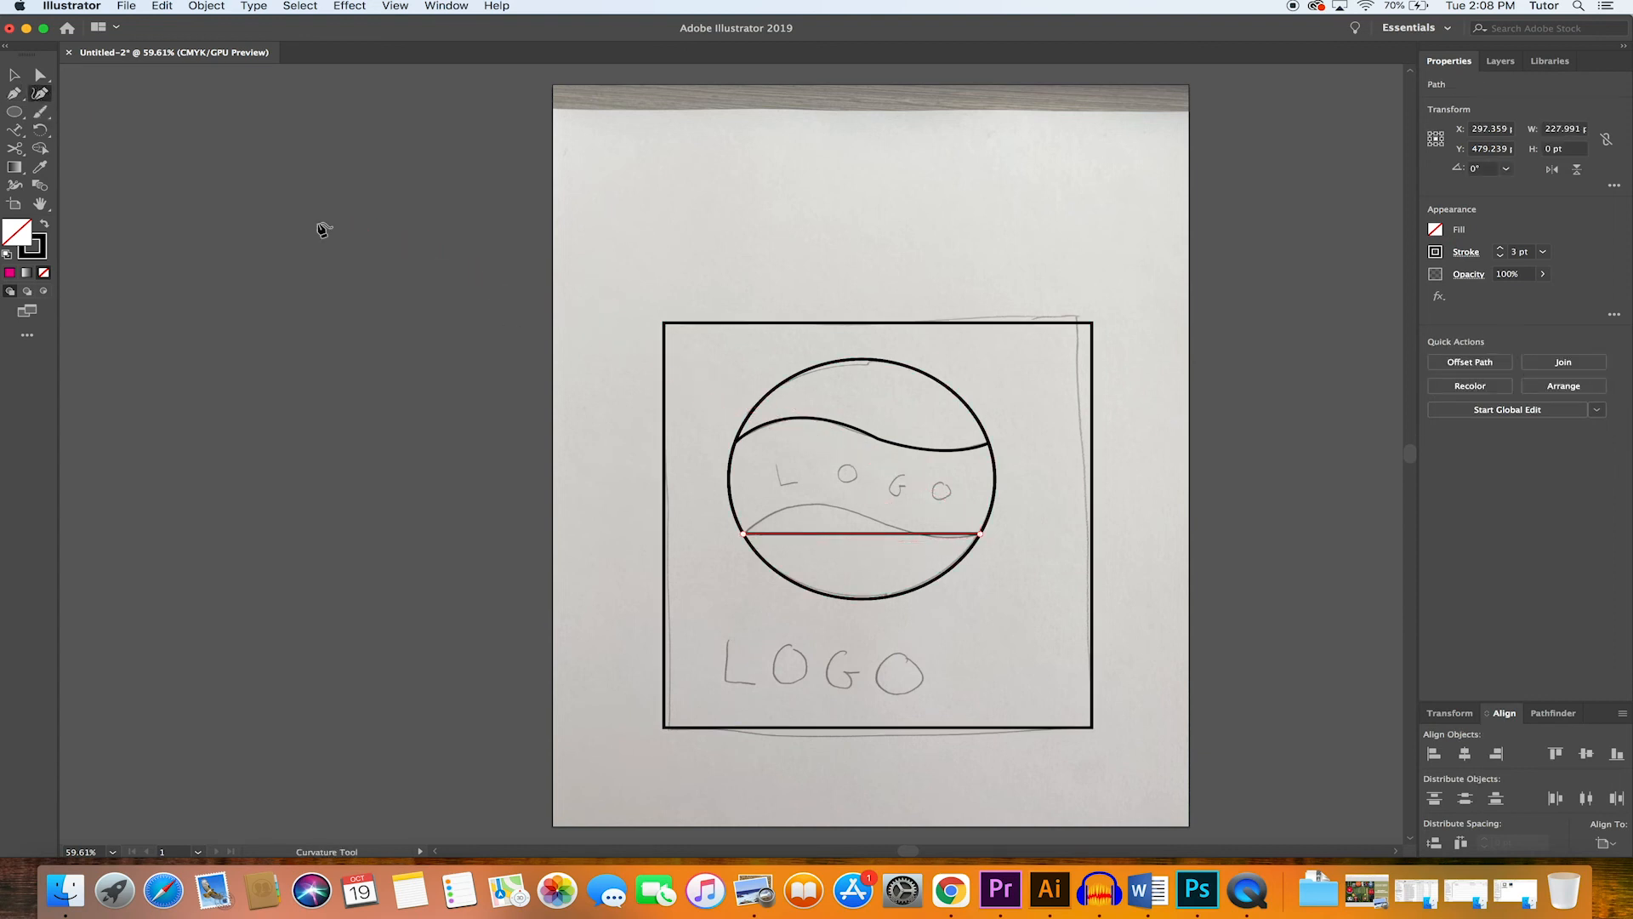
click(14, 75)
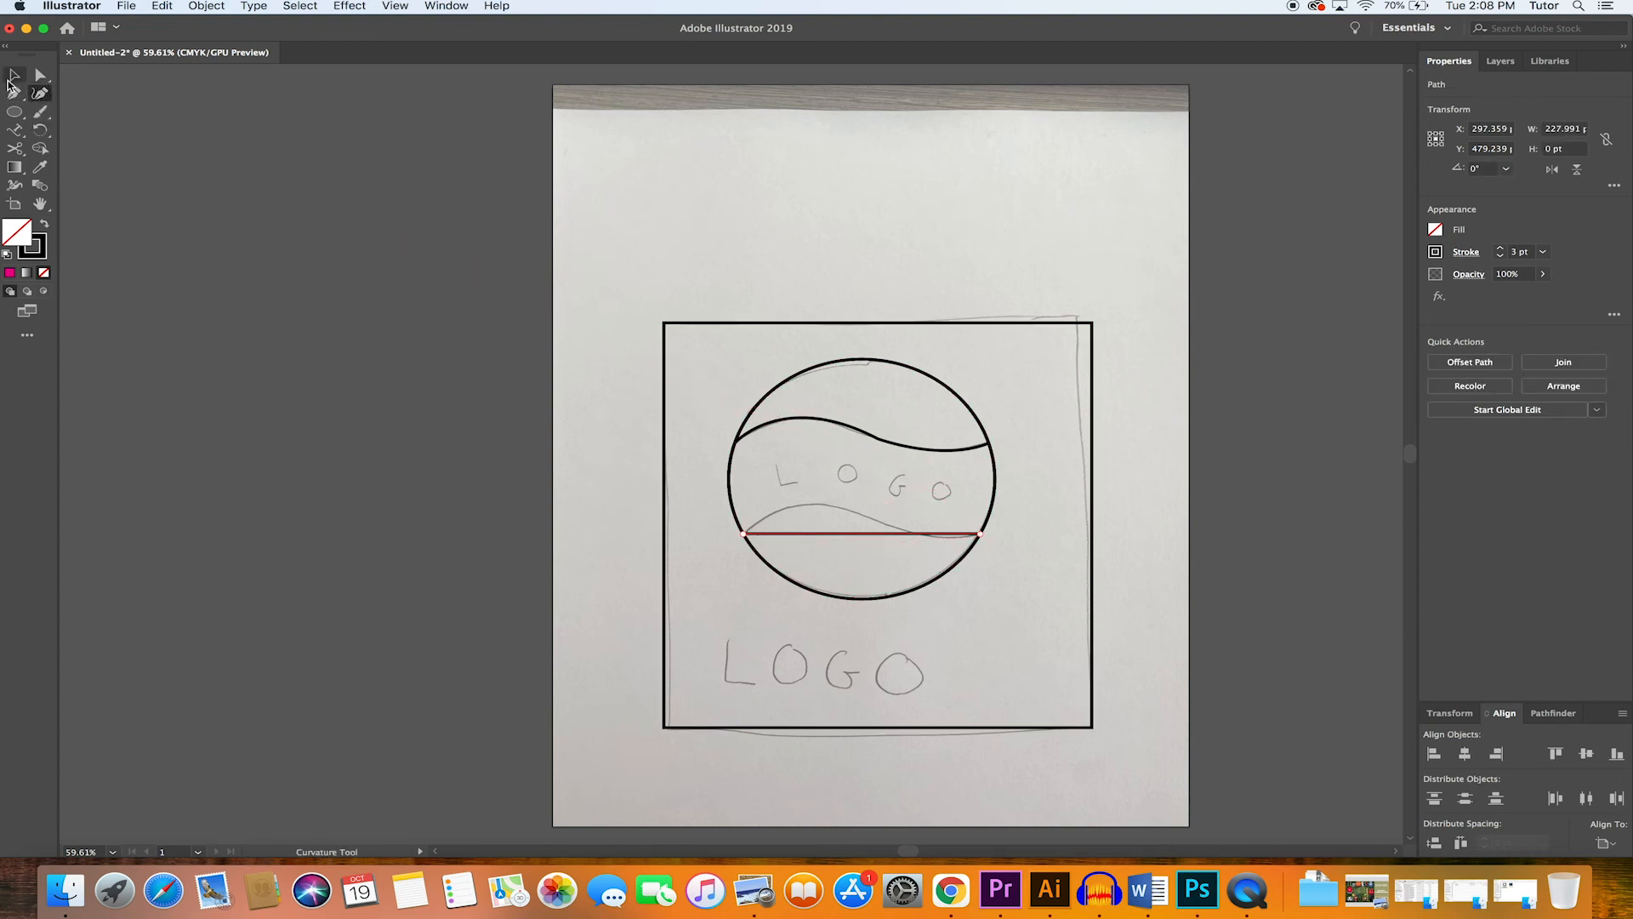
click(797, 187)
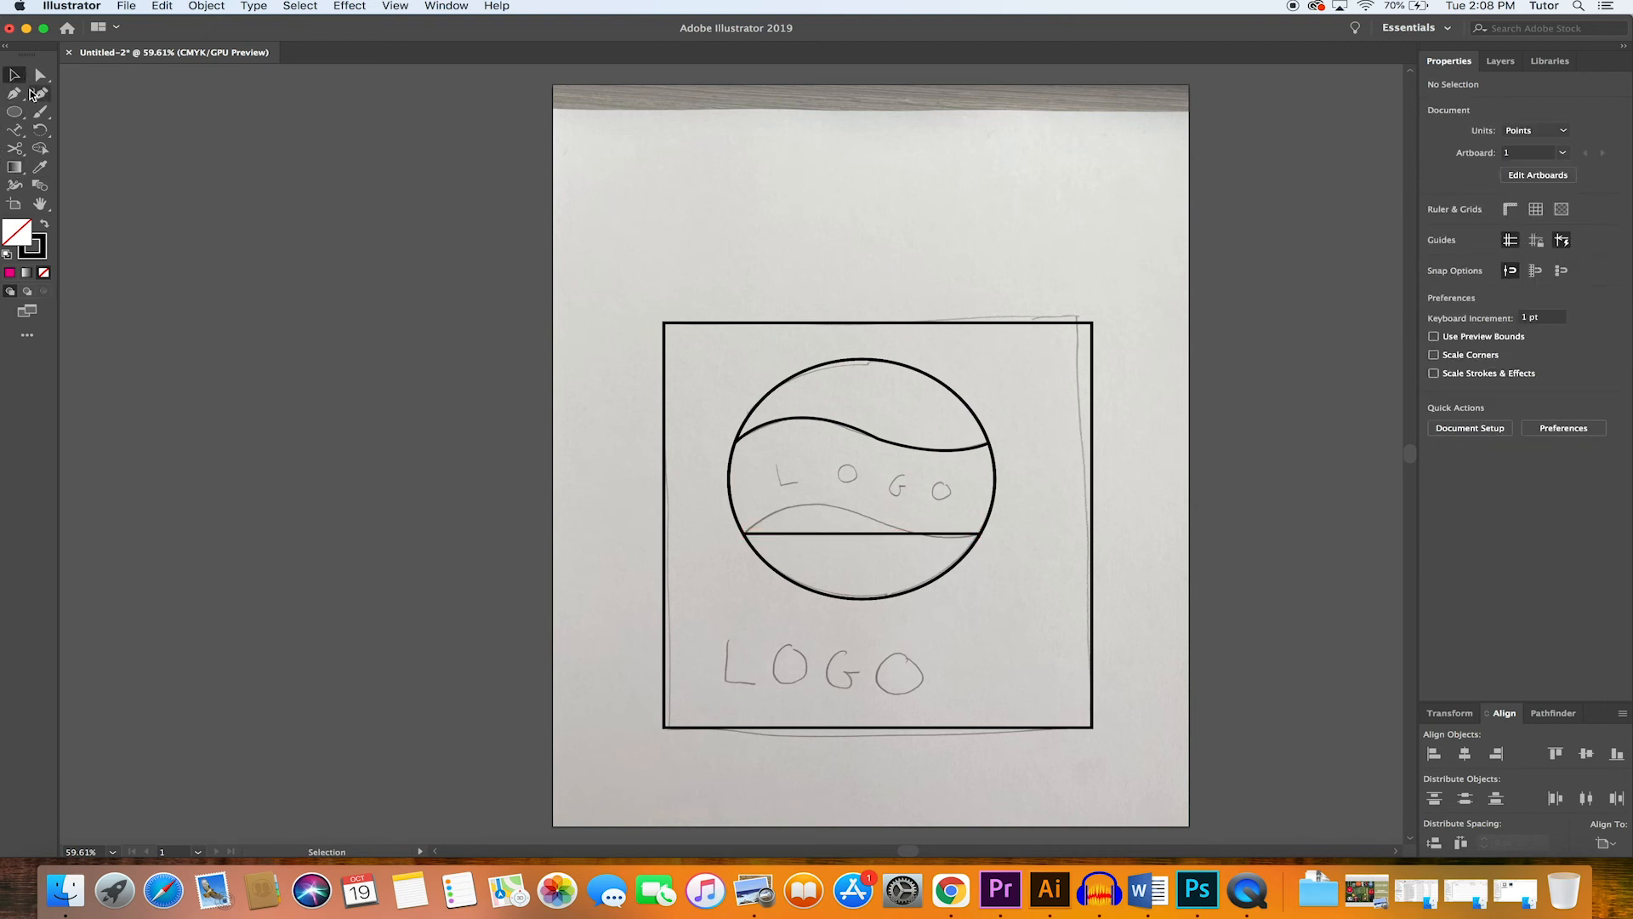
Bend the straight line onto the sketched lower wave with the Curvature tool, using two added anchors, and deselect it
click(32, 94)
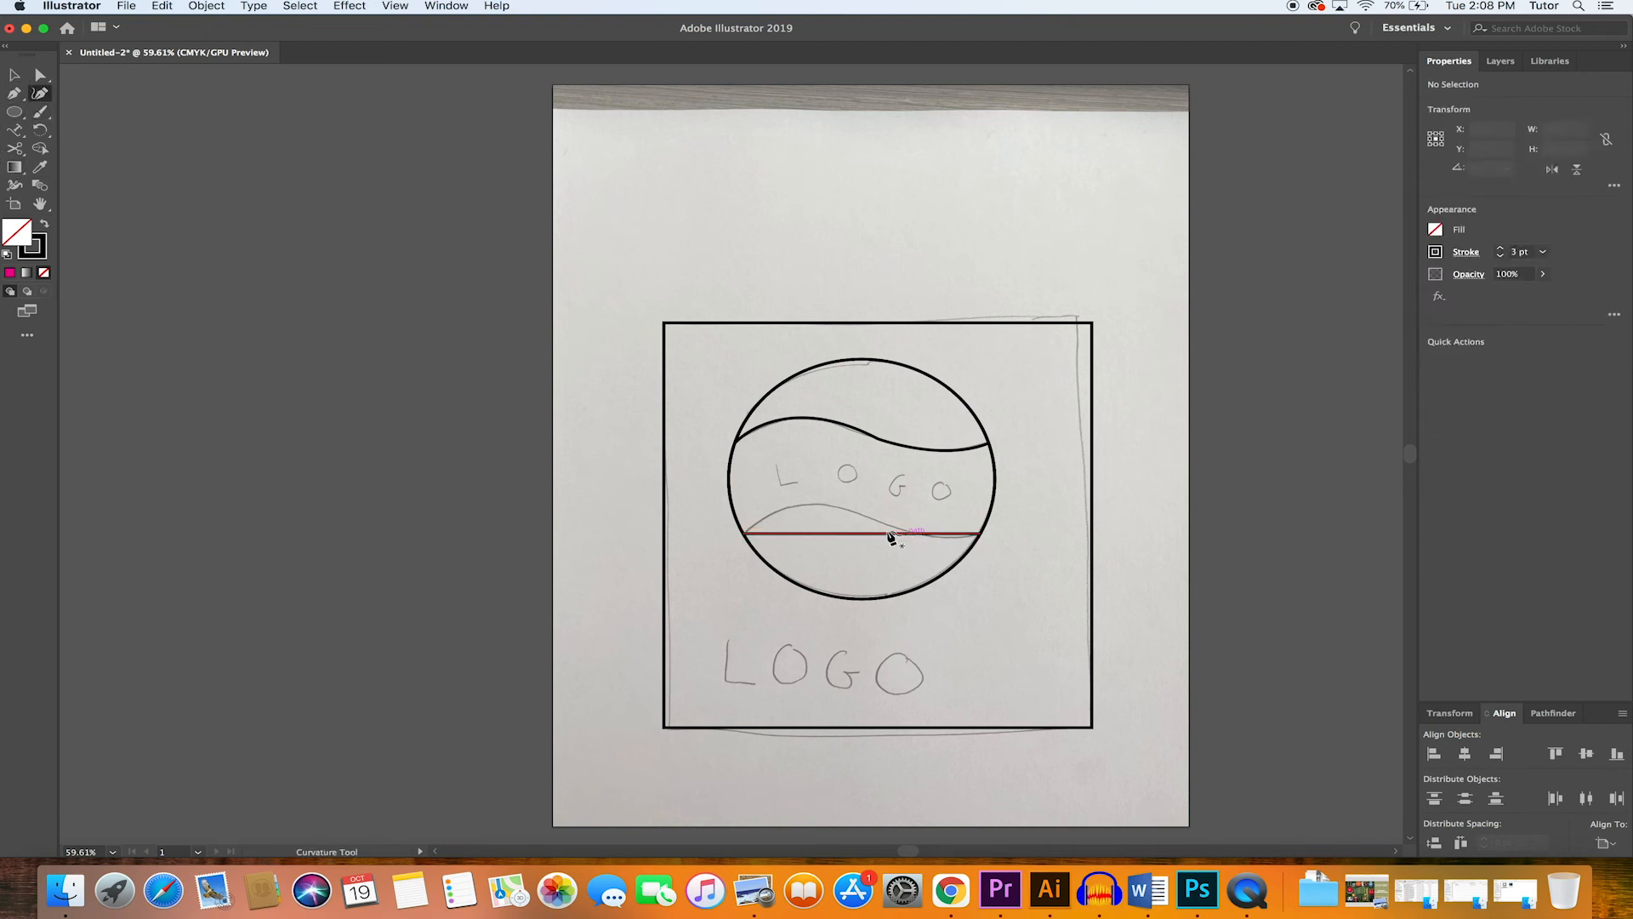
click(814, 538)
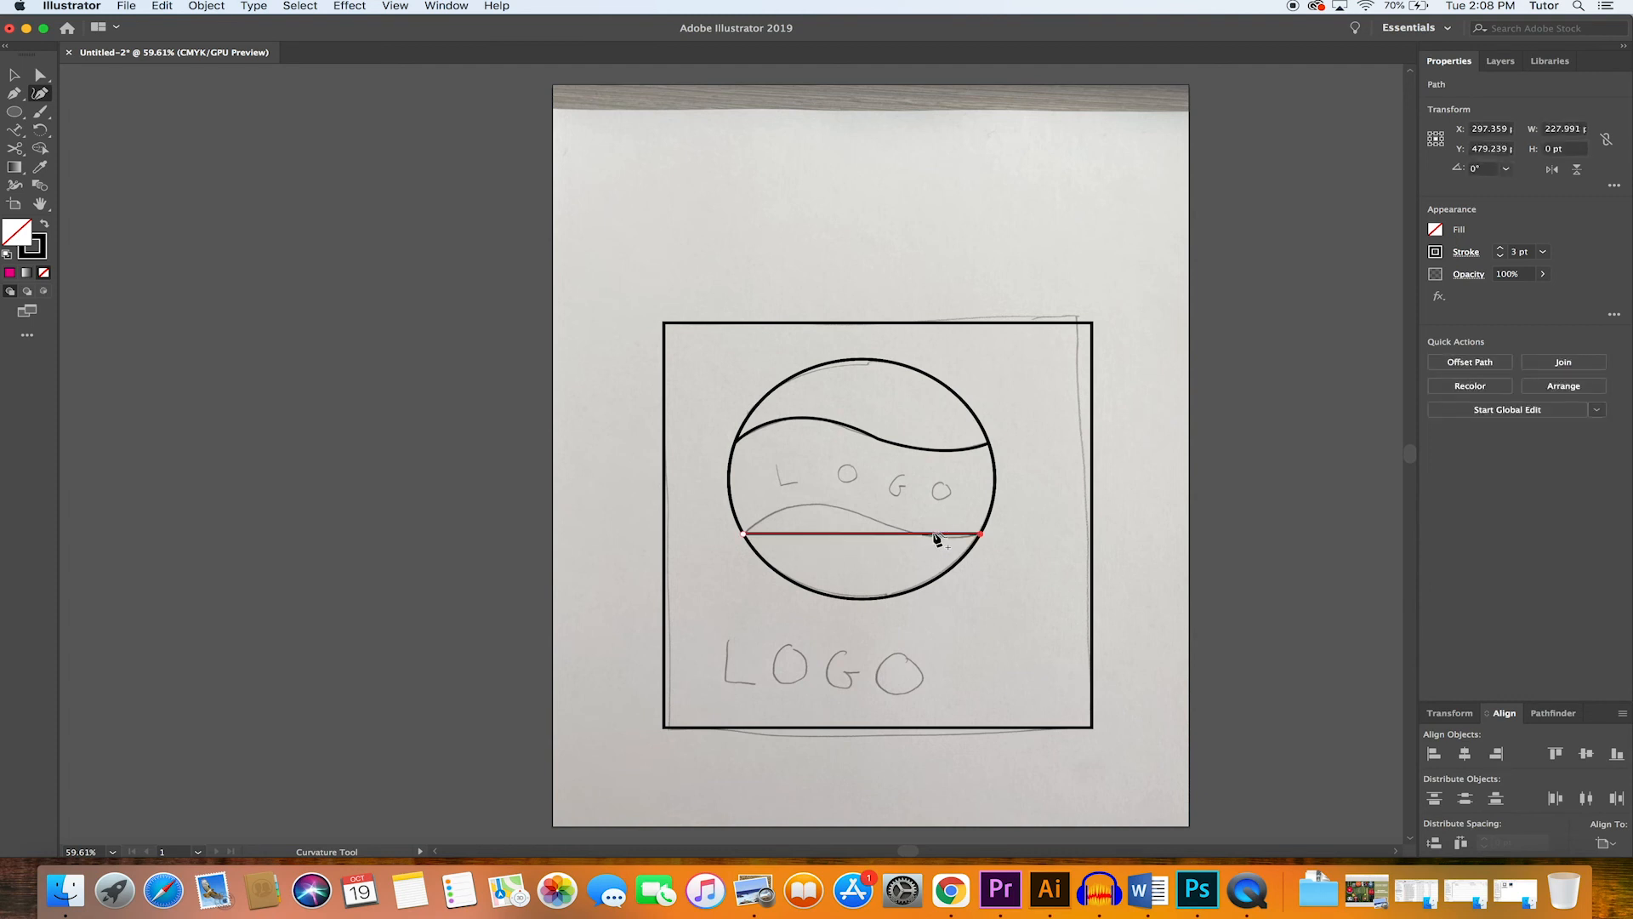
click(930, 534)
click(812, 534)
drag(813, 536, 813, 503)
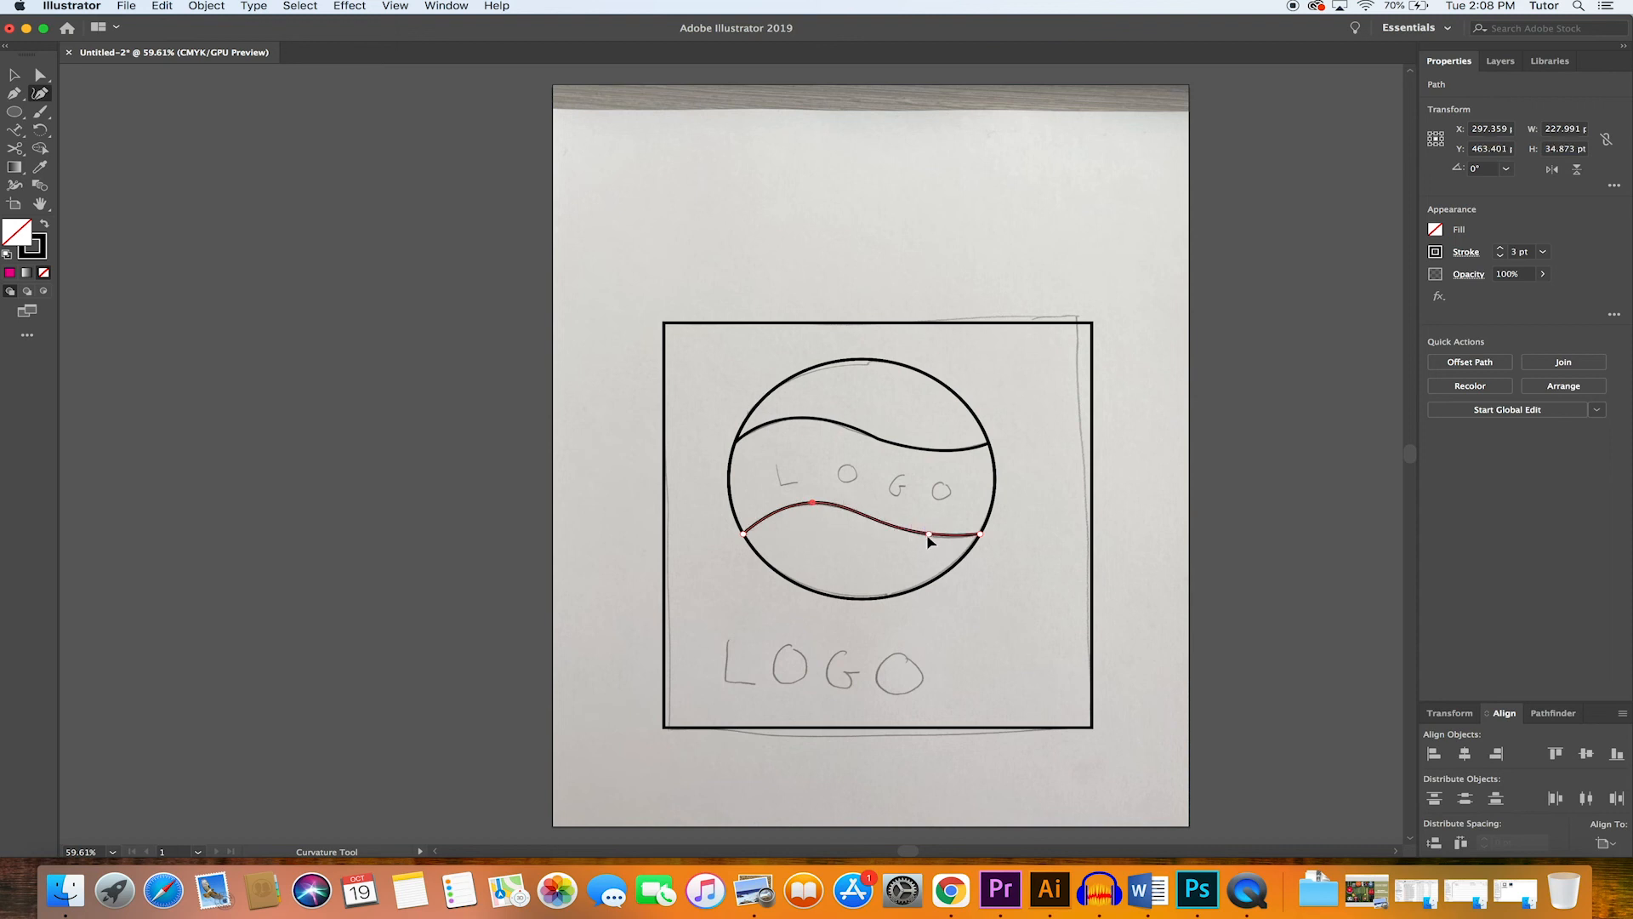
drag(927, 536, 923, 539)
drag(924, 536, 914, 531)
click(18, 81)
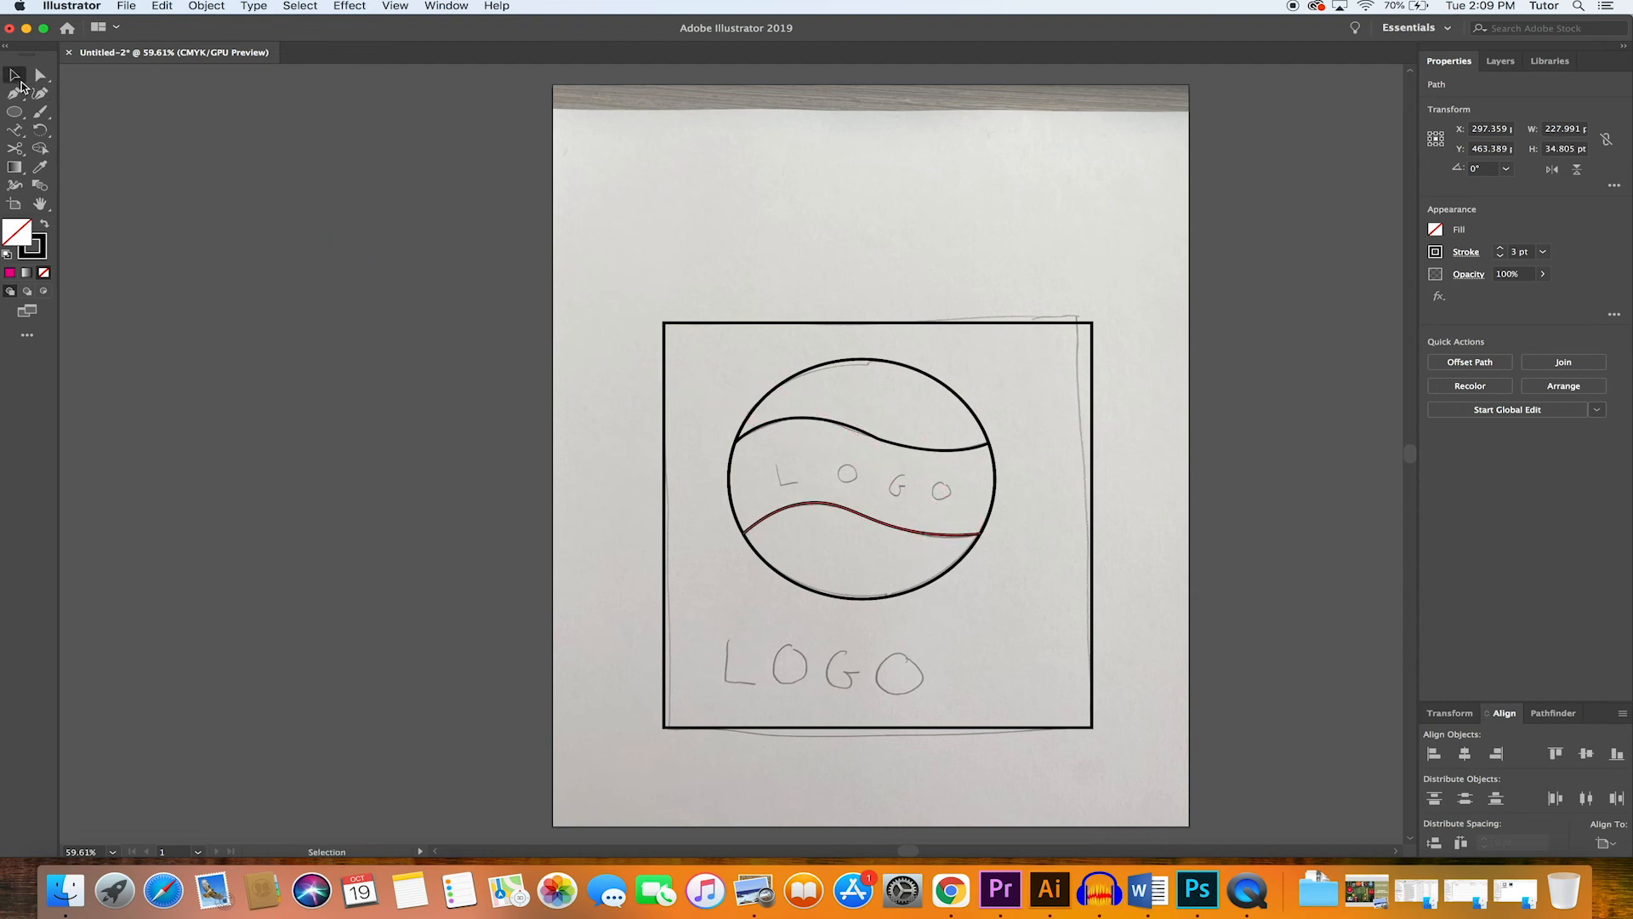
click(965, 241)
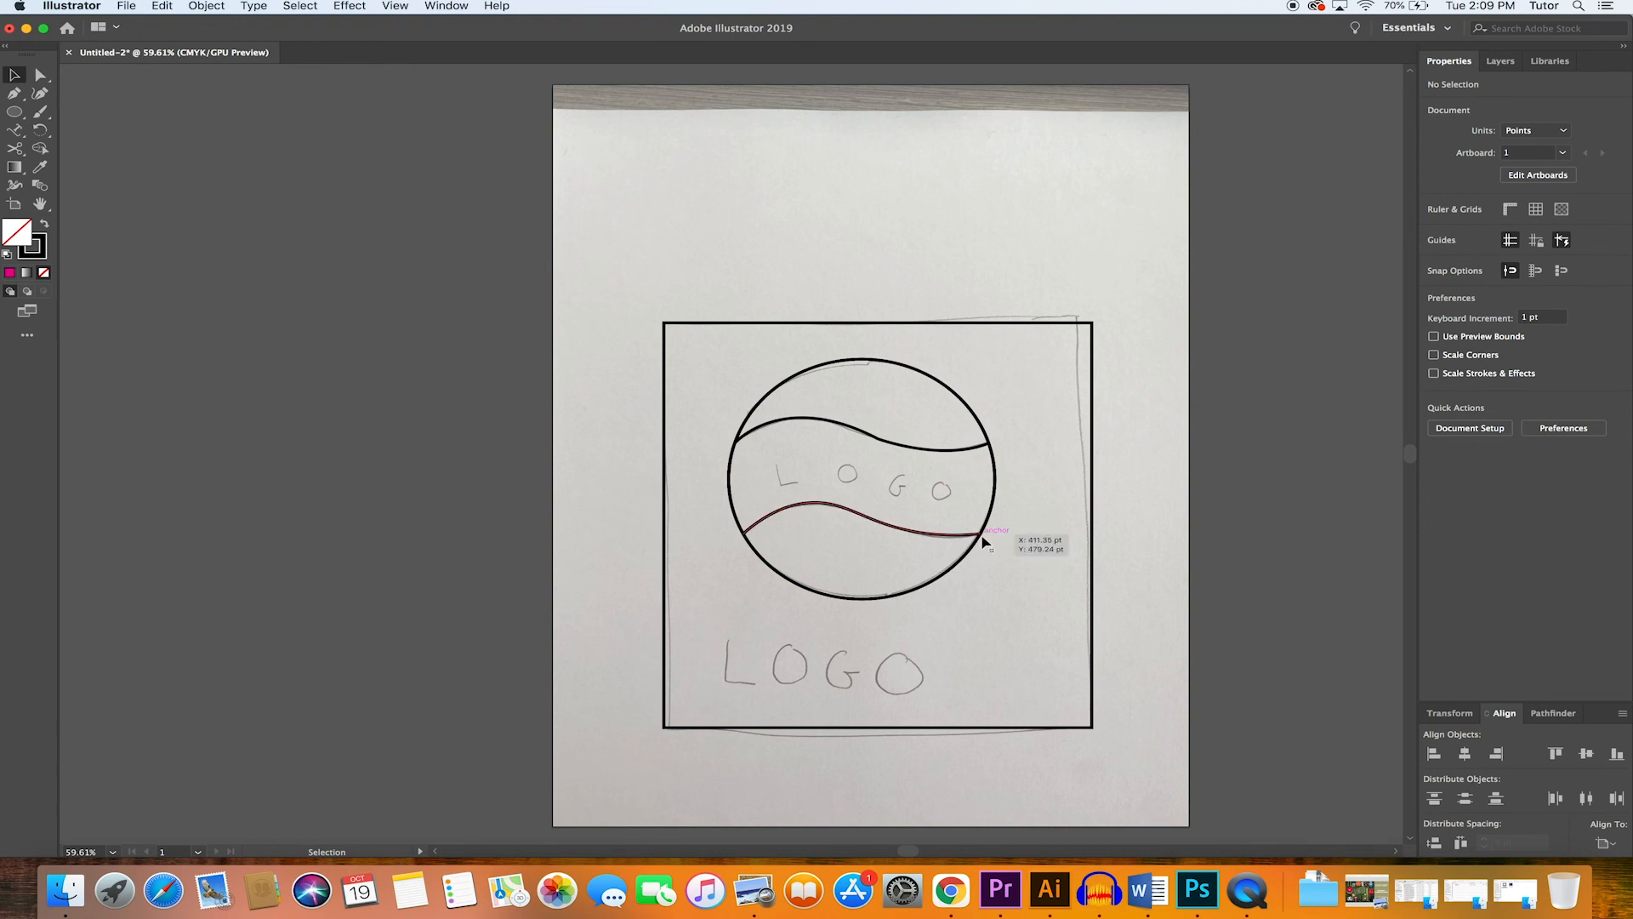
Undo the lower wave's curvature edits and its straight line back to the starting anchor on the circle's left edge
key(super+z)
key(super+z)
key(super+z)
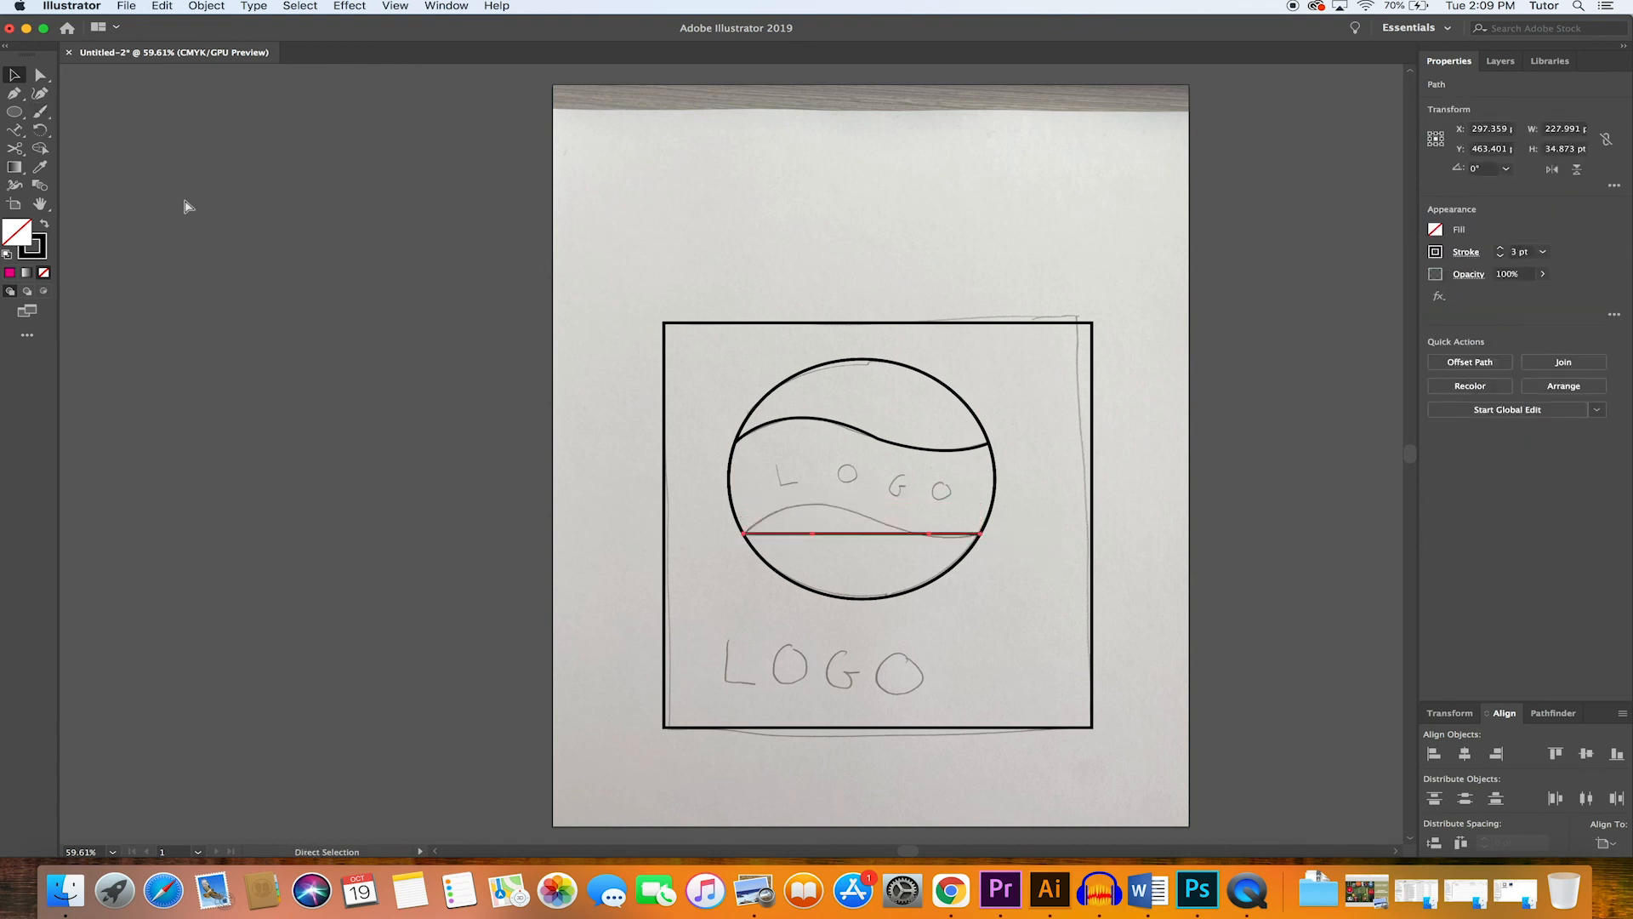
key(super+z)
key(super+z)
key(super+z)
key(super+z)
key(super+z)
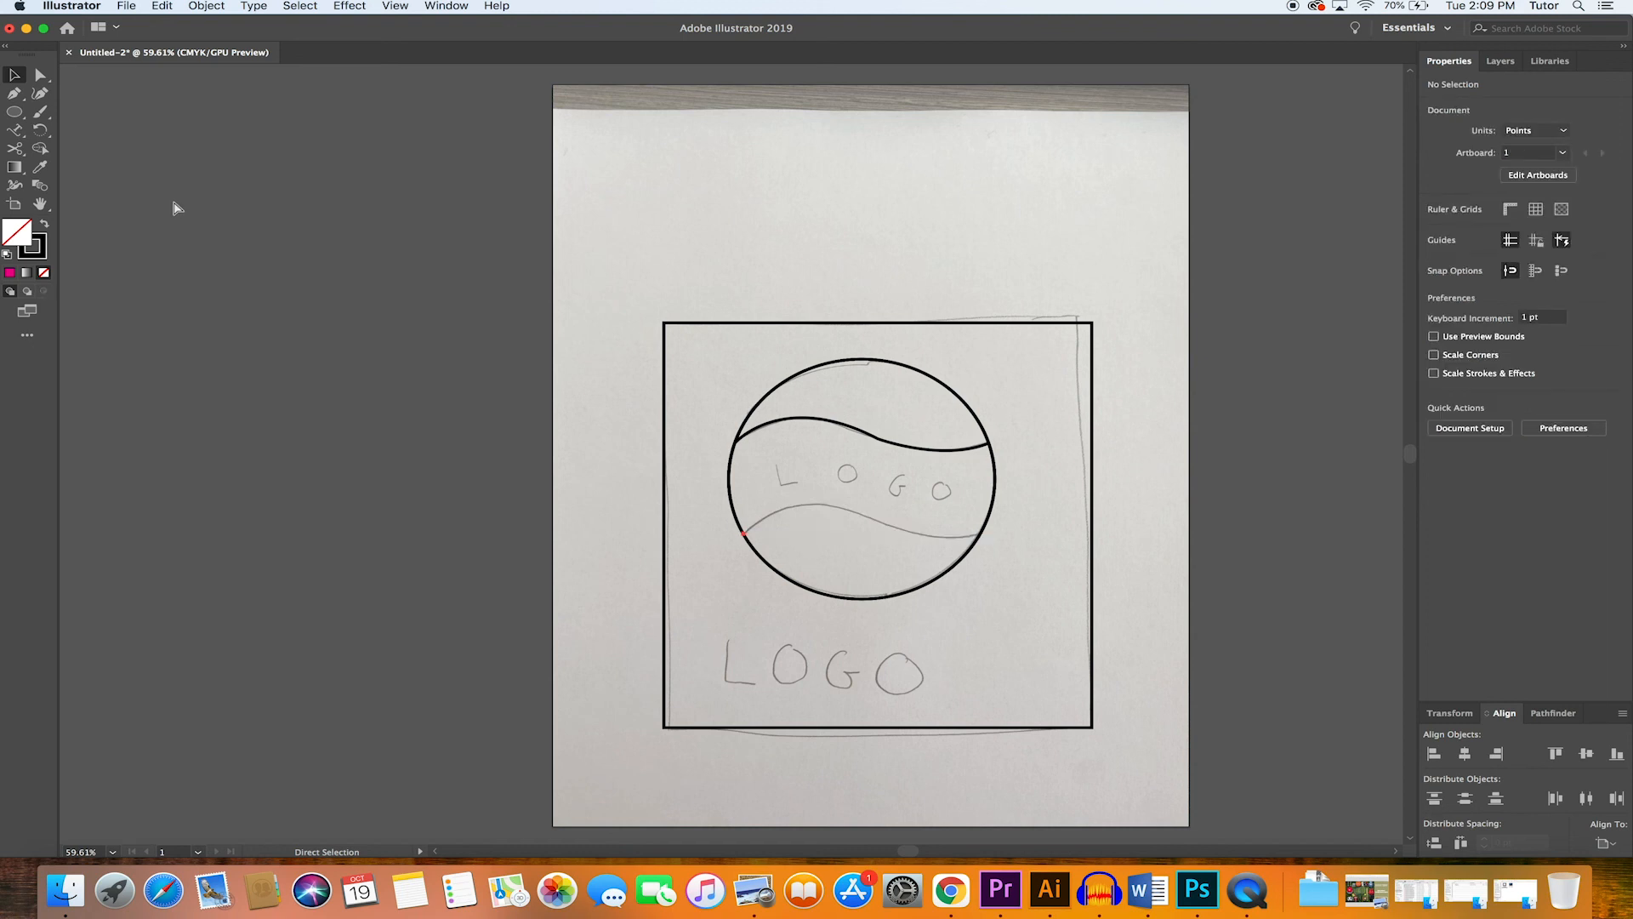
Draw a closed four-sided Pen shape with its upper side between the lower wave's endpoints and its base below the circle, inside the frame
click(16, 95)
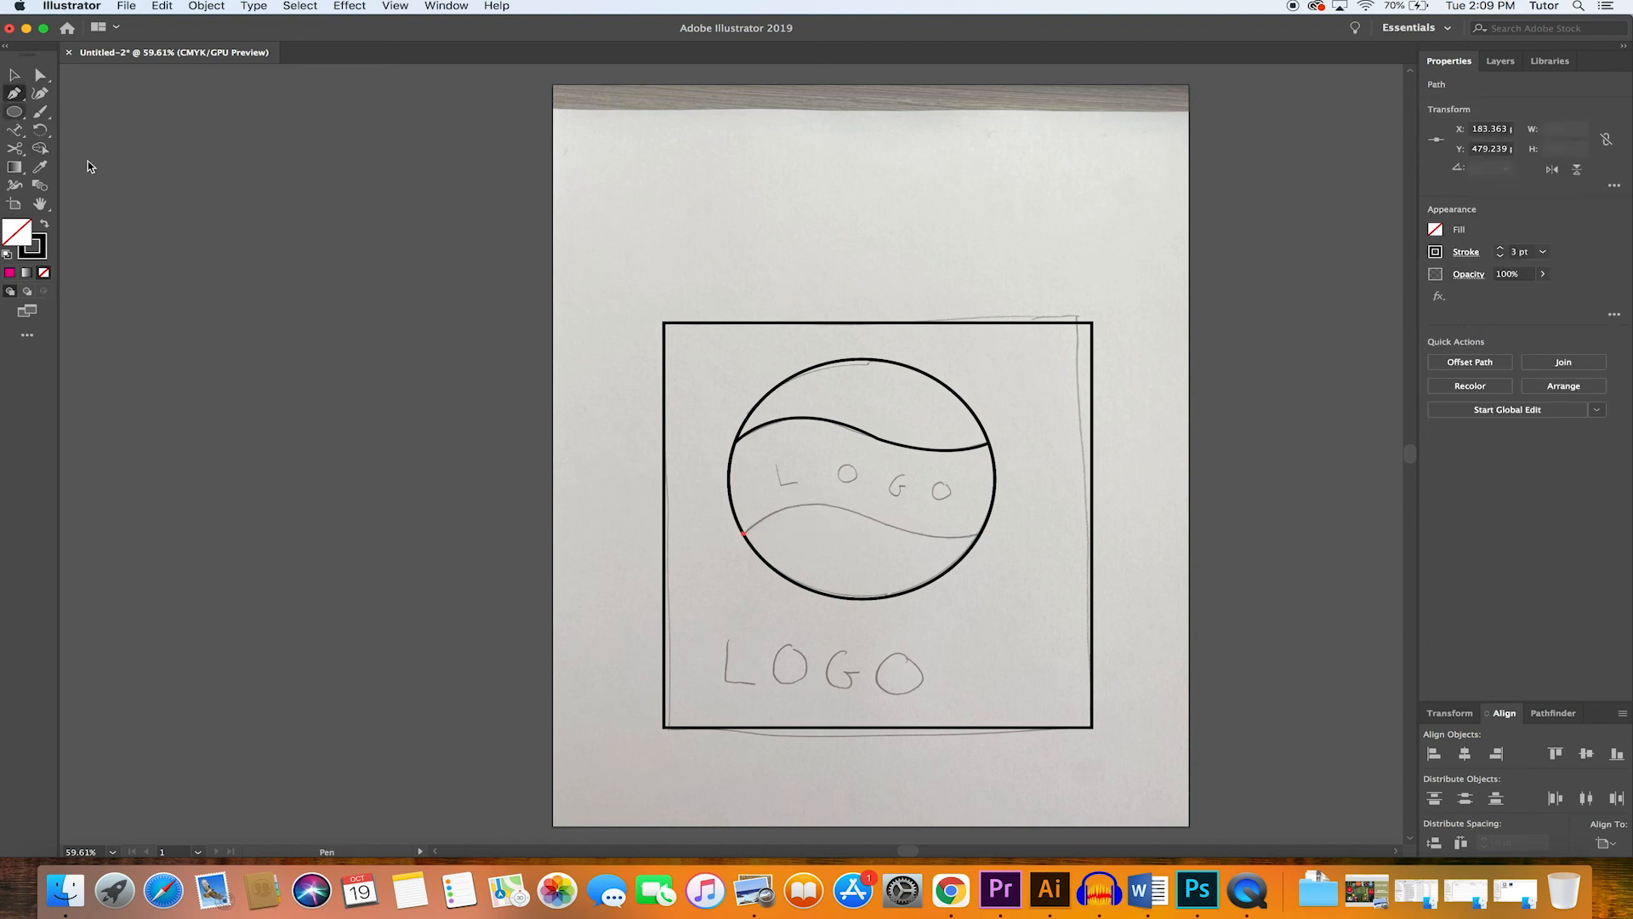
click(746, 538)
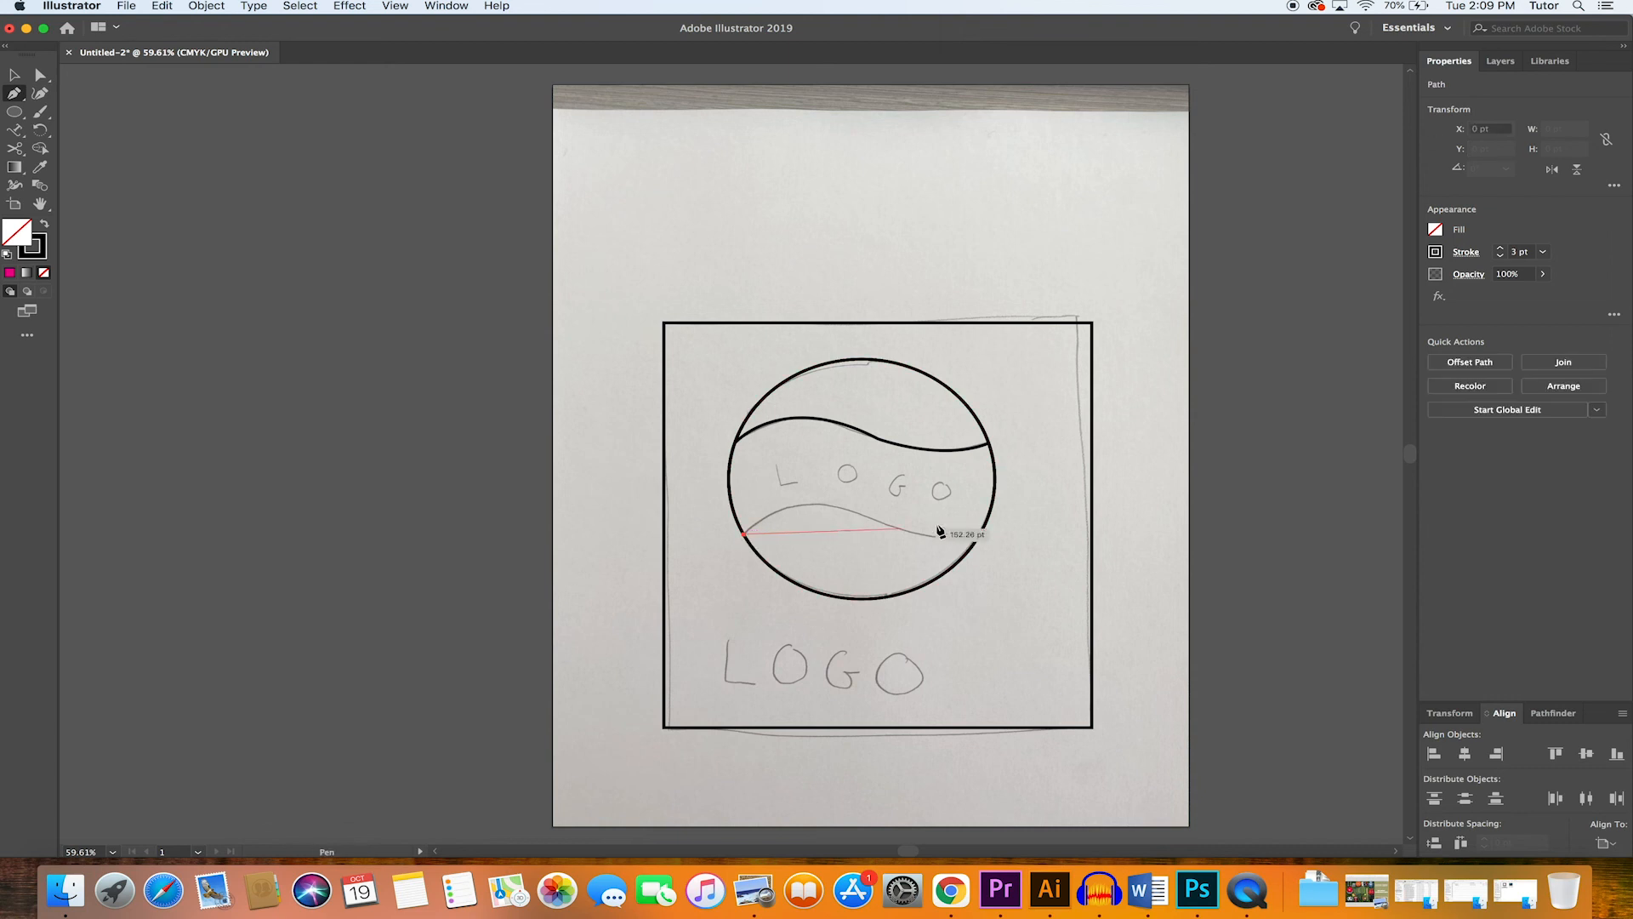
click(981, 536)
click(981, 636)
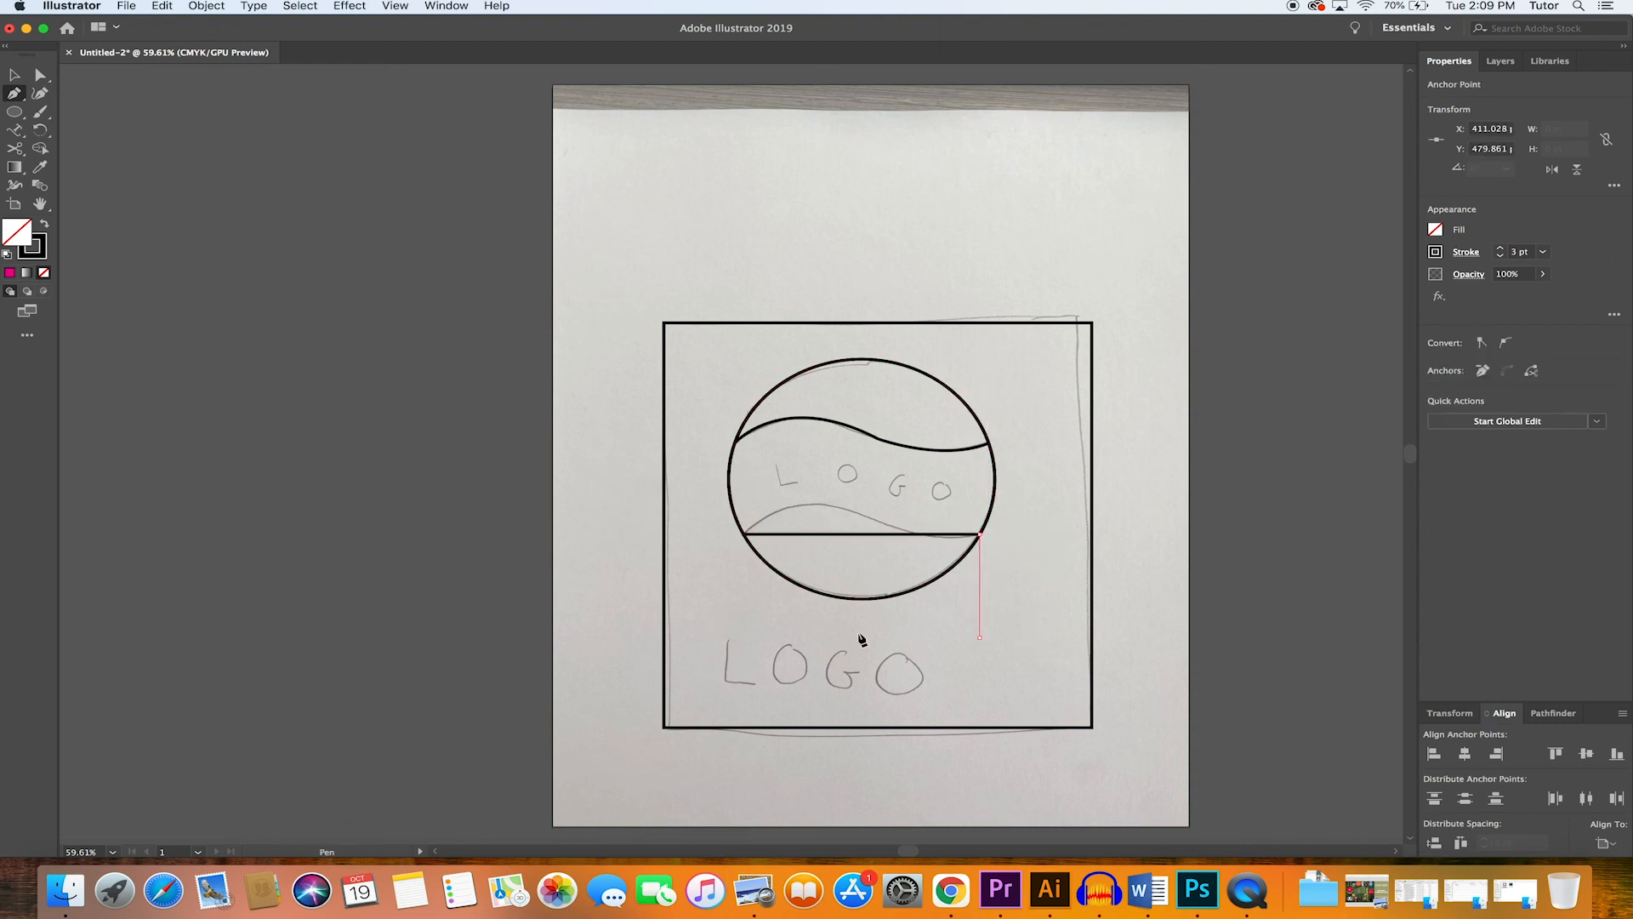
click(752, 626)
click(746, 536)
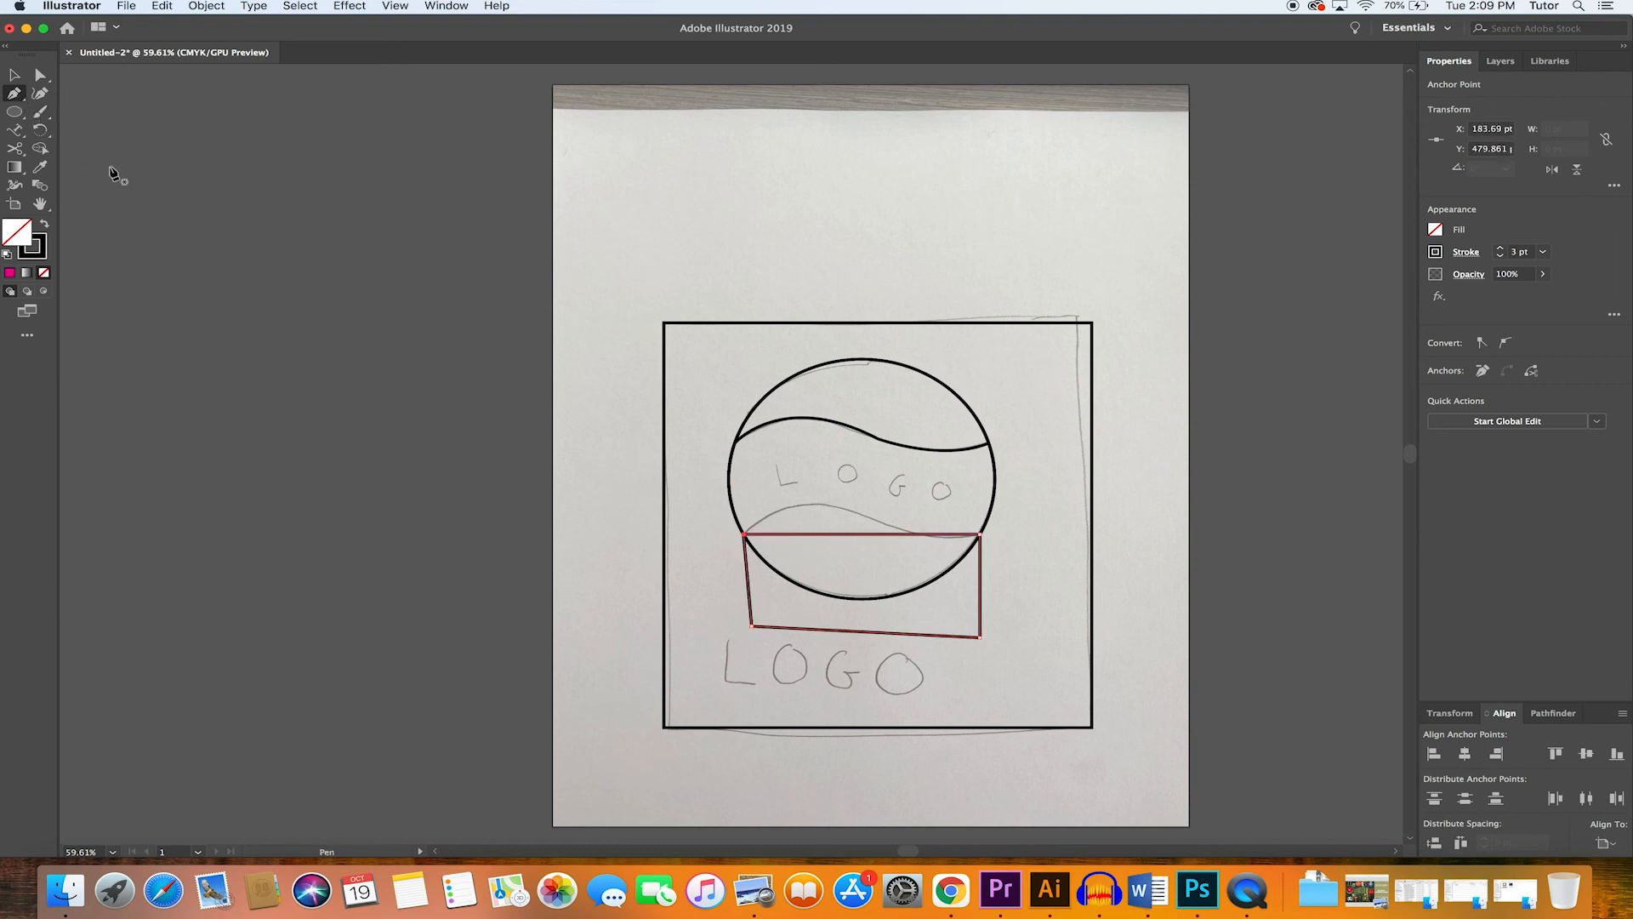
Select all shapes, merge the four-sided shape's area outside the circle into the frame background with Shape Builder, and deselect everything
click(14, 75)
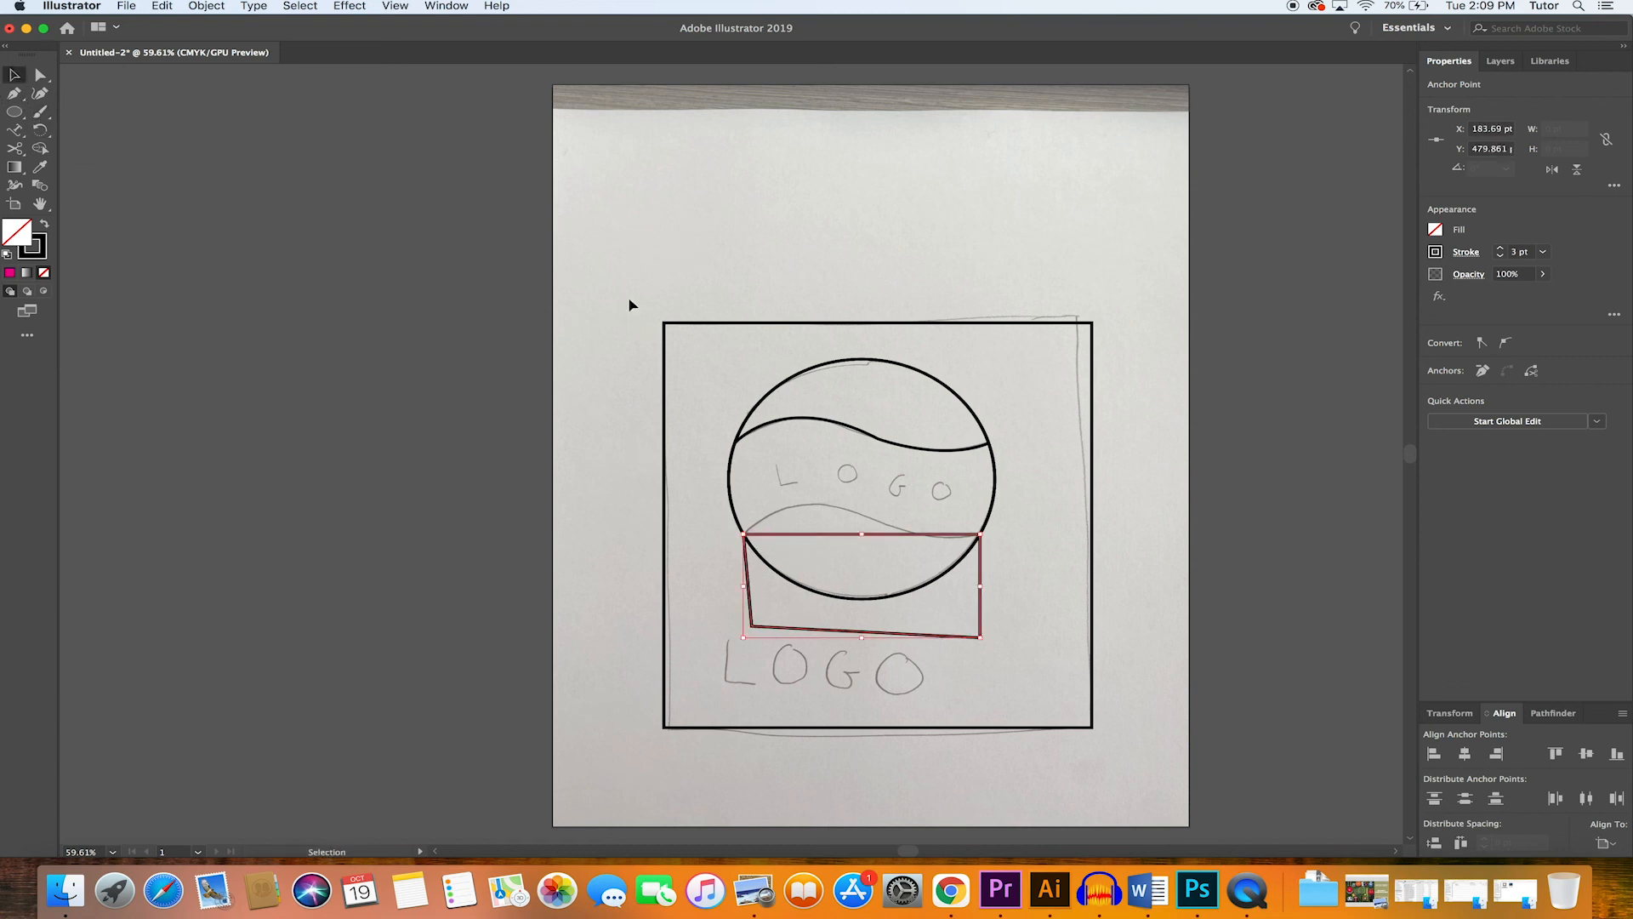
key(super+a)
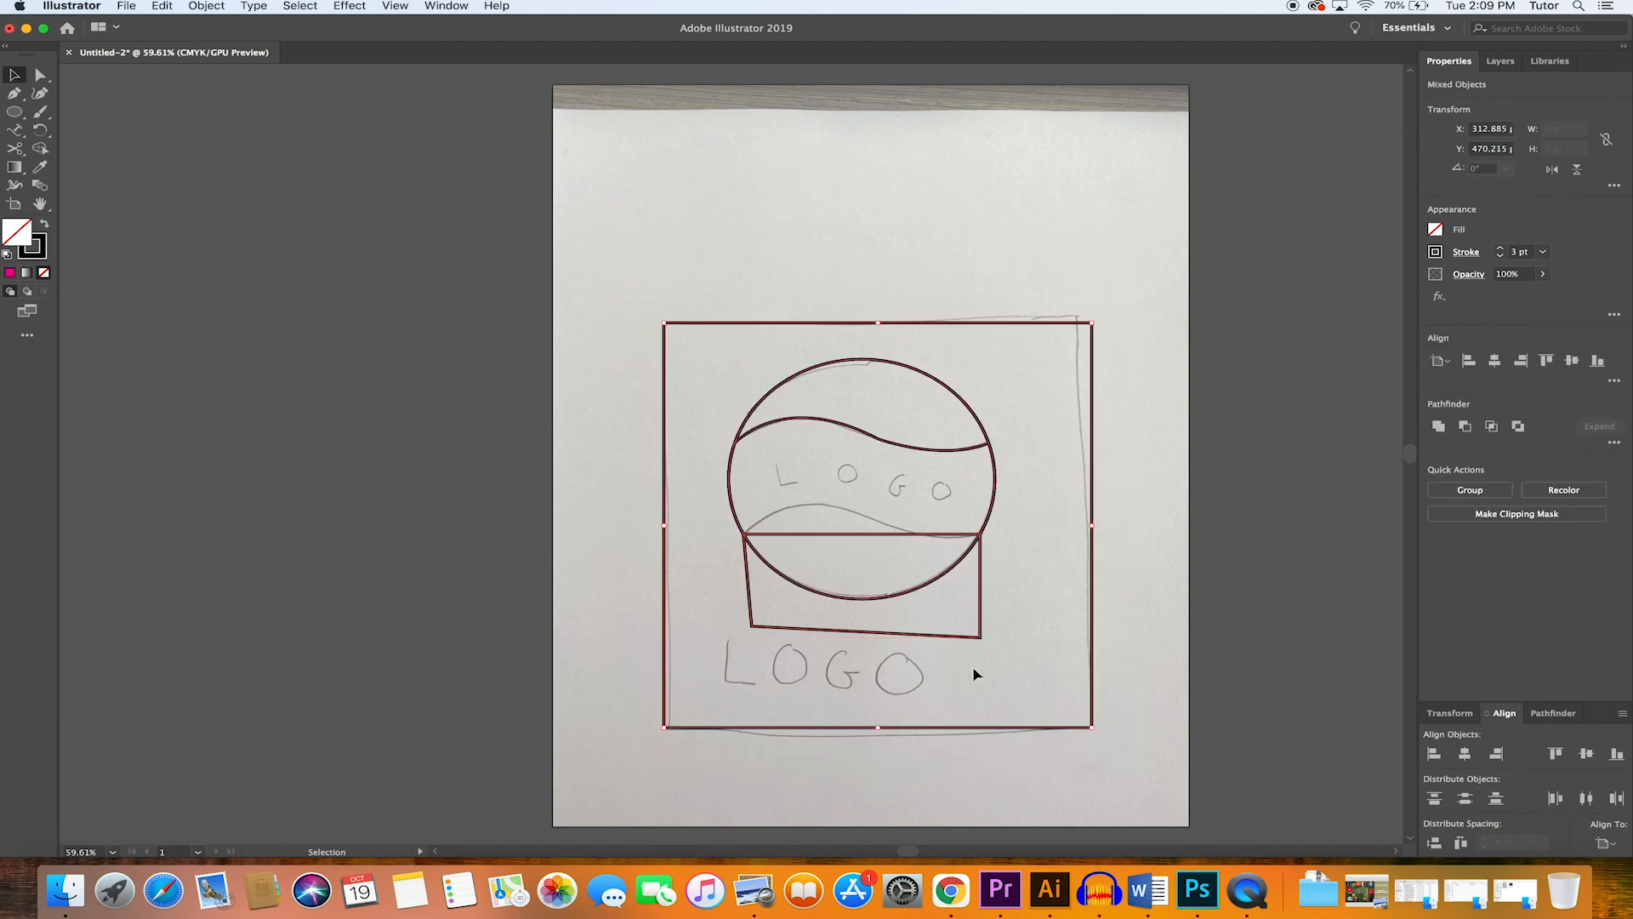
click(40, 148)
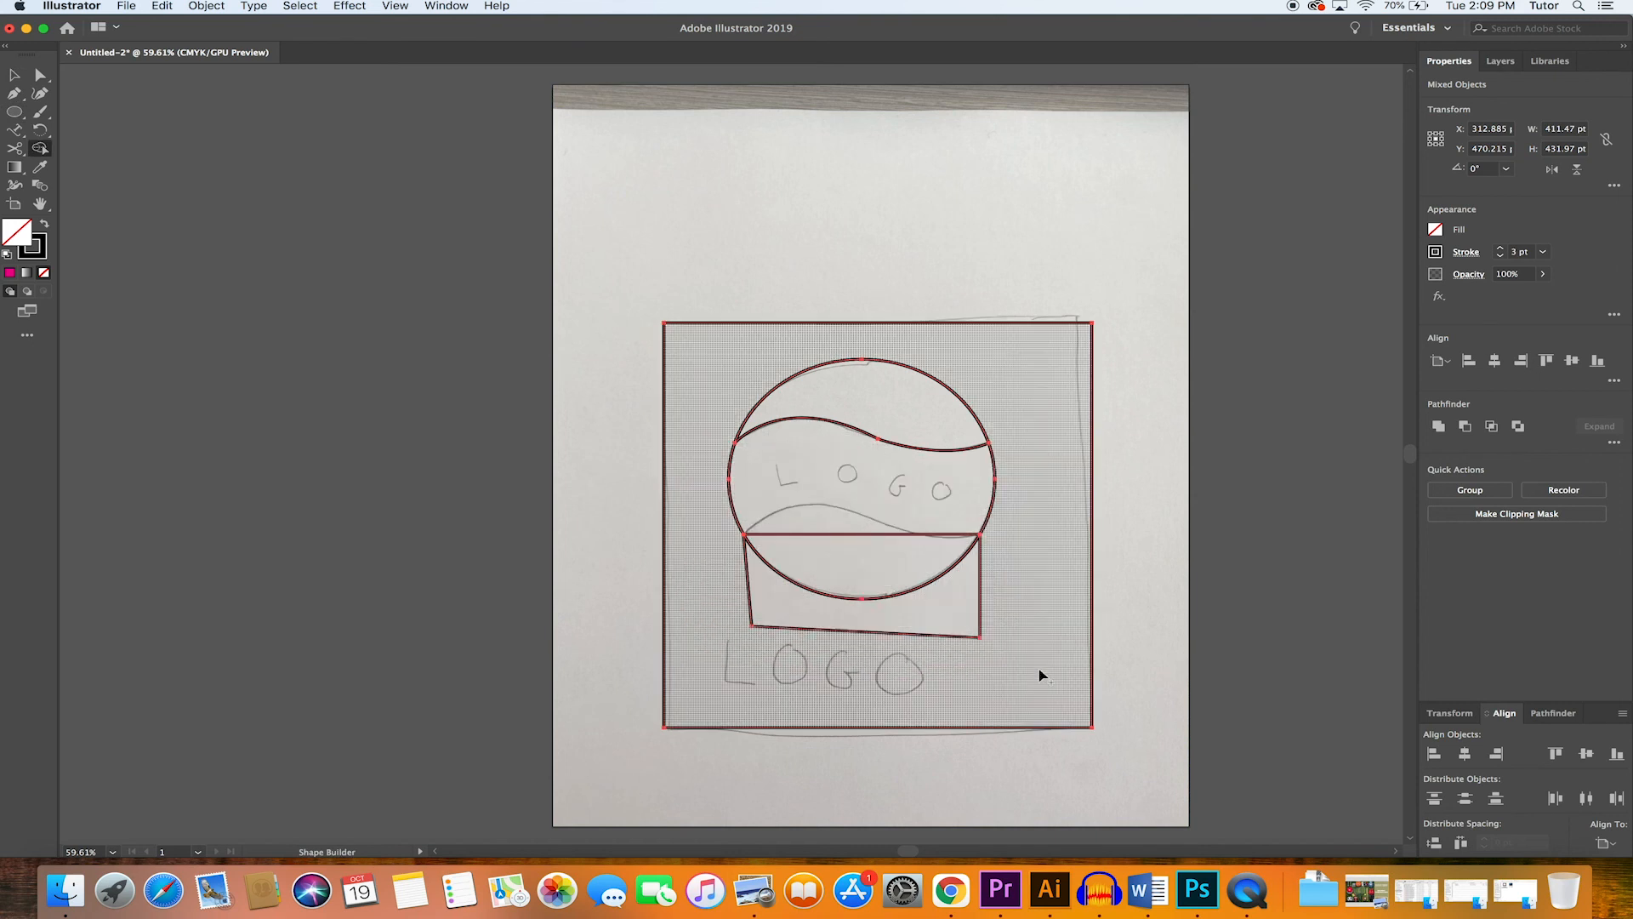
drag(1021, 660, 958, 614)
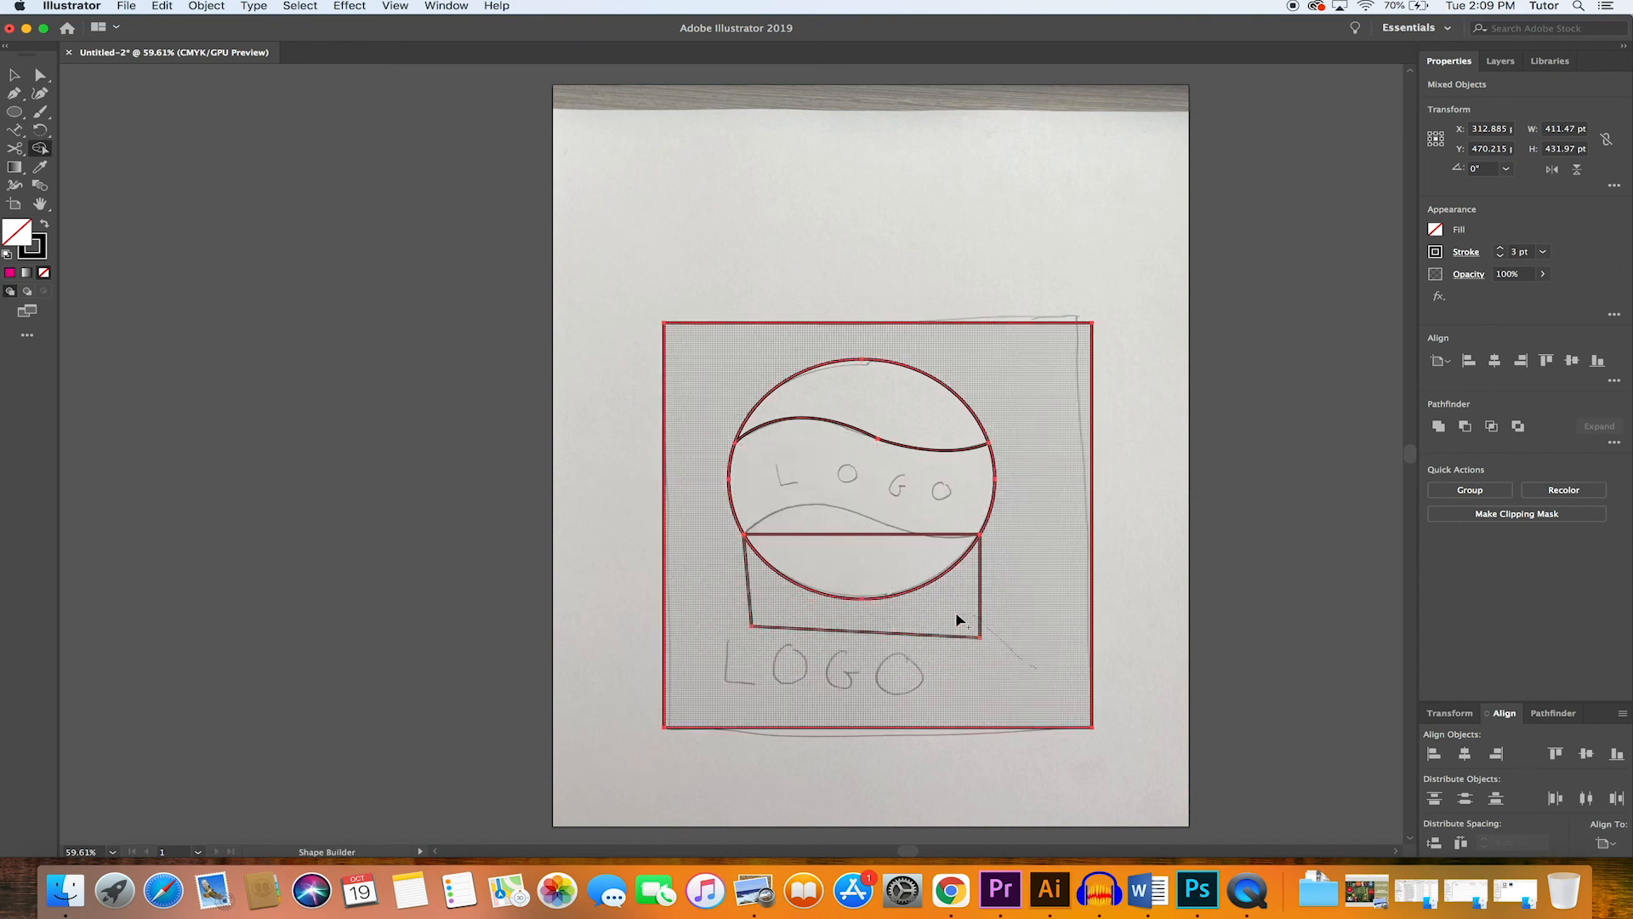
drag(958, 620, 956, 620)
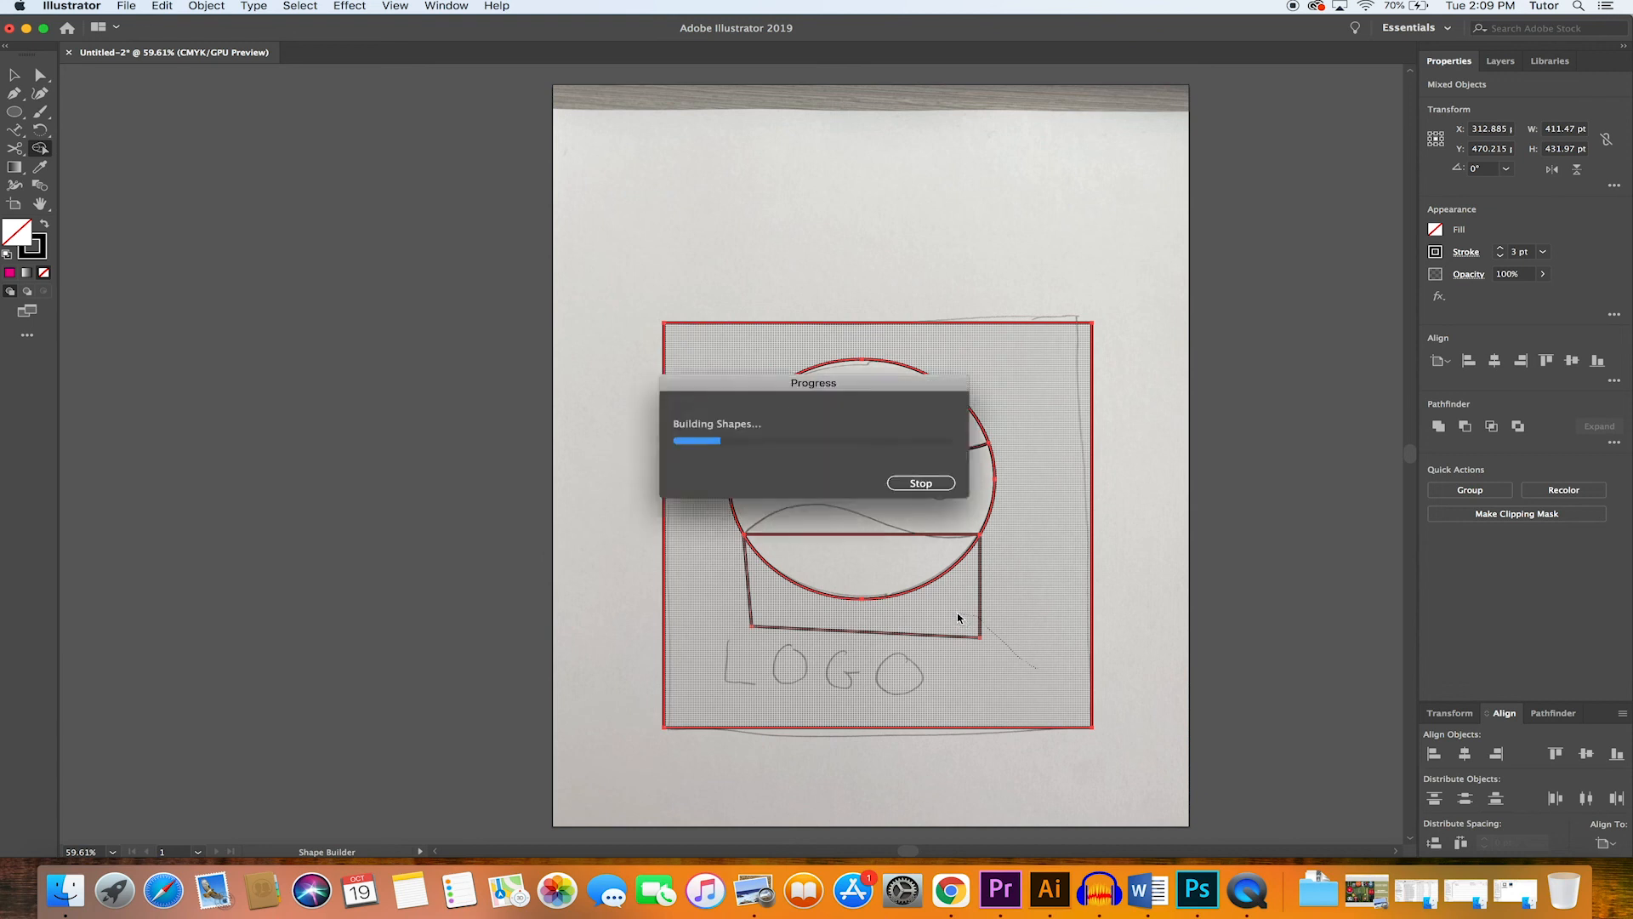
click(15, 75)
click(765, 259)
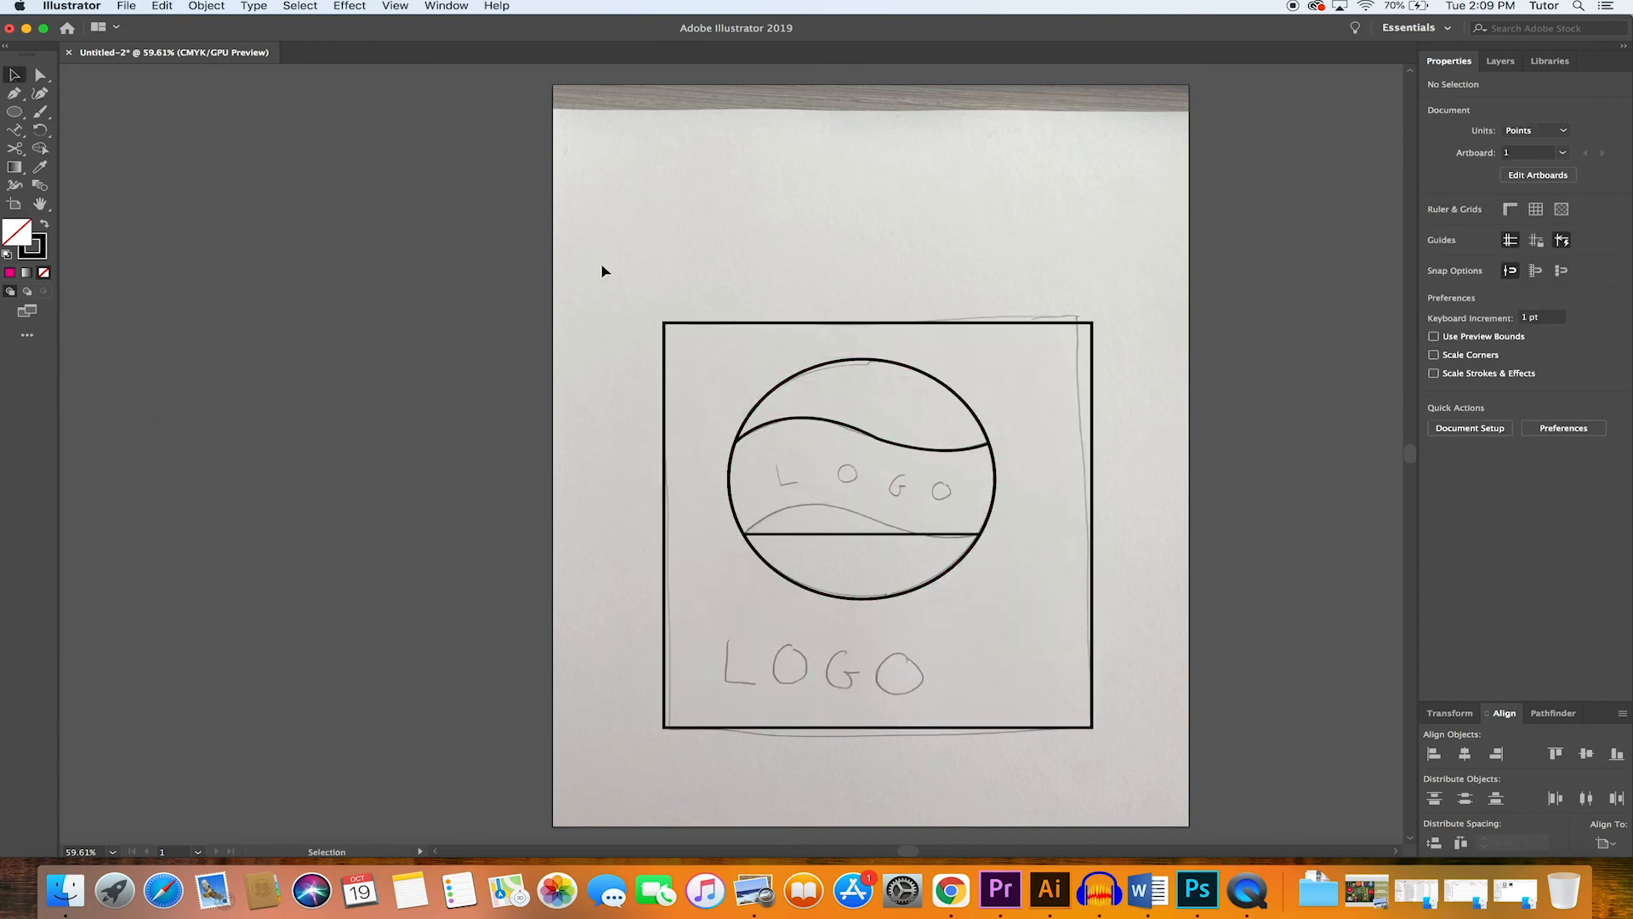
Curve the lower section's straight upper edge along the sketched wave with the Curvature tool, using two added anchors, and deselect it
click(39, 94)
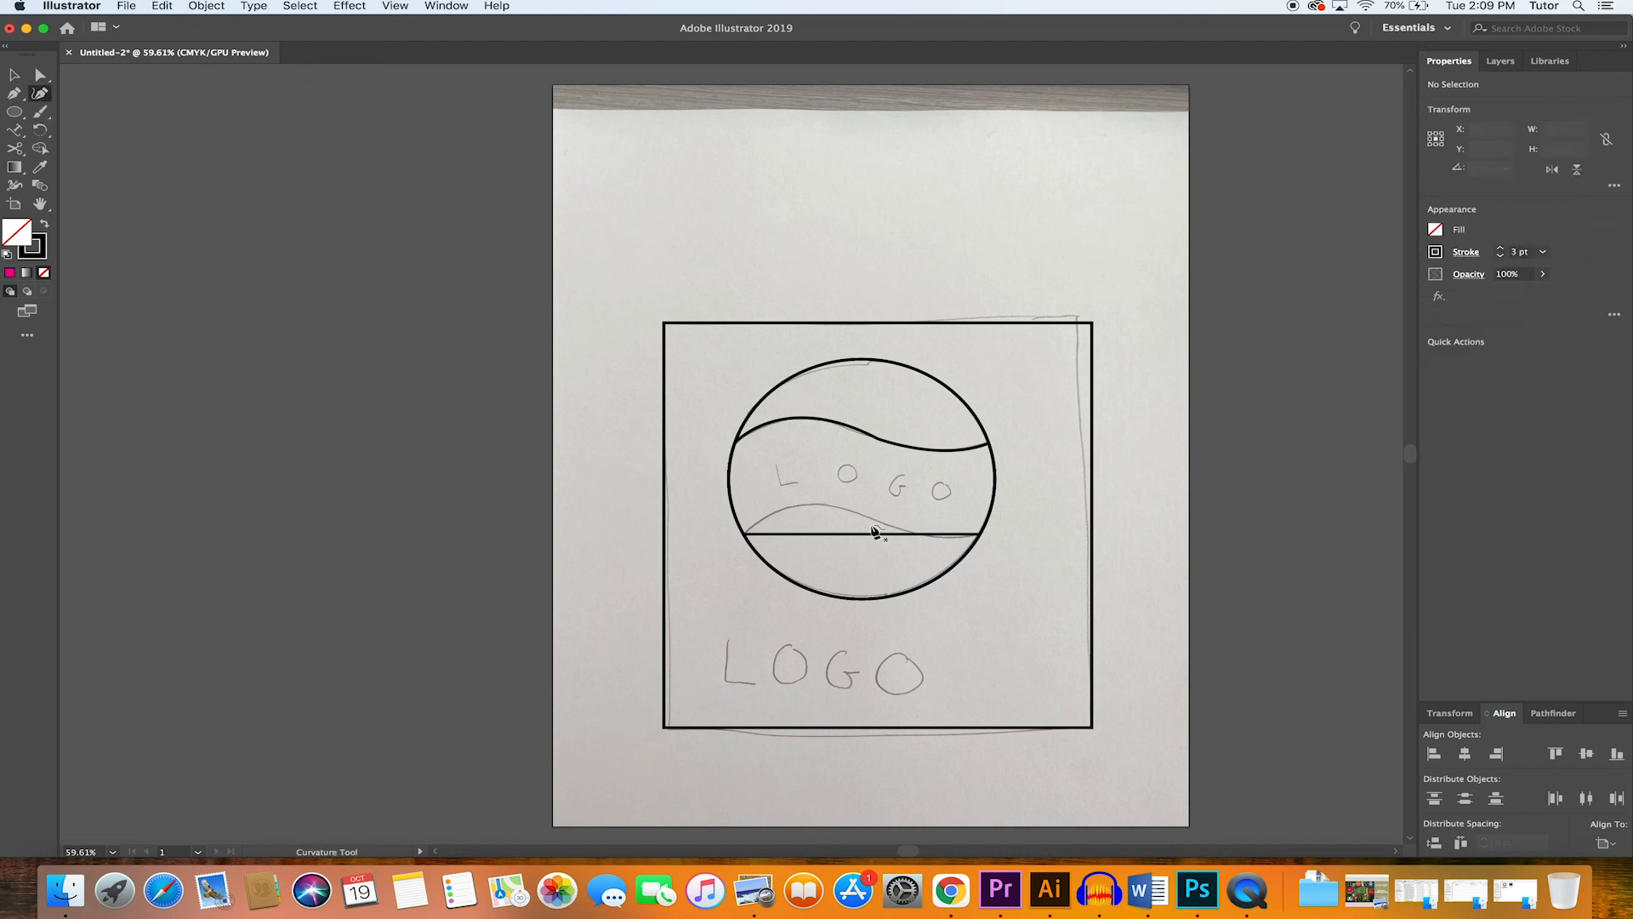
click(815, 534)
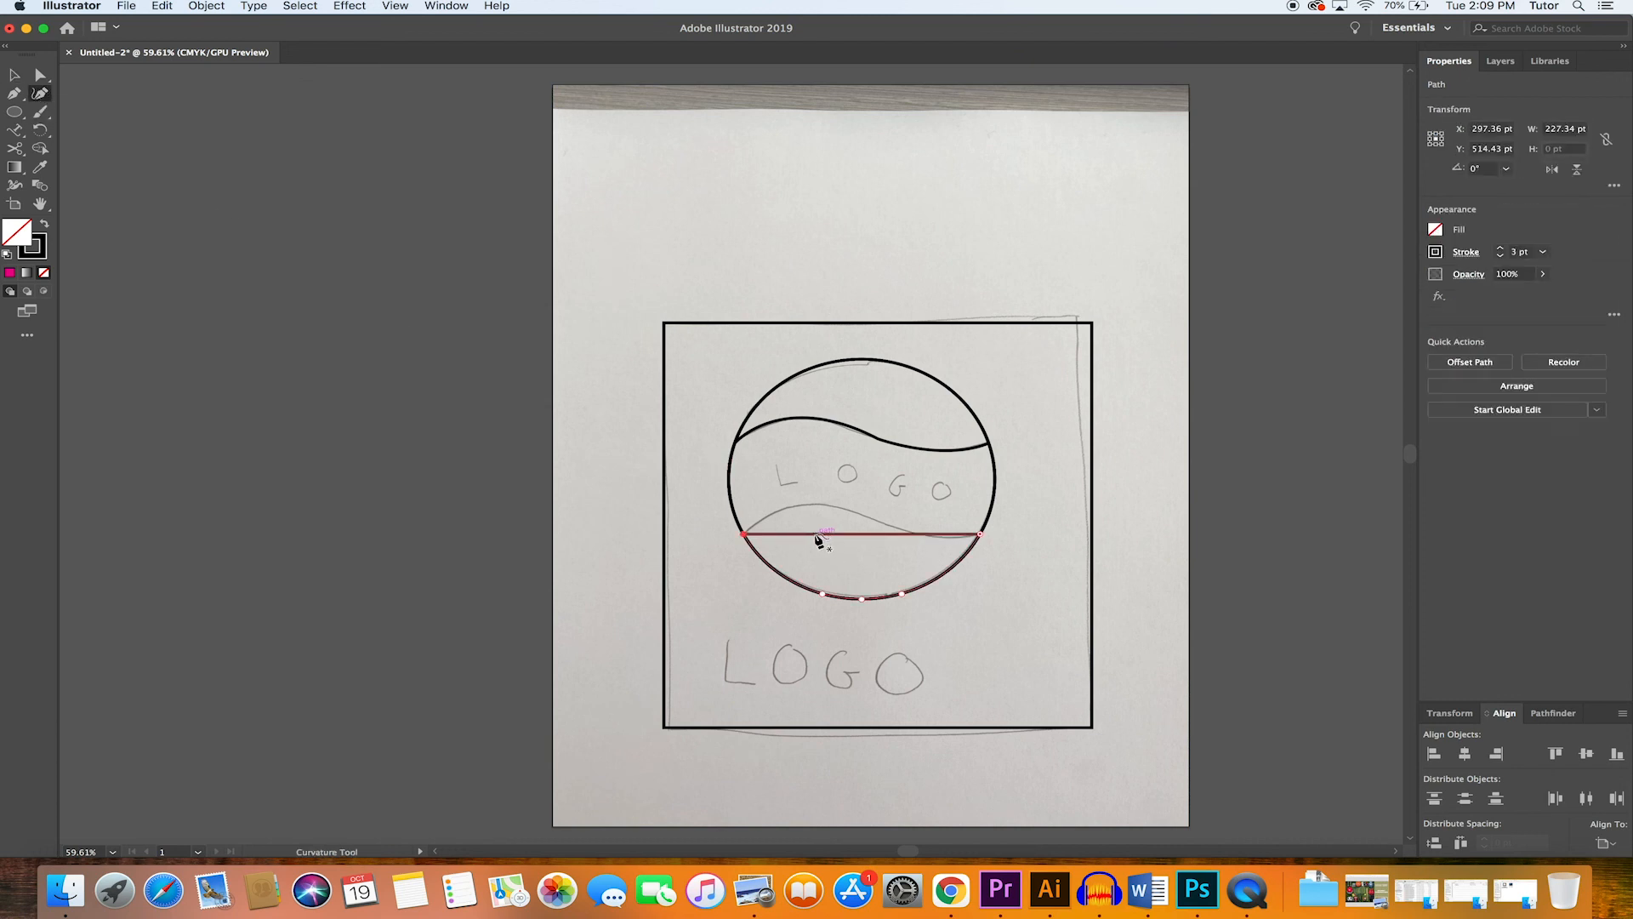
click(928, 534)
drag(814, 534, 813, 504)
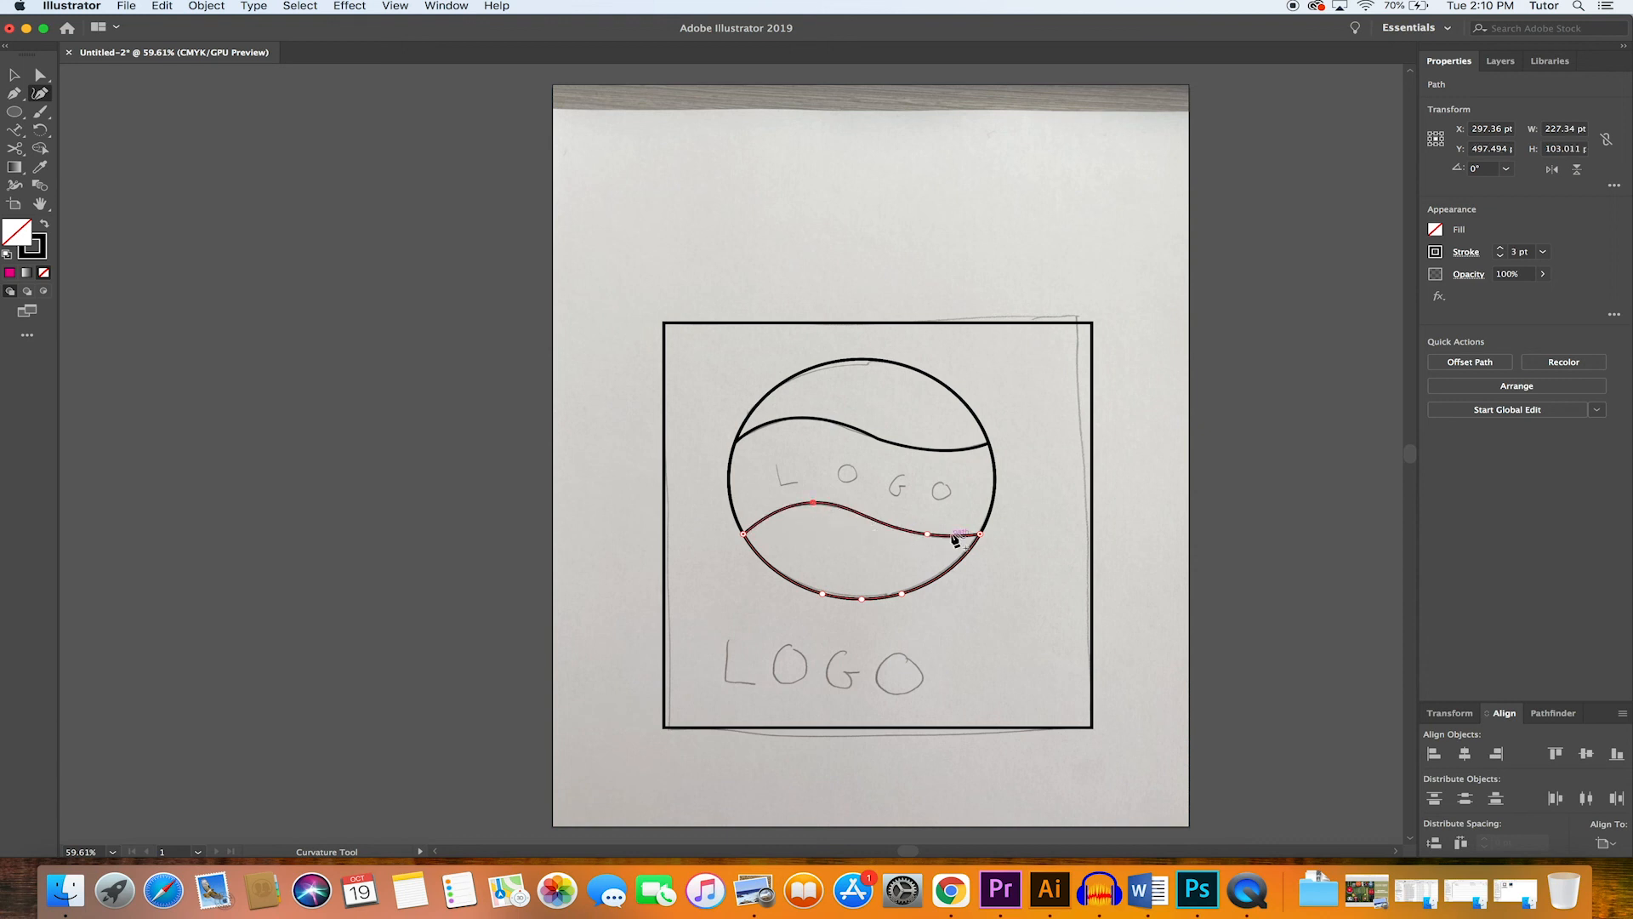
click(15, 75)
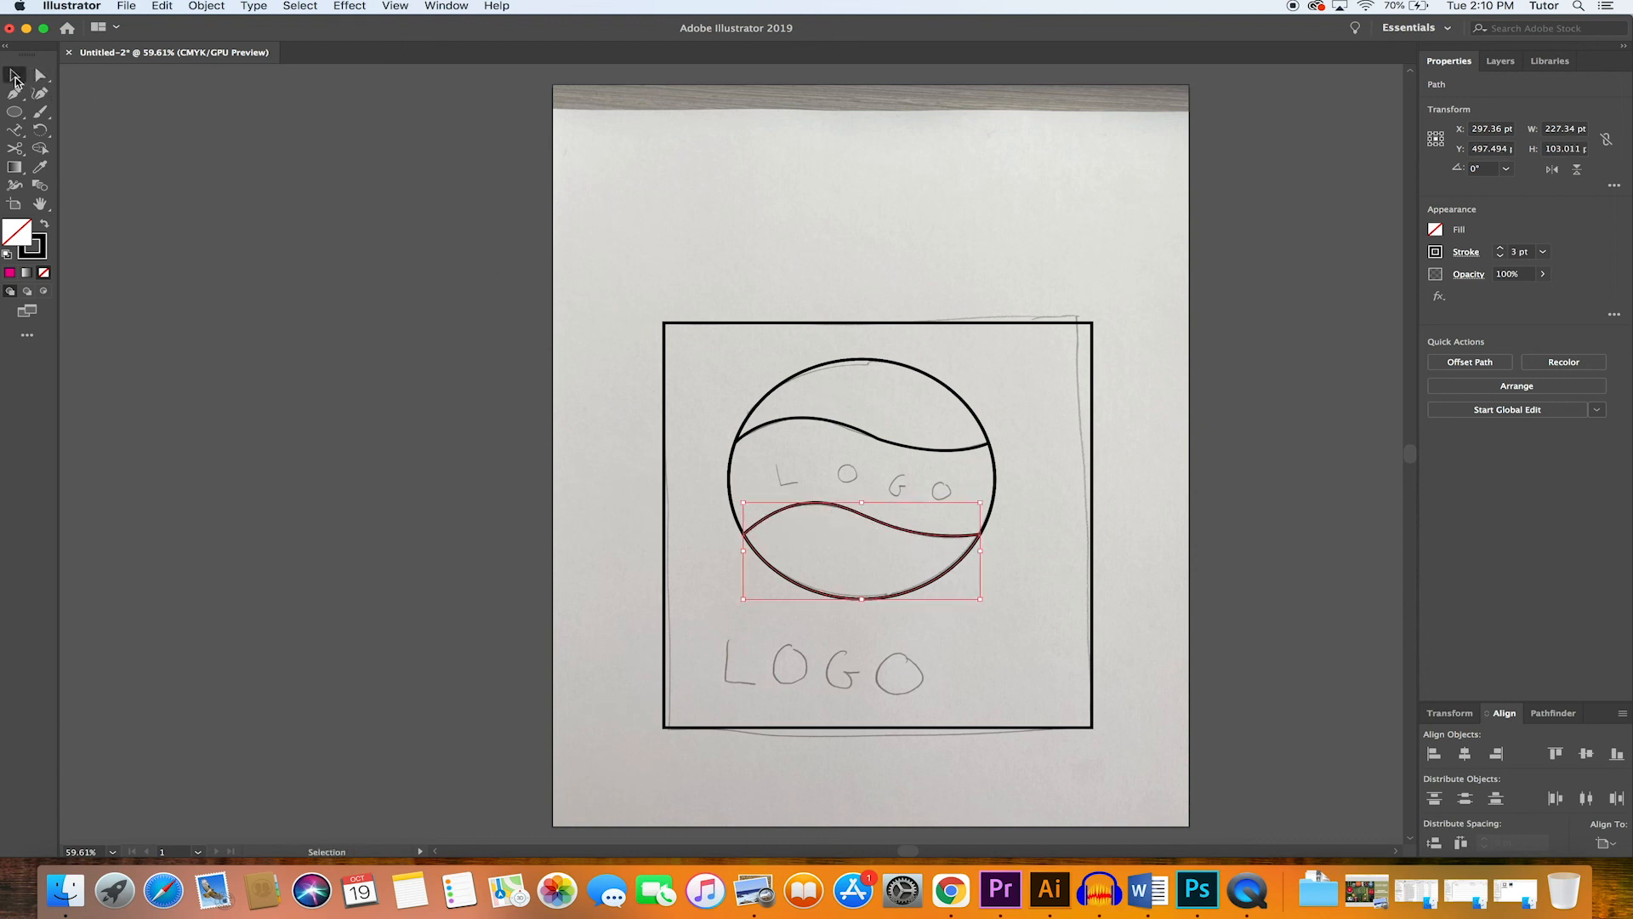
click(789, 235)
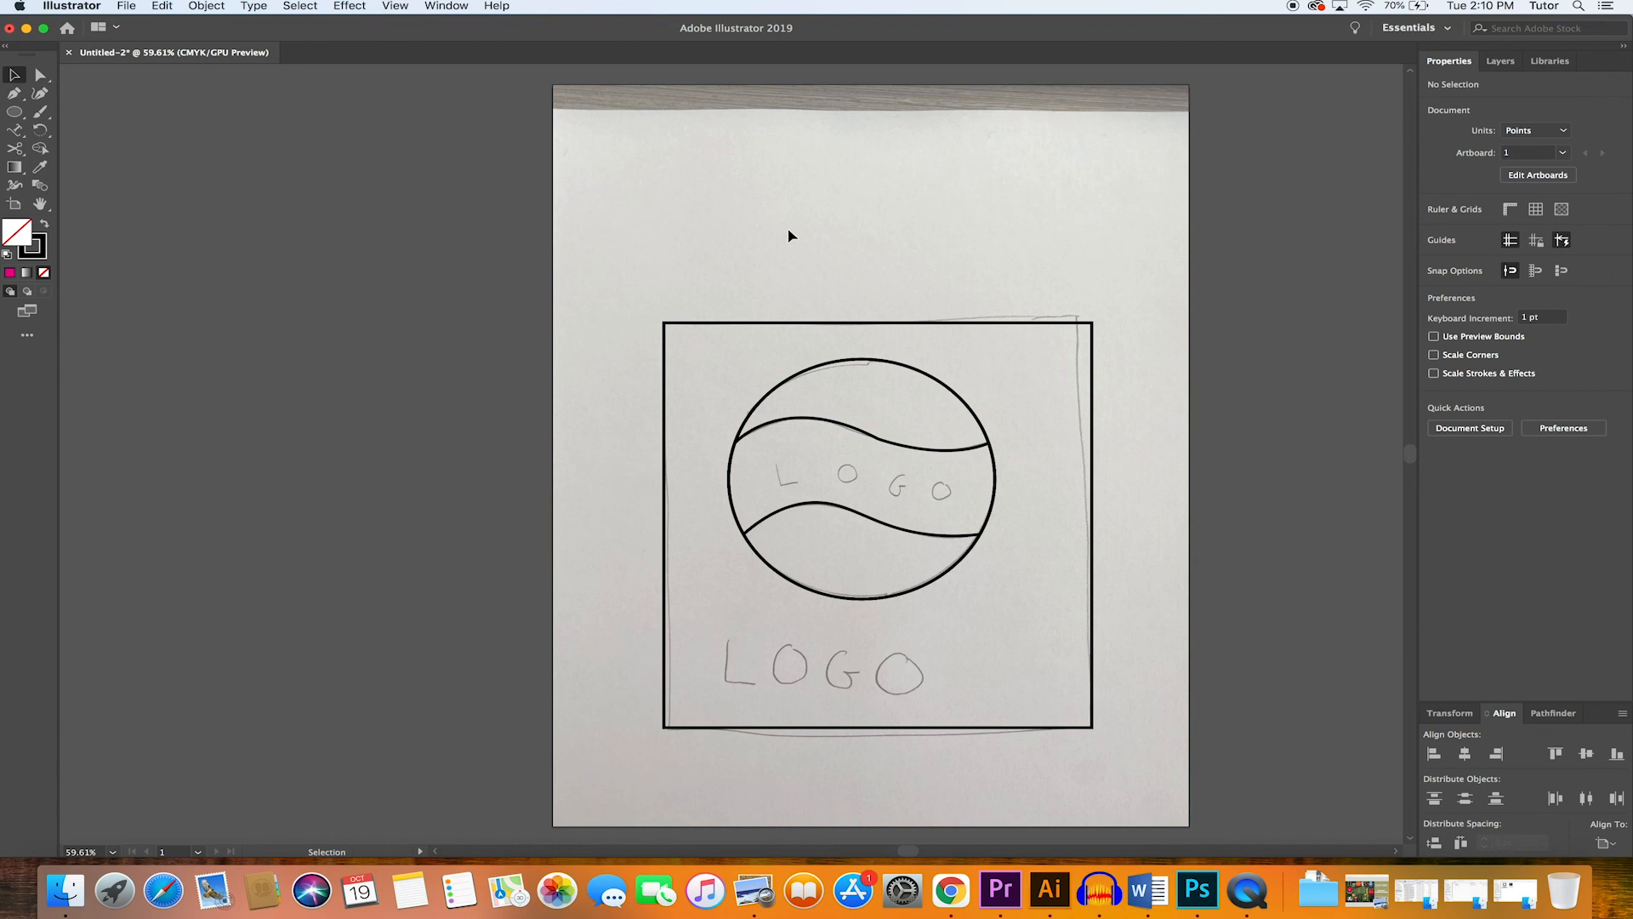
Test the circle's lower section with a CMYK Magenta fill, set it back to no fill, and deselect it
click(901, 527)
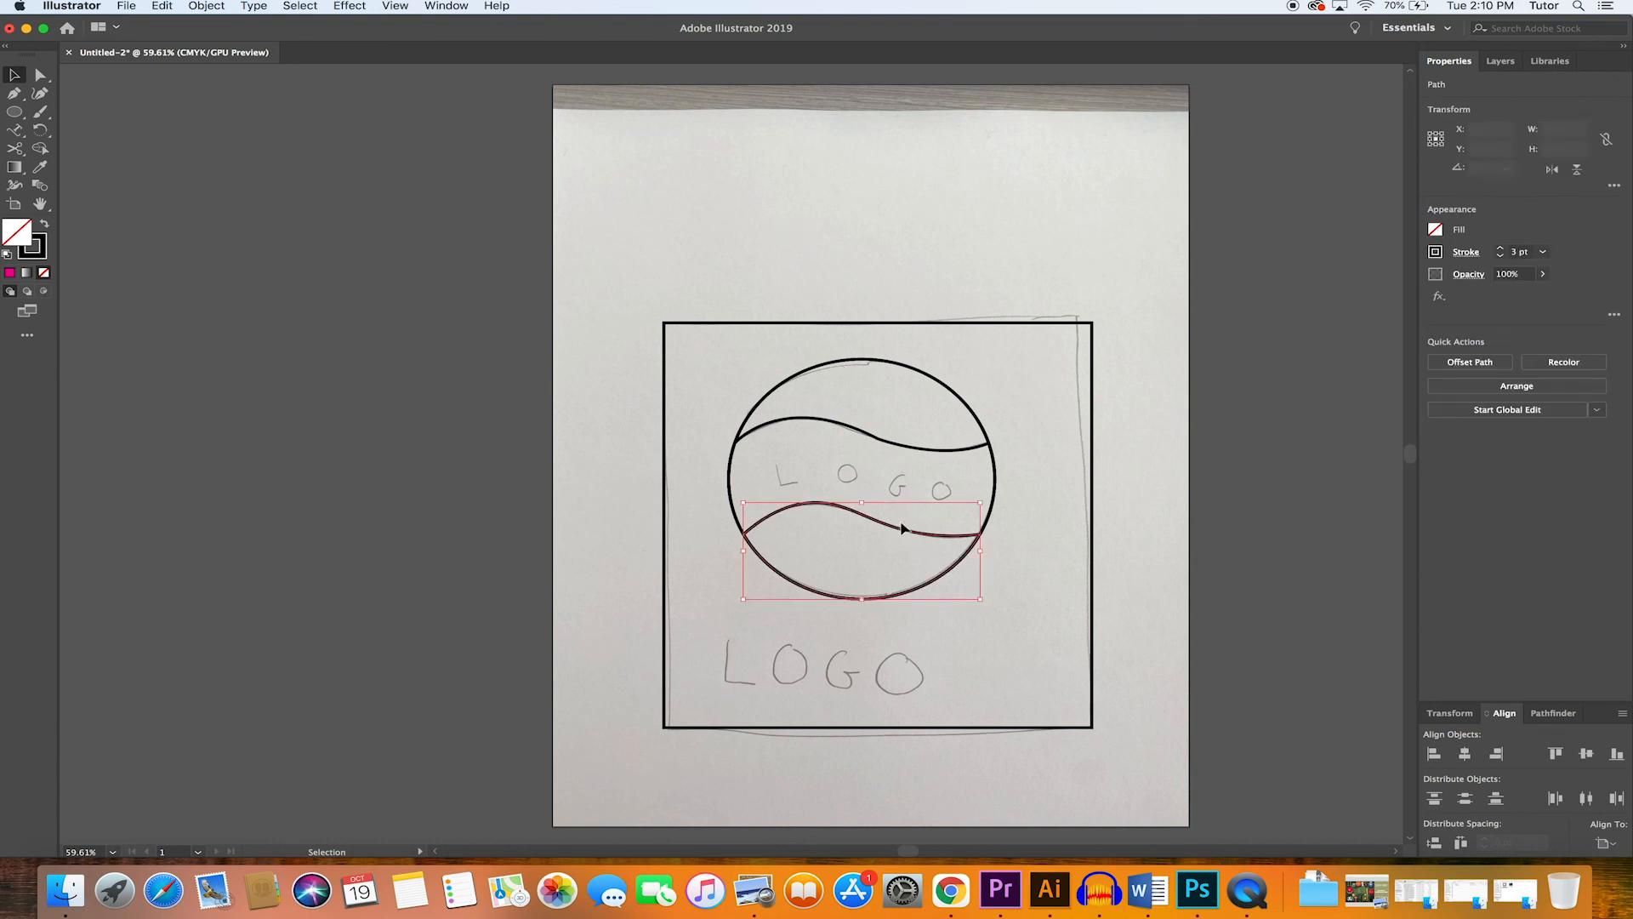
click(1436, 231)
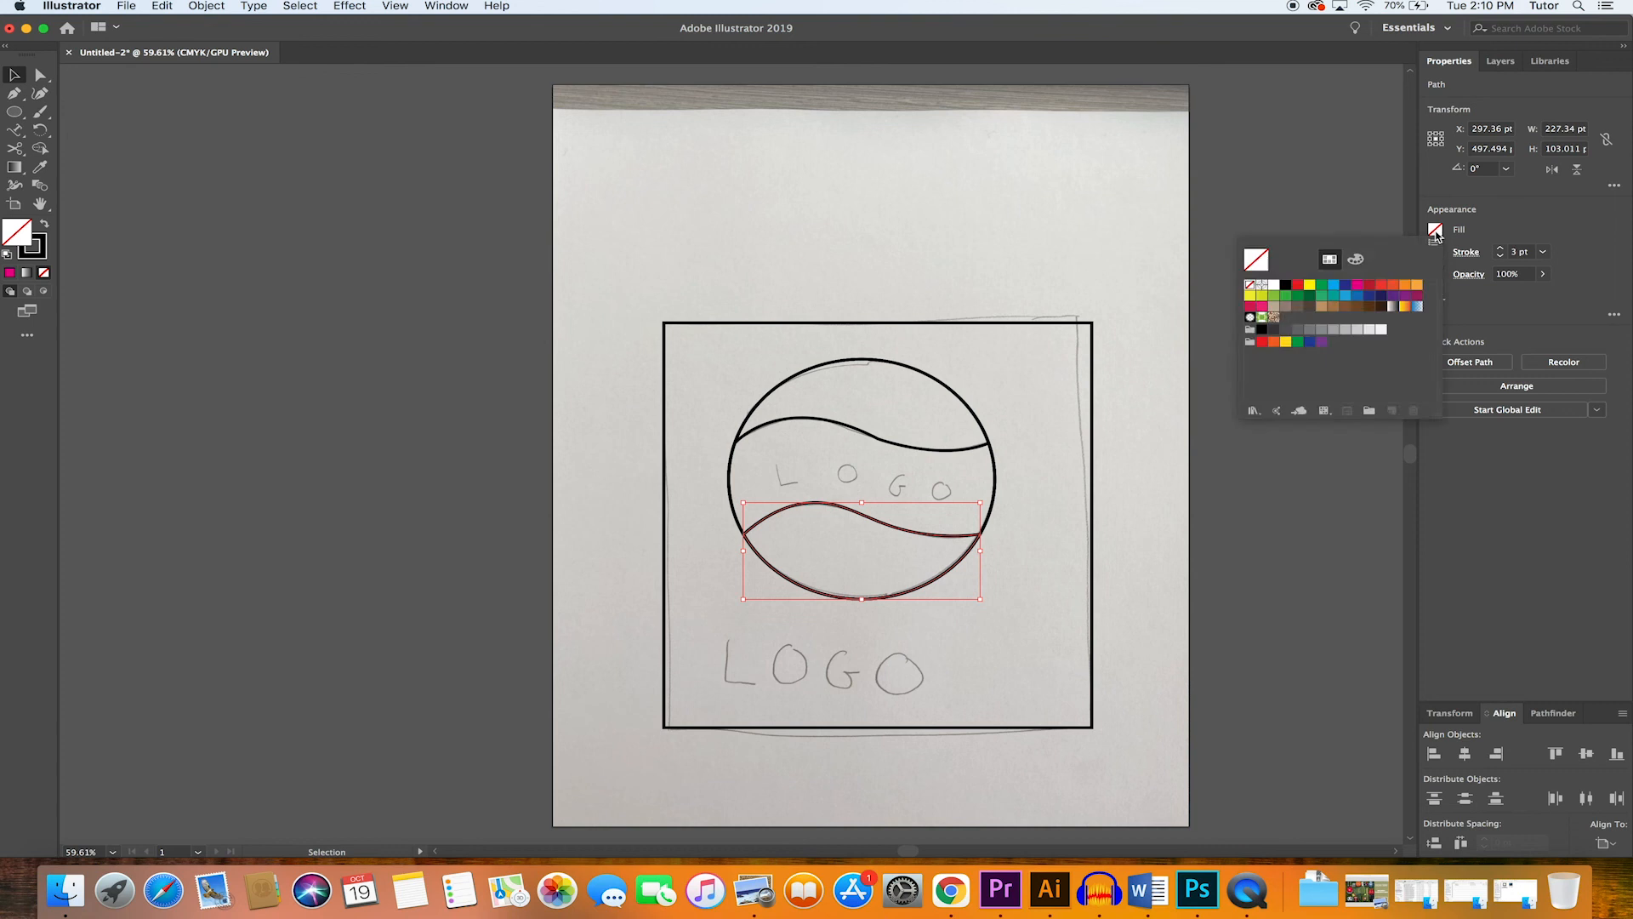
click(1354, 286)
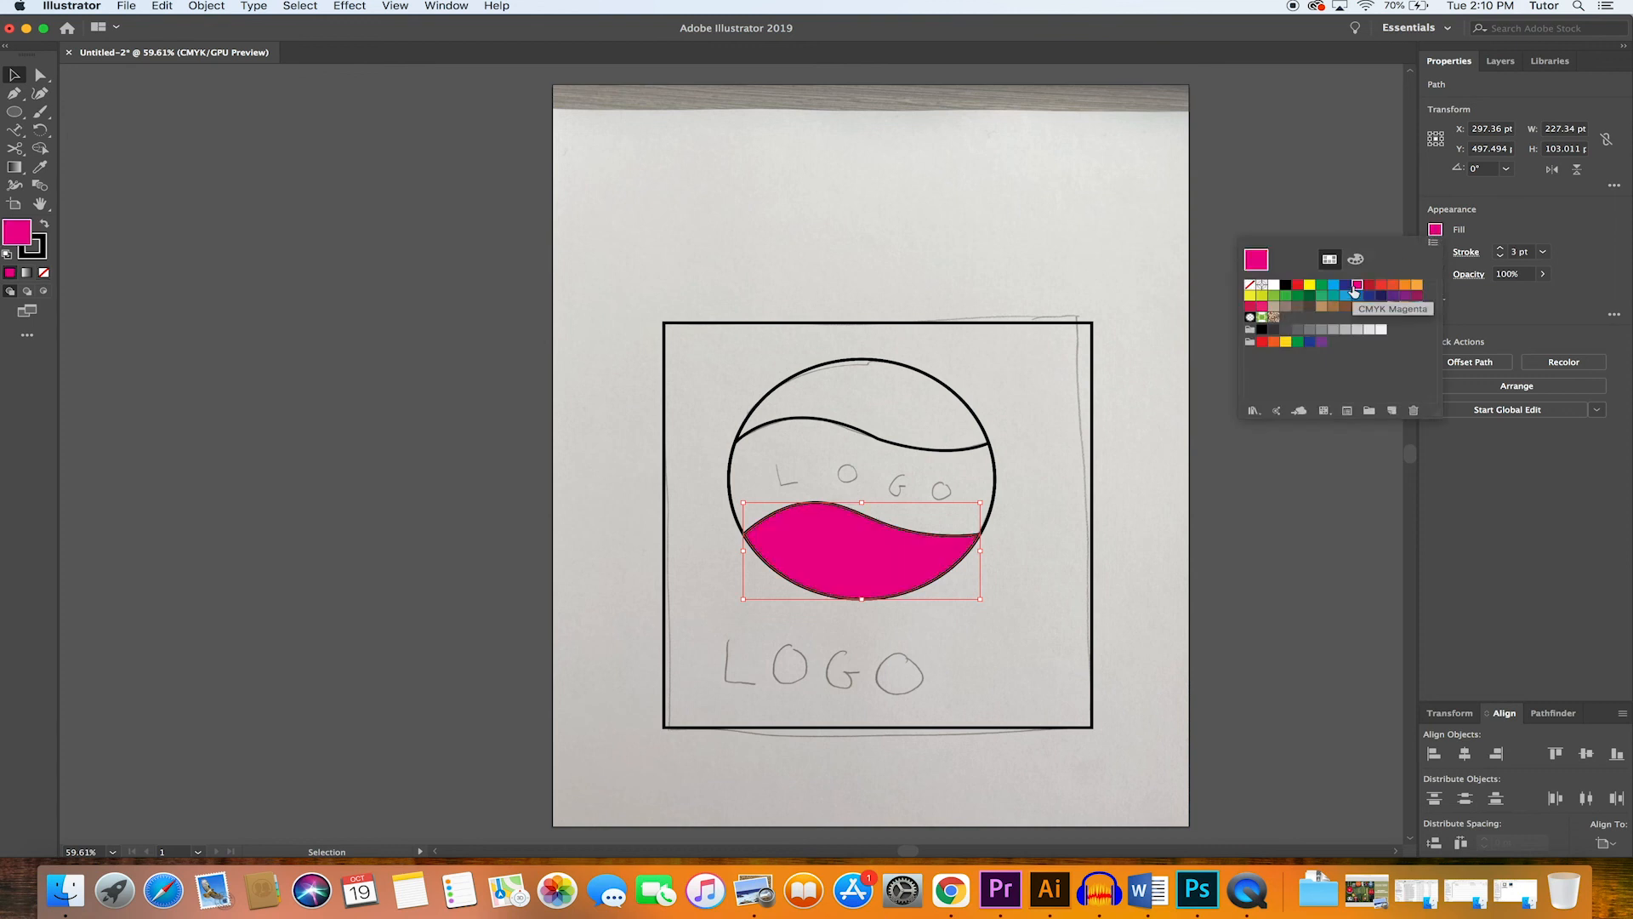
click(1249, 288)
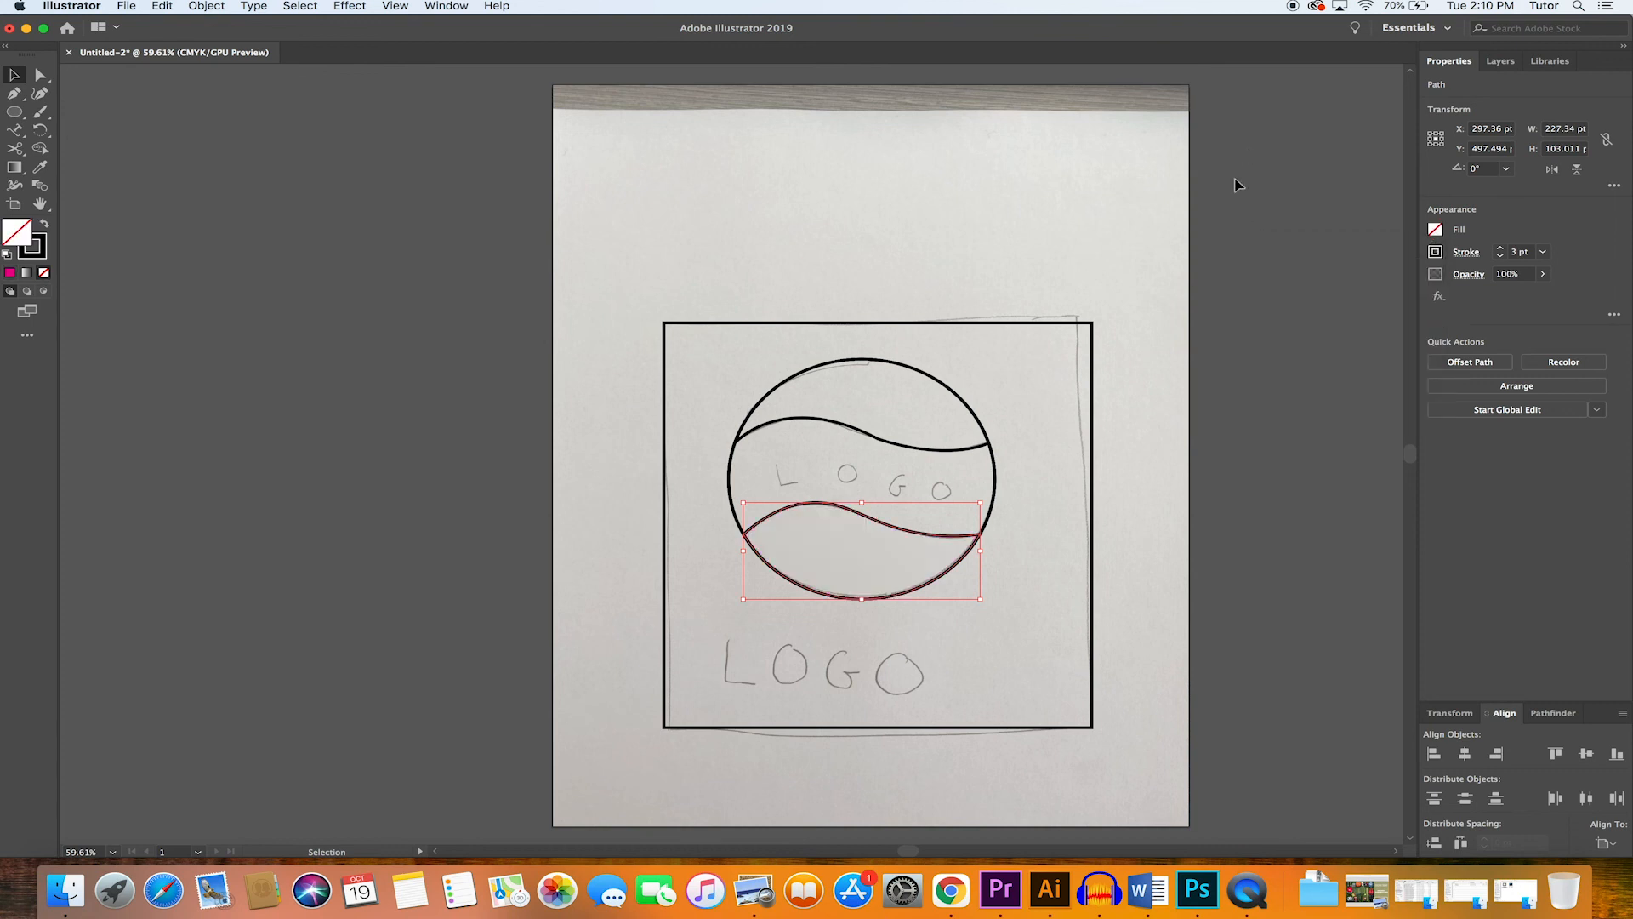
click(599, 199)
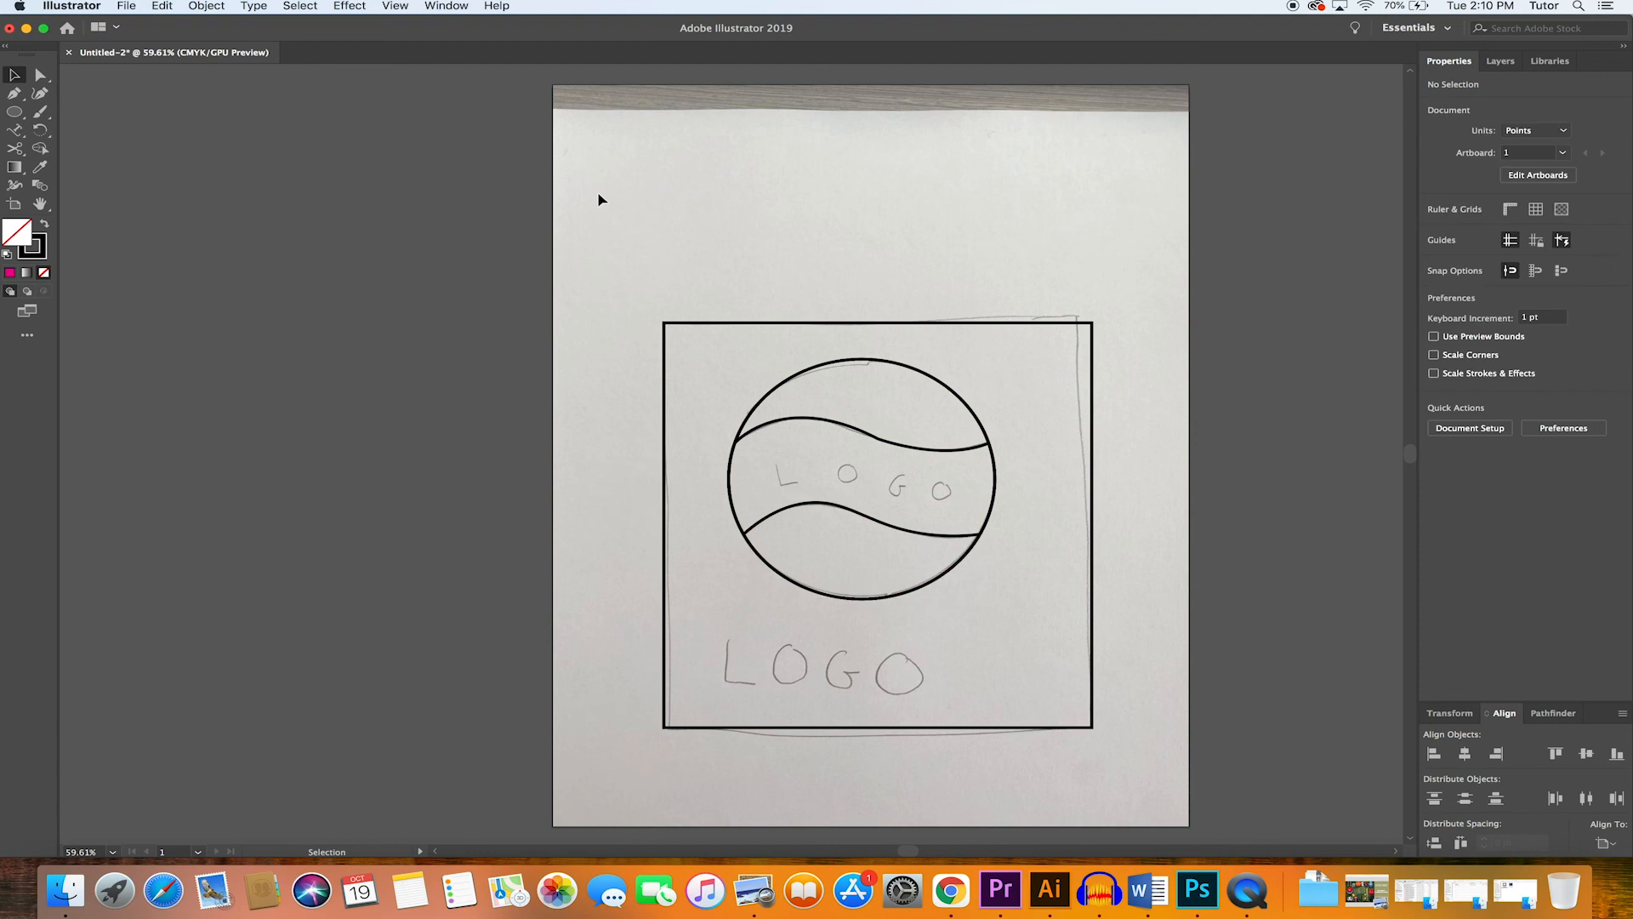